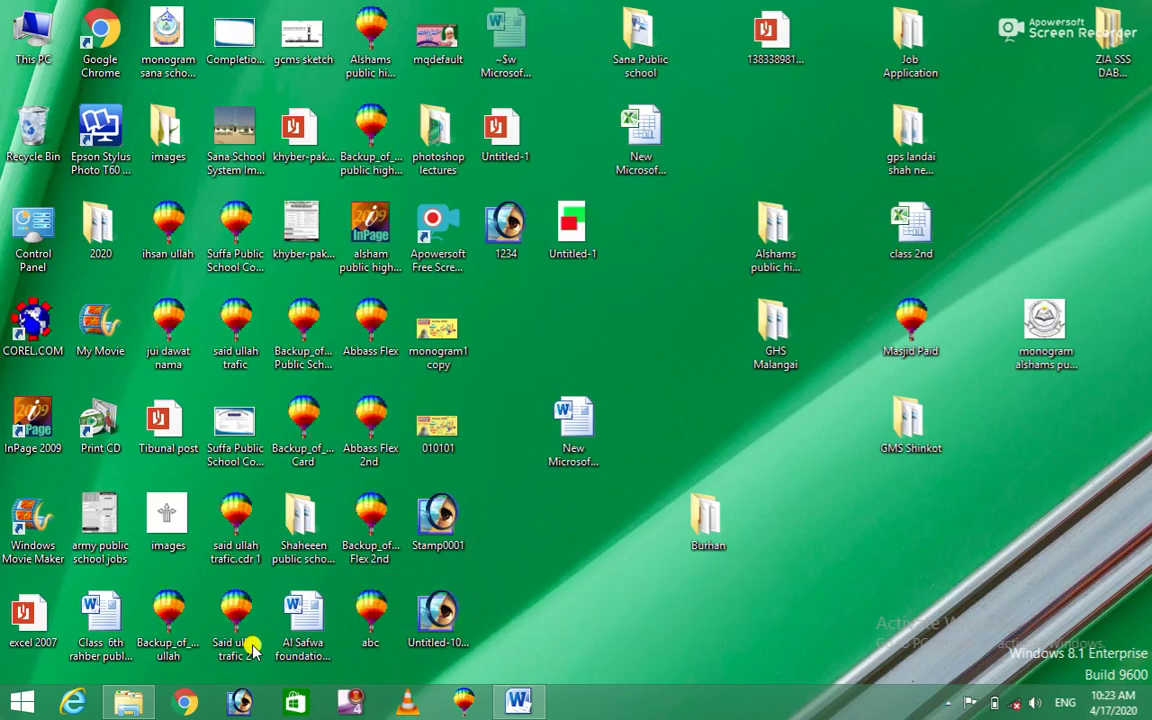
# Step: Bring the blank Word document to the front from the taskbar
pyautogui.click(512, 703)
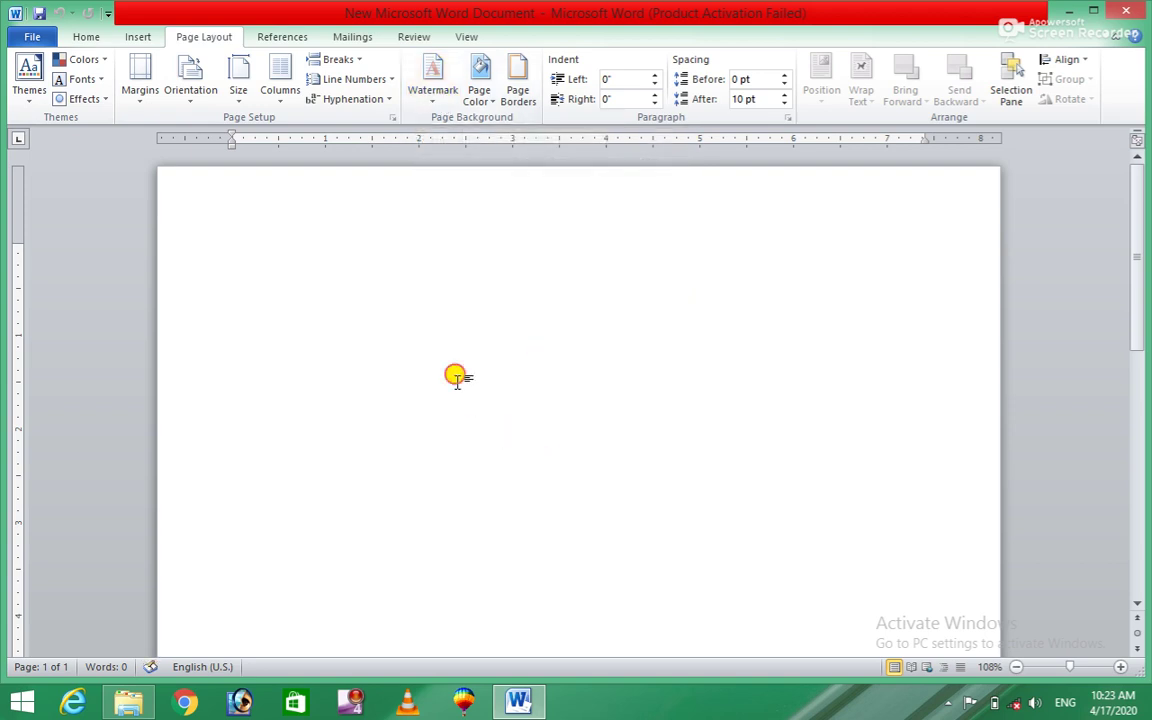
# Step: Generate three sample paragraphs with =rand() and justify them
pyautogui.write('=')
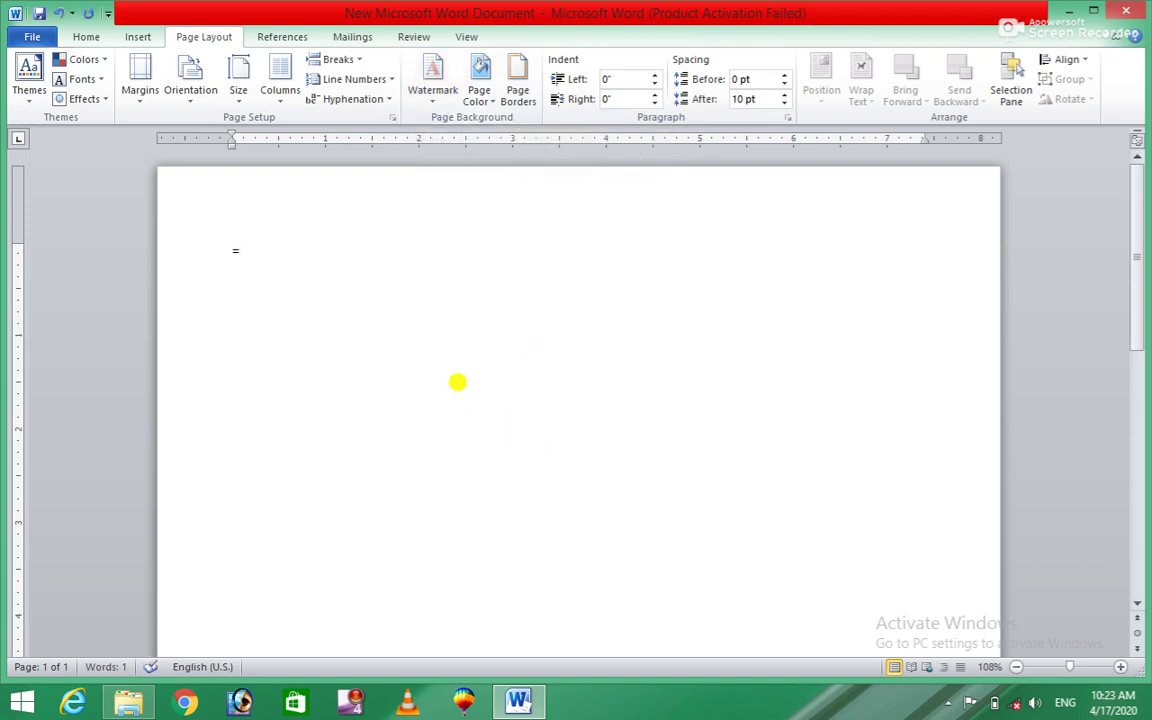
pyautogui.write('rand')
pyautogui.write('()')
pyautogui.press('Return')
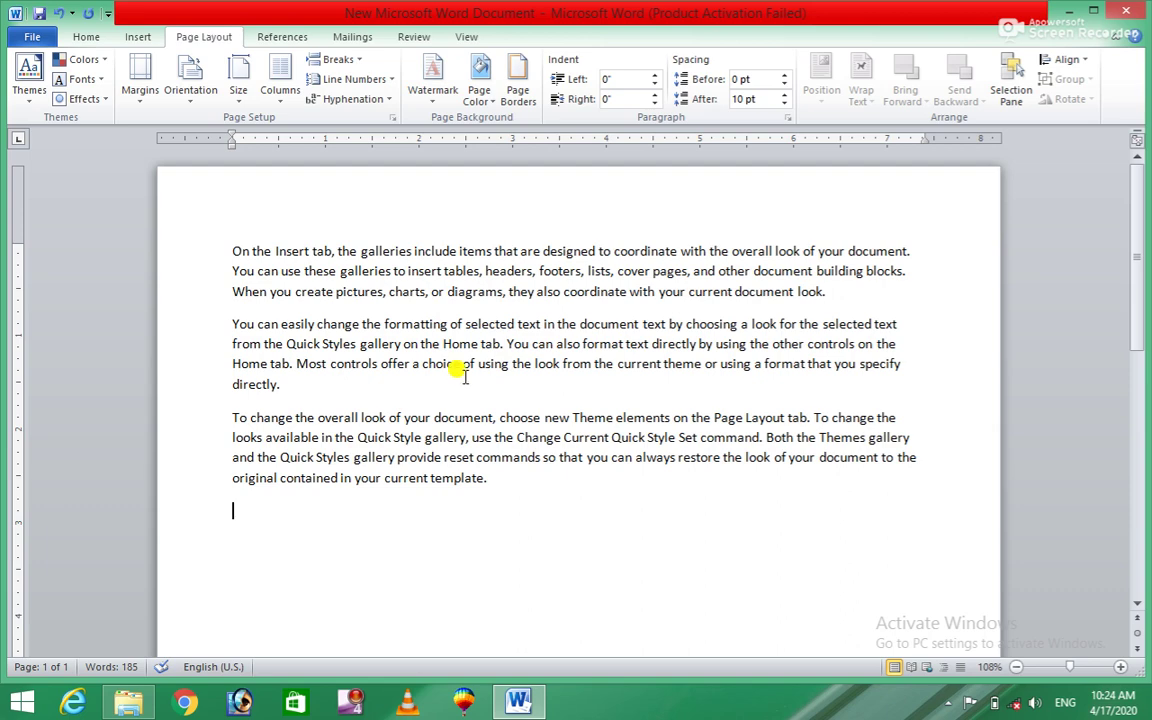
pyautogui.moveTo(497, 478); pyautogui.dragTo(175, 210)
pyautogui.hotkey('ctrl', 'c')
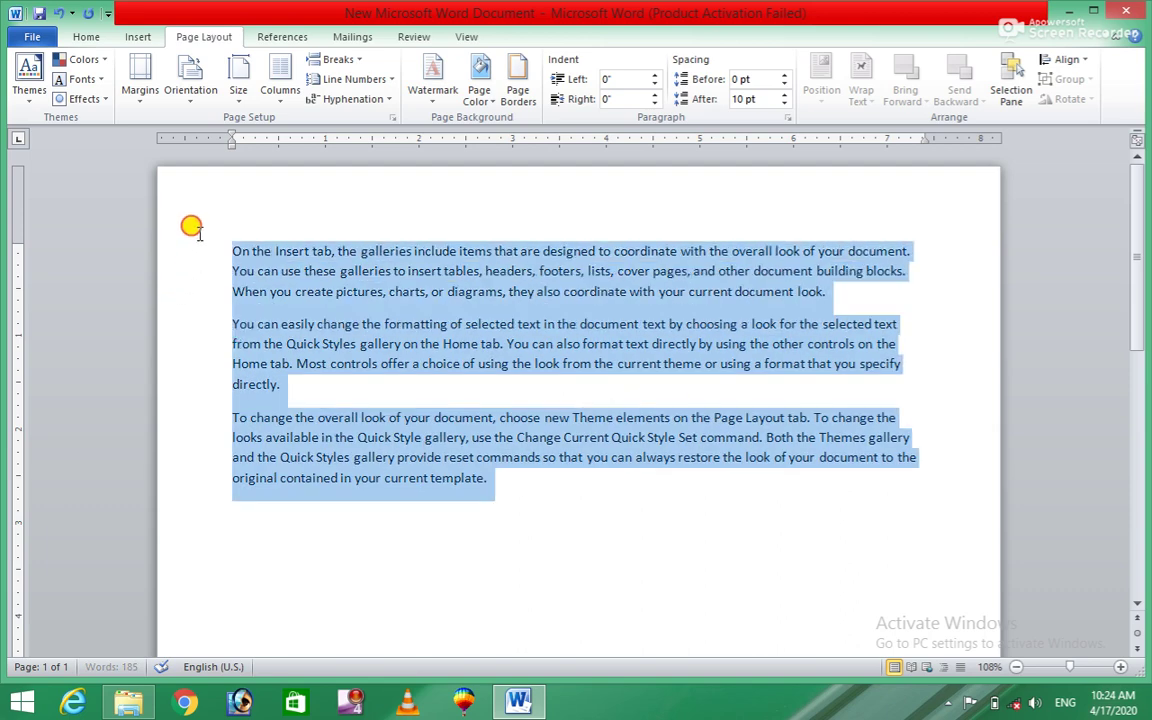
pyautogui.click(87, 36)
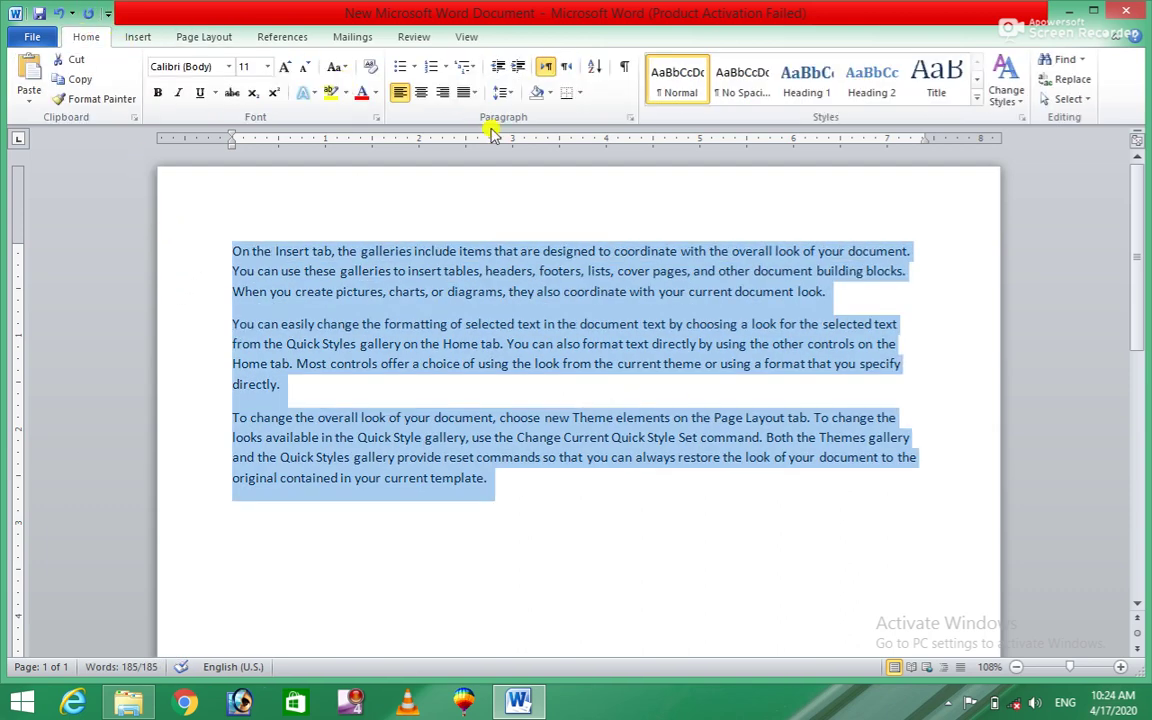
pyautogui.click(474, 92)
pyautogui.click(498, 114)
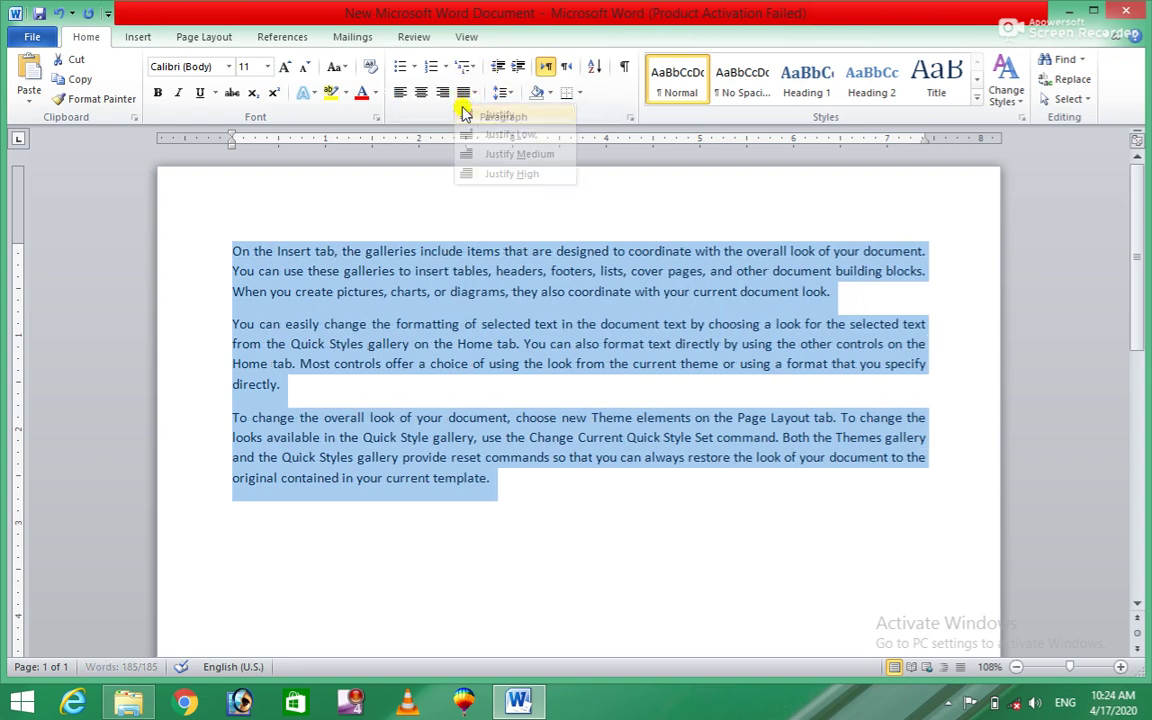
pyautogui.click(636, 477)
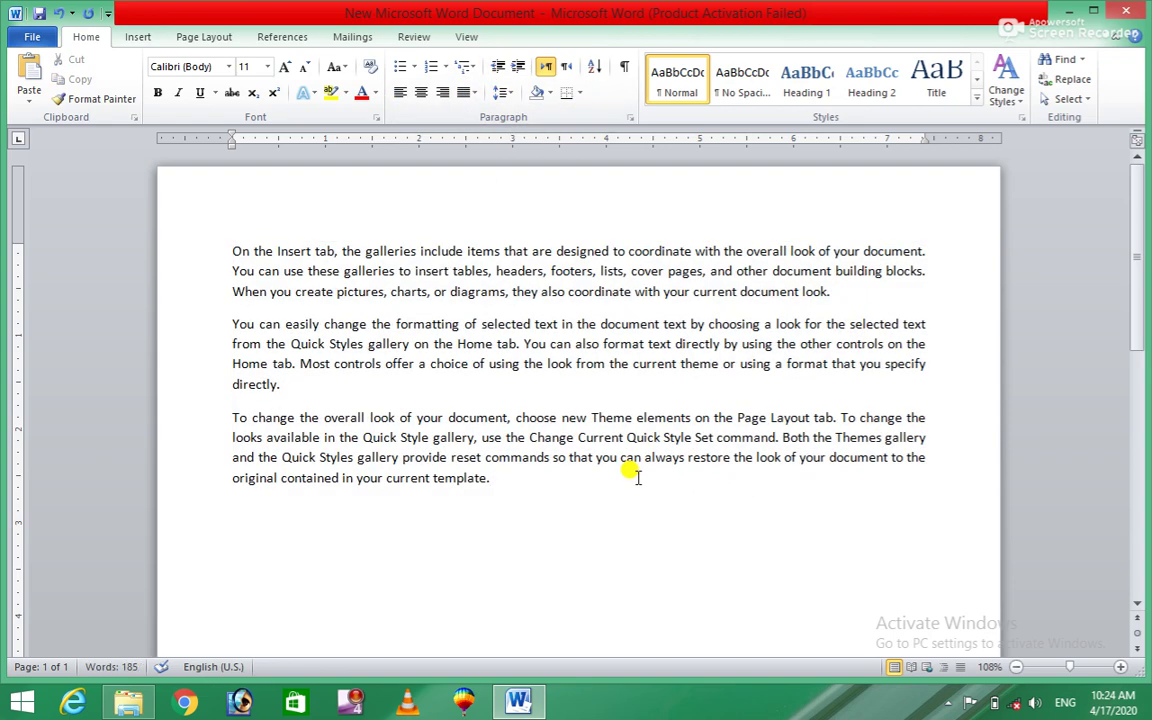
# Step: Paste a copy of the three paragraphs after the last one
pyautogui.moveTo(497, 478); pyautogui.dragTo(224, 247)
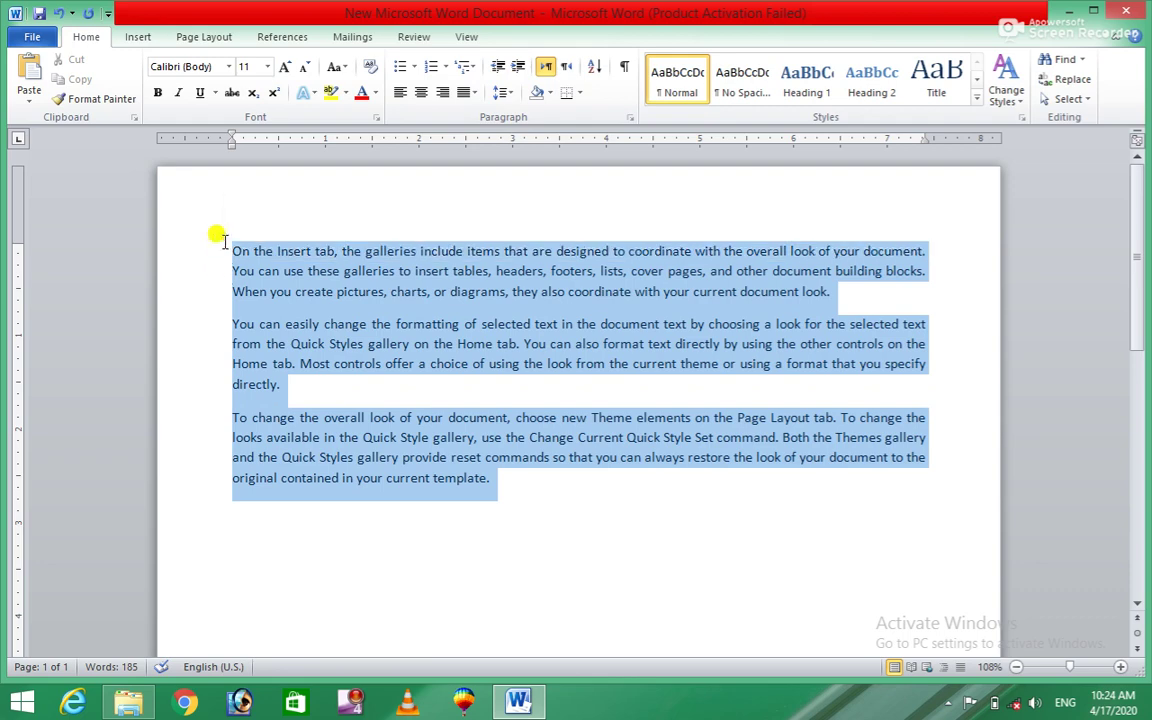
pyautogui.click(525, 479)
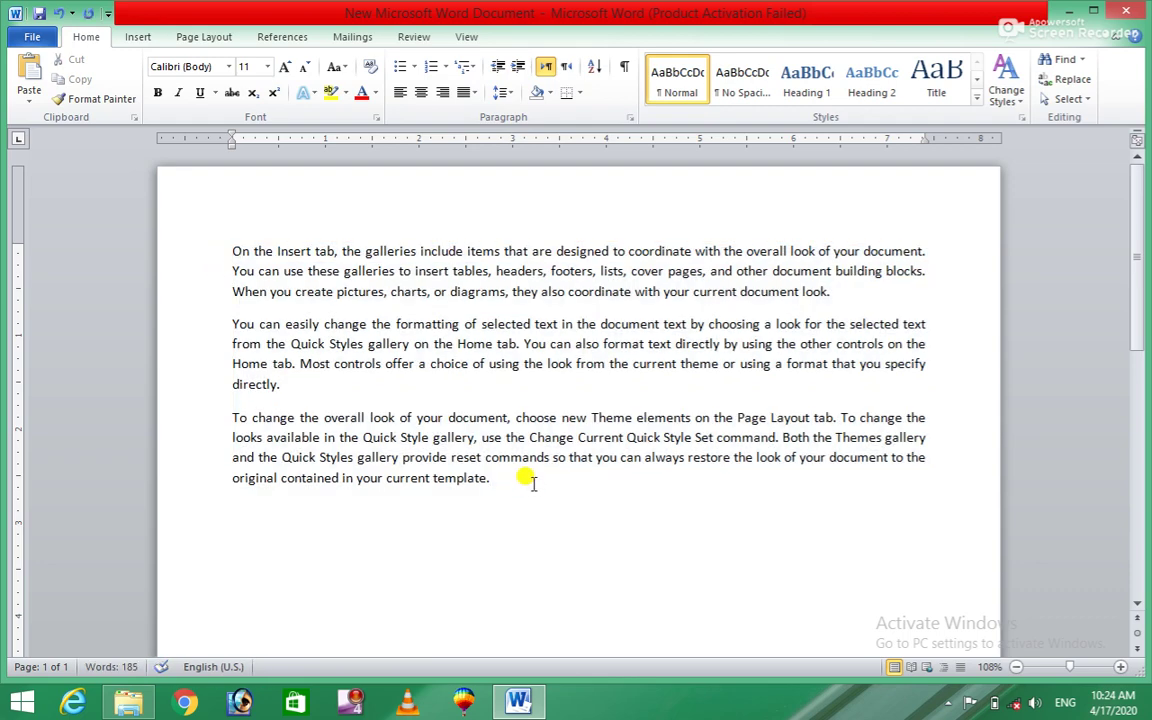
pyautogui.hotkey('ctrl', 'v')
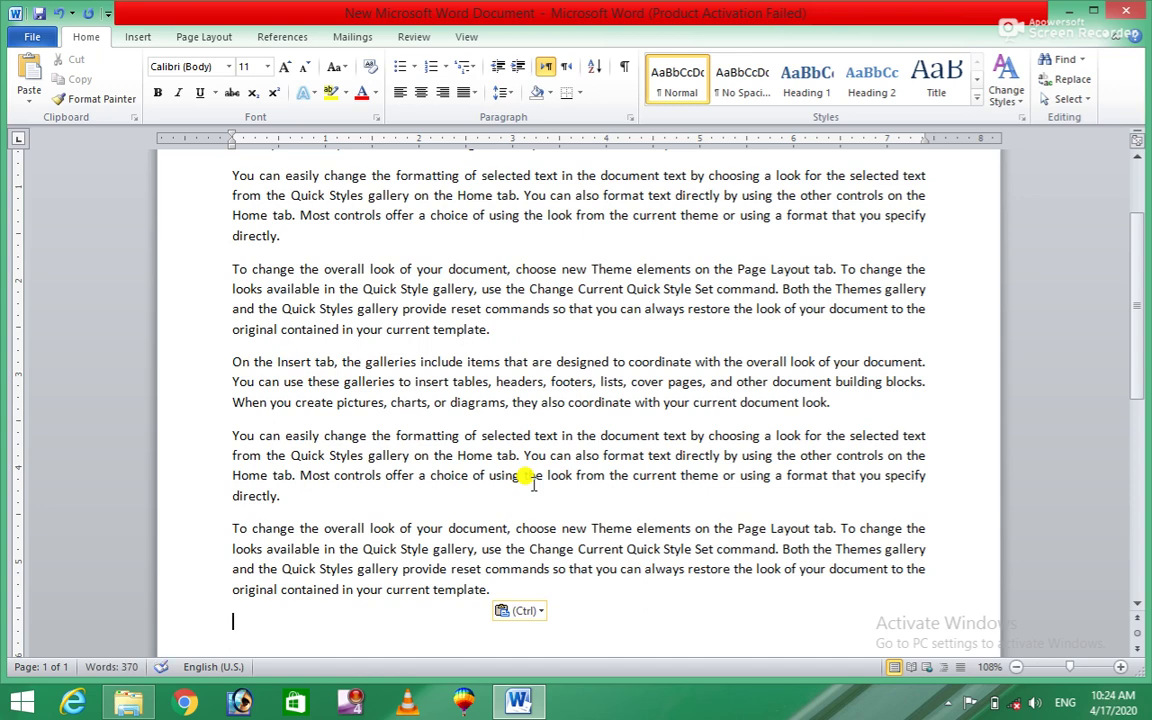
# Step: Apply the diagonal CONFIDENTIAL watermark to the page
pyautogui.click(212, 38)
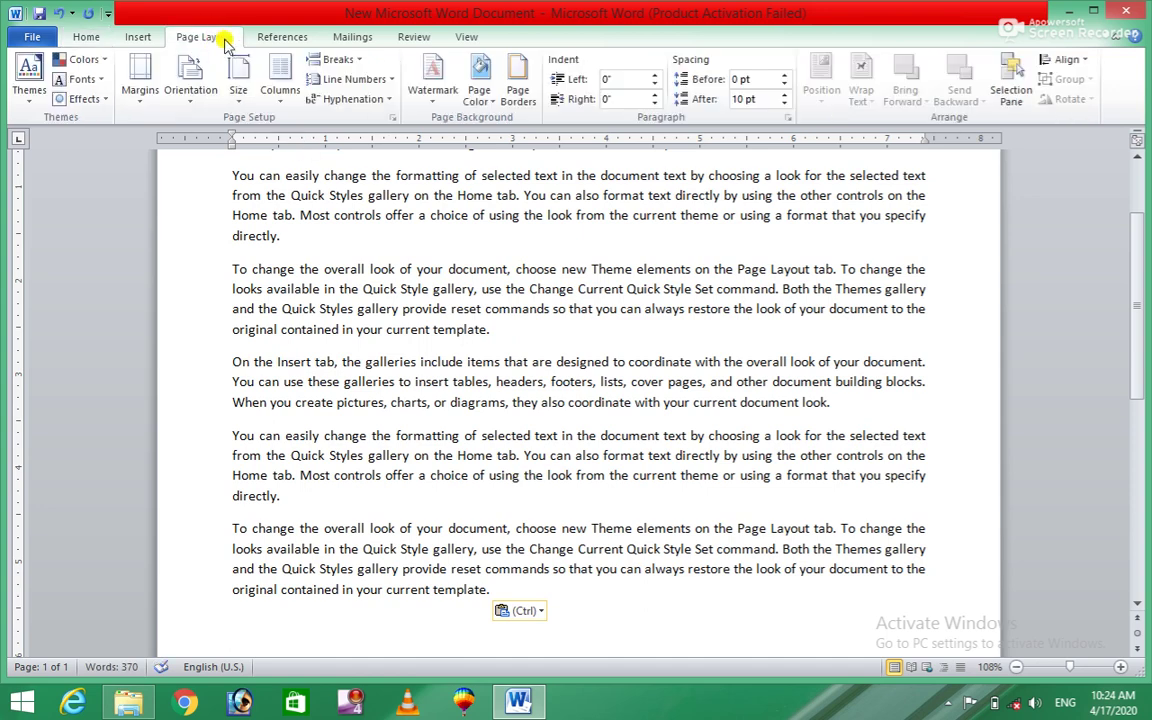
pyautogui.click(447, 88)
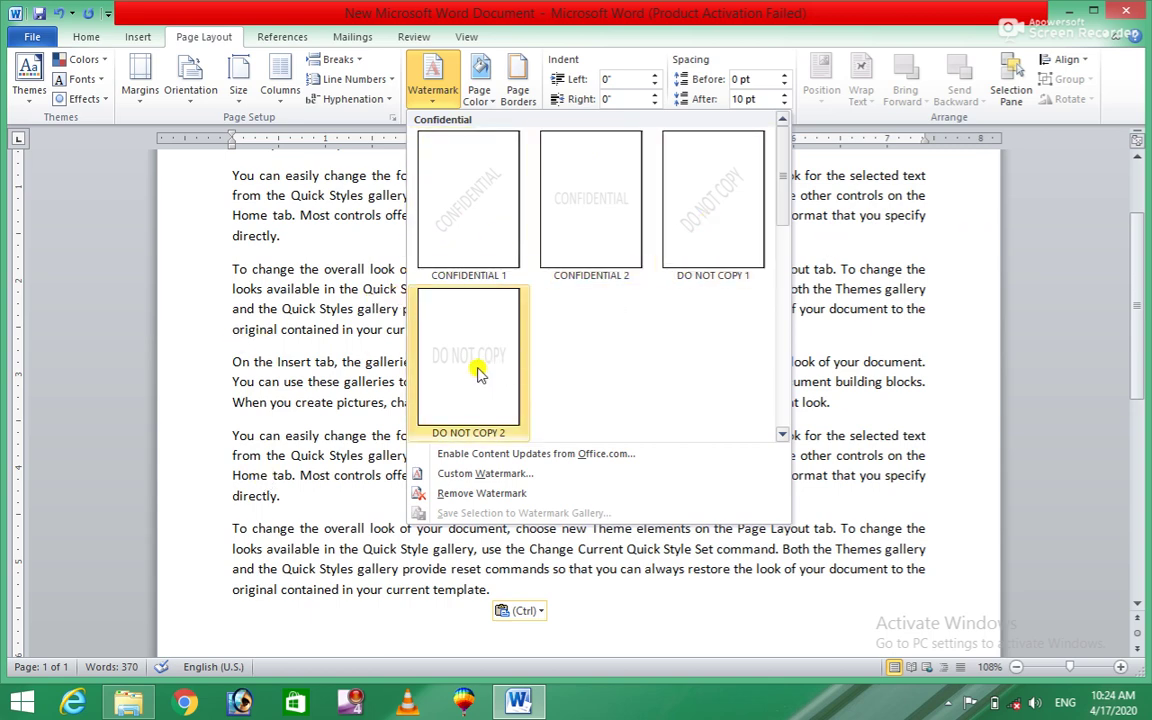
pyautogui.click(470, 218)
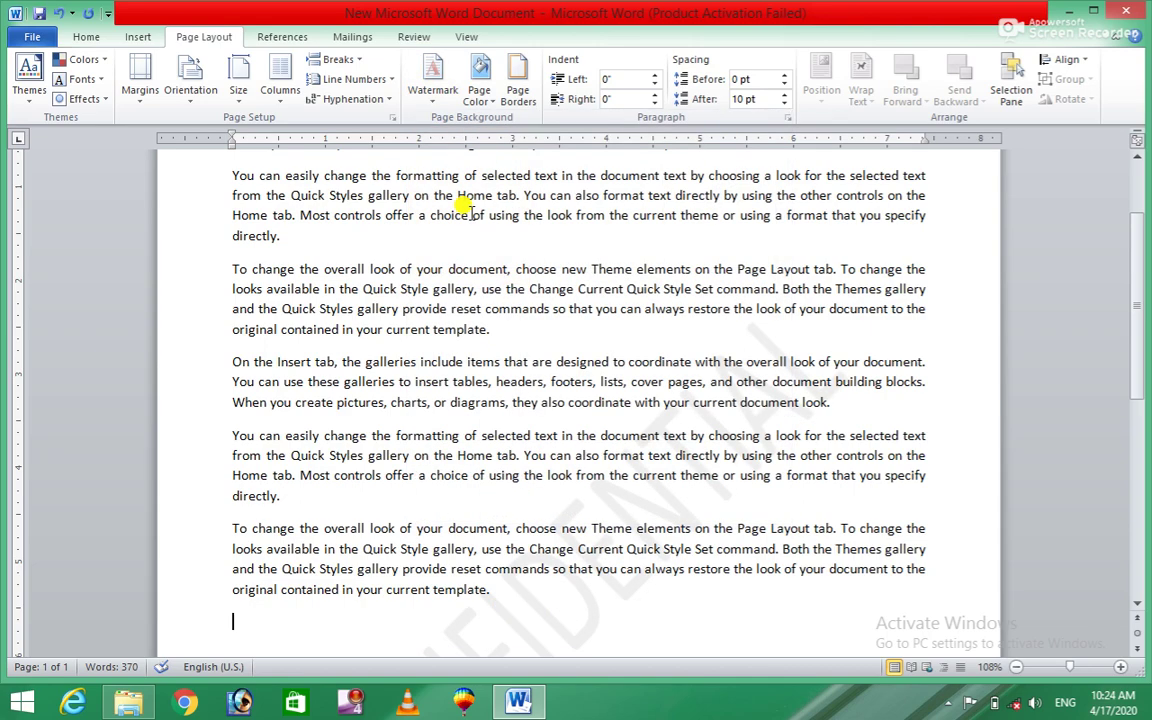
pyautogui.moveTo(1139, 309); pyautogui.dragTo(1140, 387)
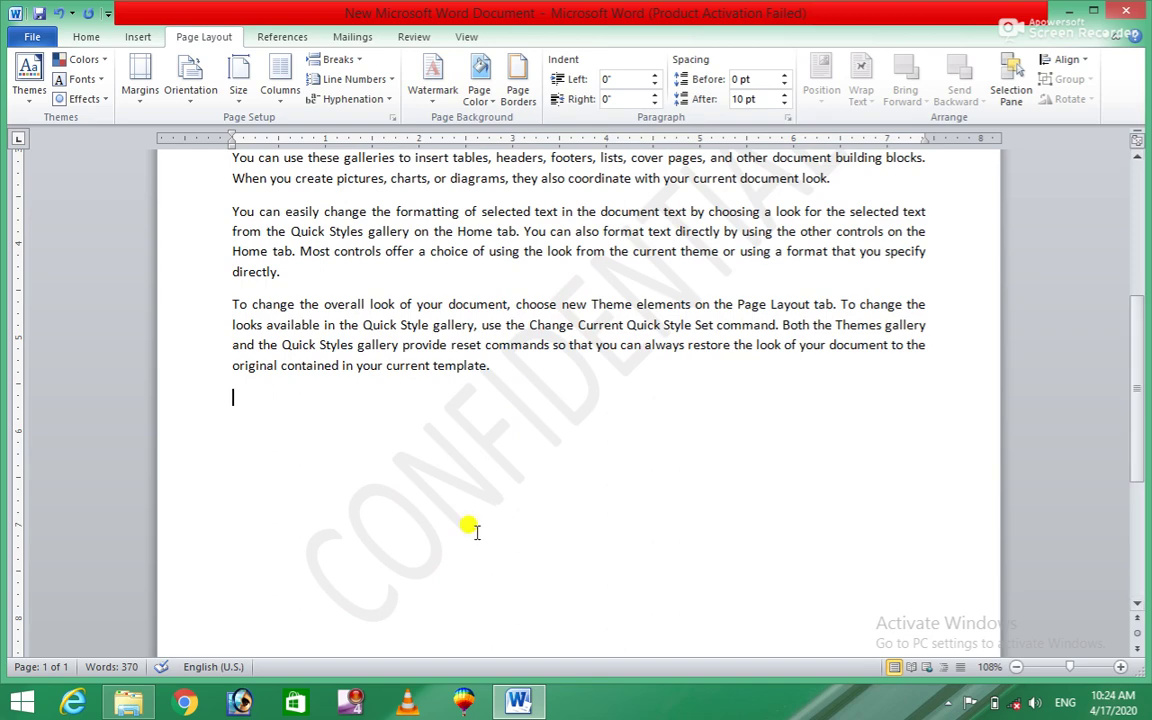
pyautogui.click(345, 437)
# Step: Try the horizontal DO NOT COPY watermark, then settle on the diagonal DO NOT COPY one
pyautogui.click(432, 85)
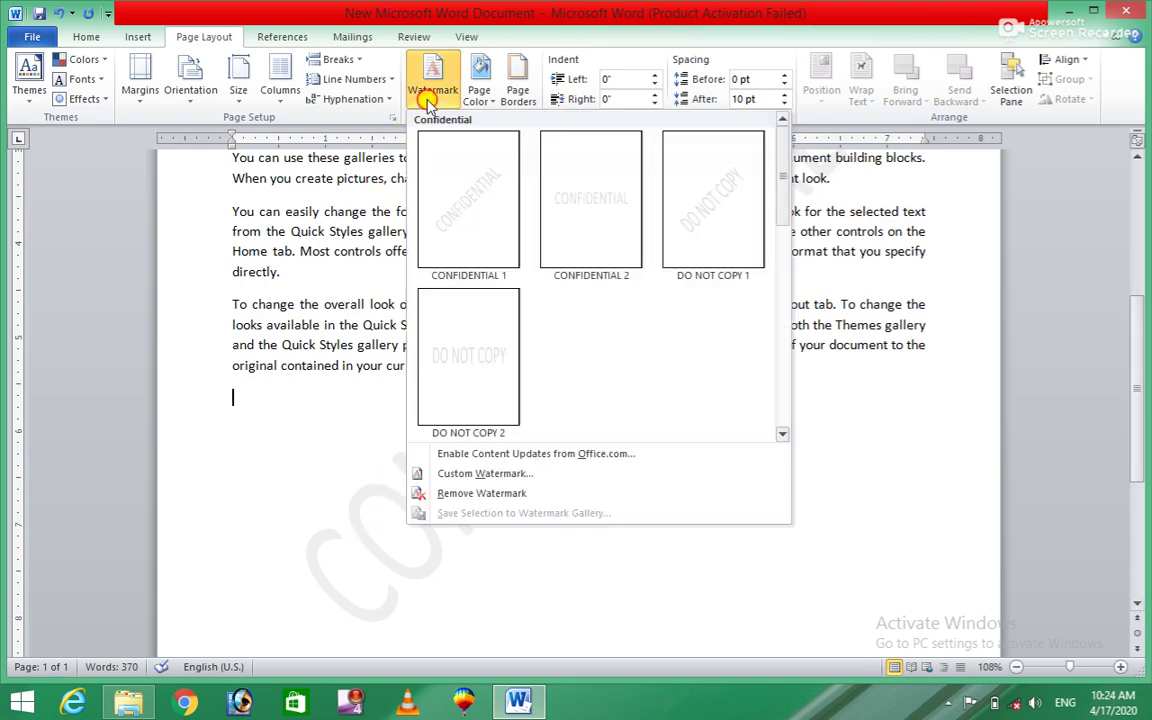
pyautogui.click(470, 340)
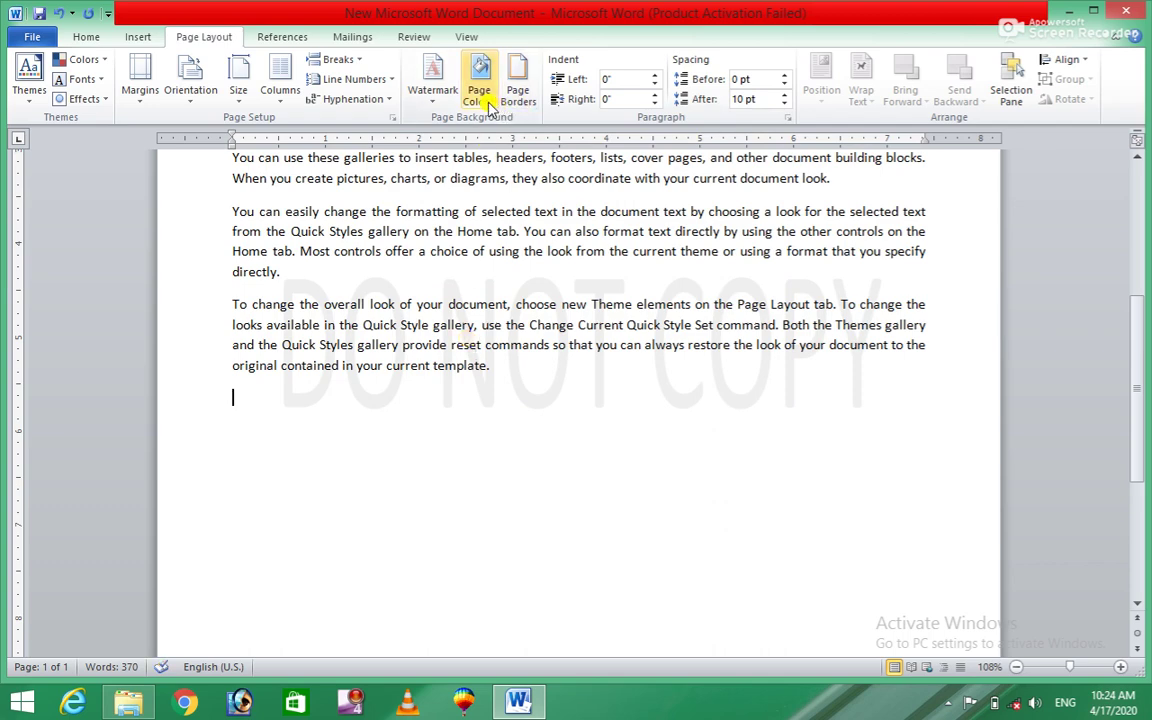
pyautogui.click(432, 85)
pyautogui.click(736, 216)
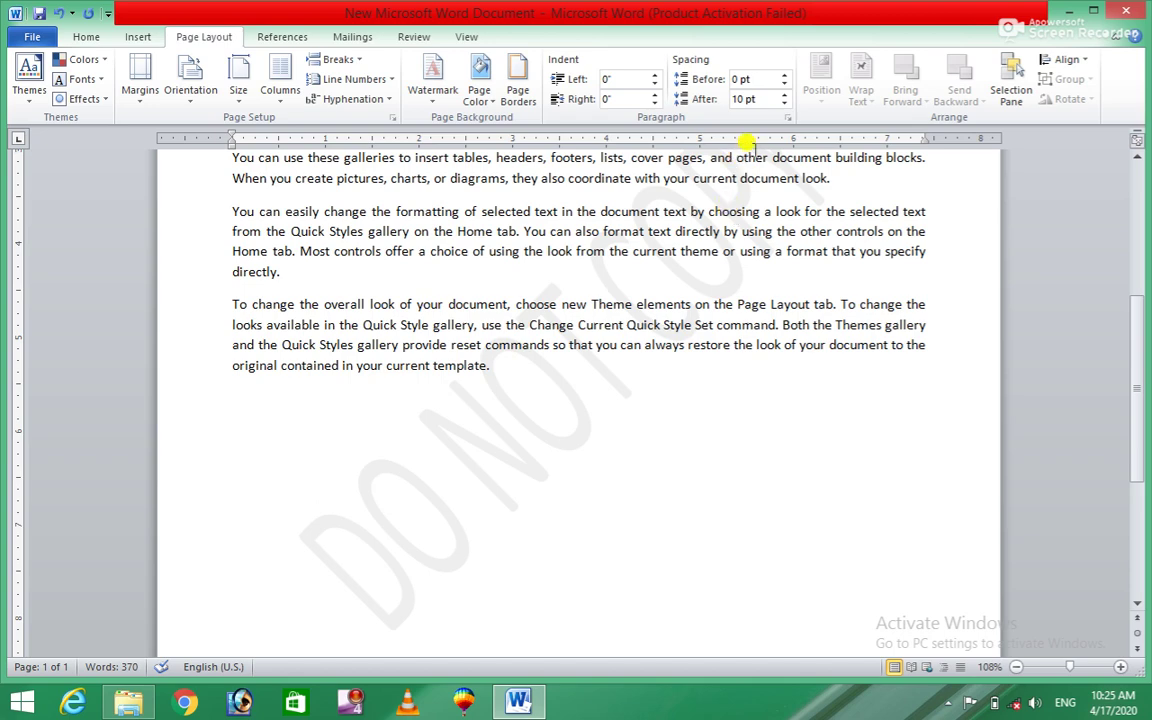
# Step: Remove the watermark by choosing No watermark in the Custom Watermark settings
pyautogui.click(432, 100)
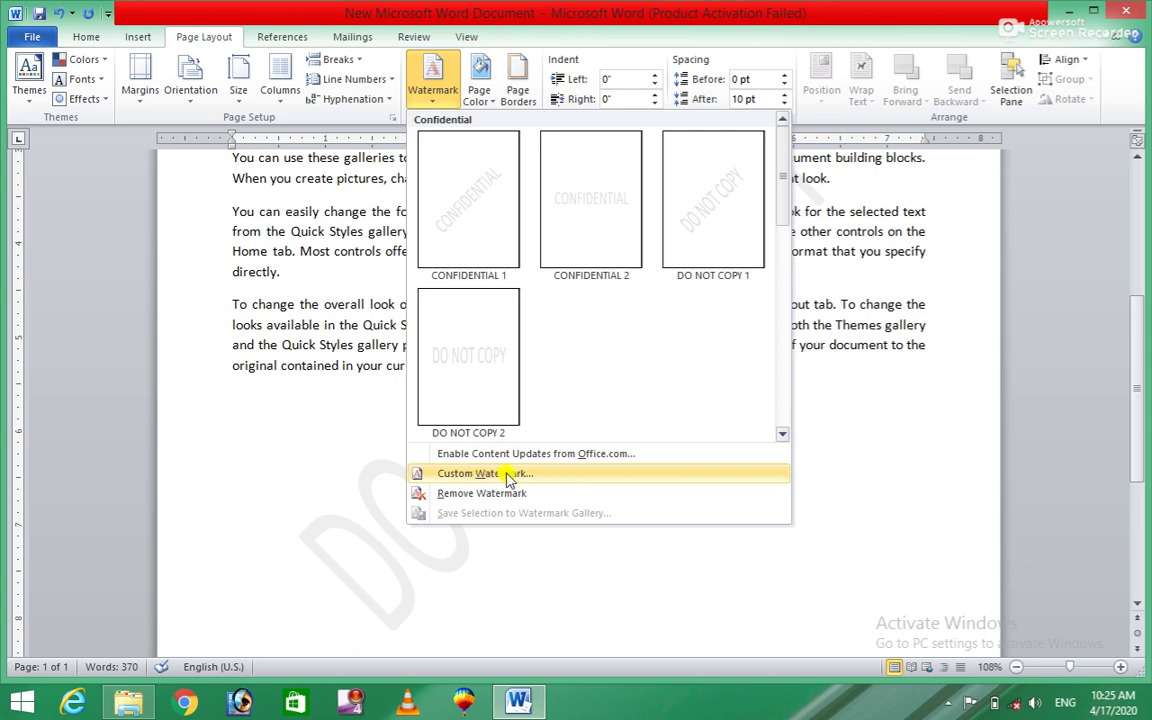
pyautogui.click(594, 476)
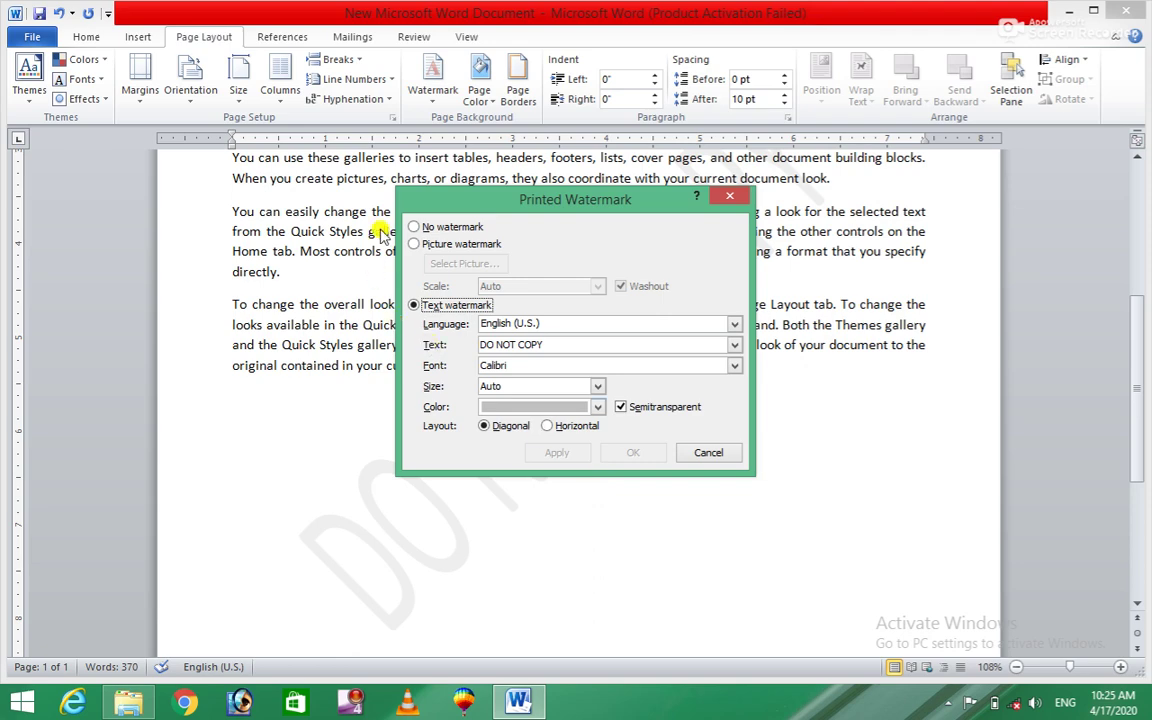
pyautogui.click(416, 229)
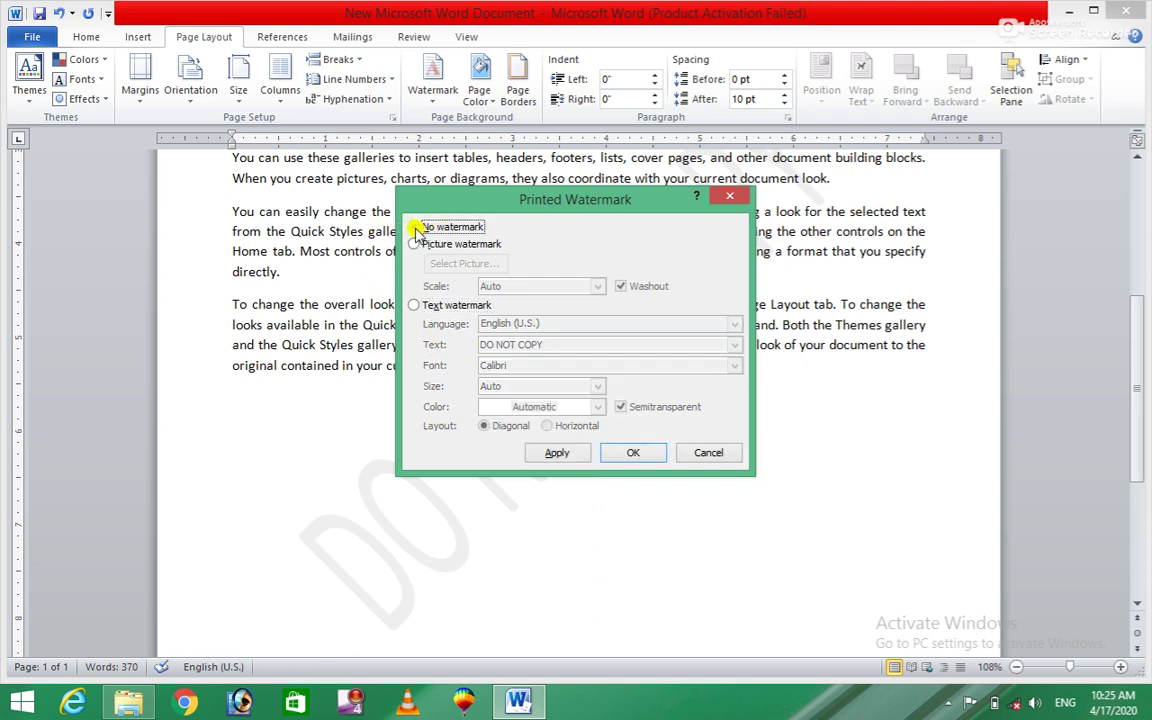
pyautogui.click(627, 452)
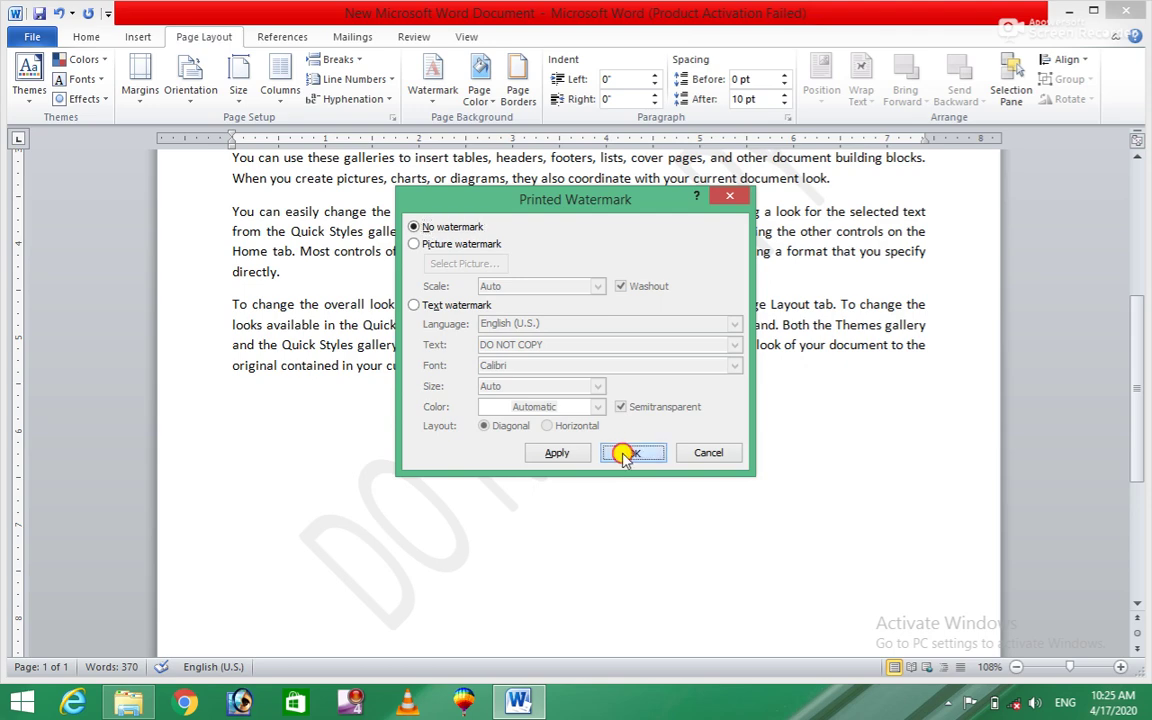
pyautogui.click(435, 108)
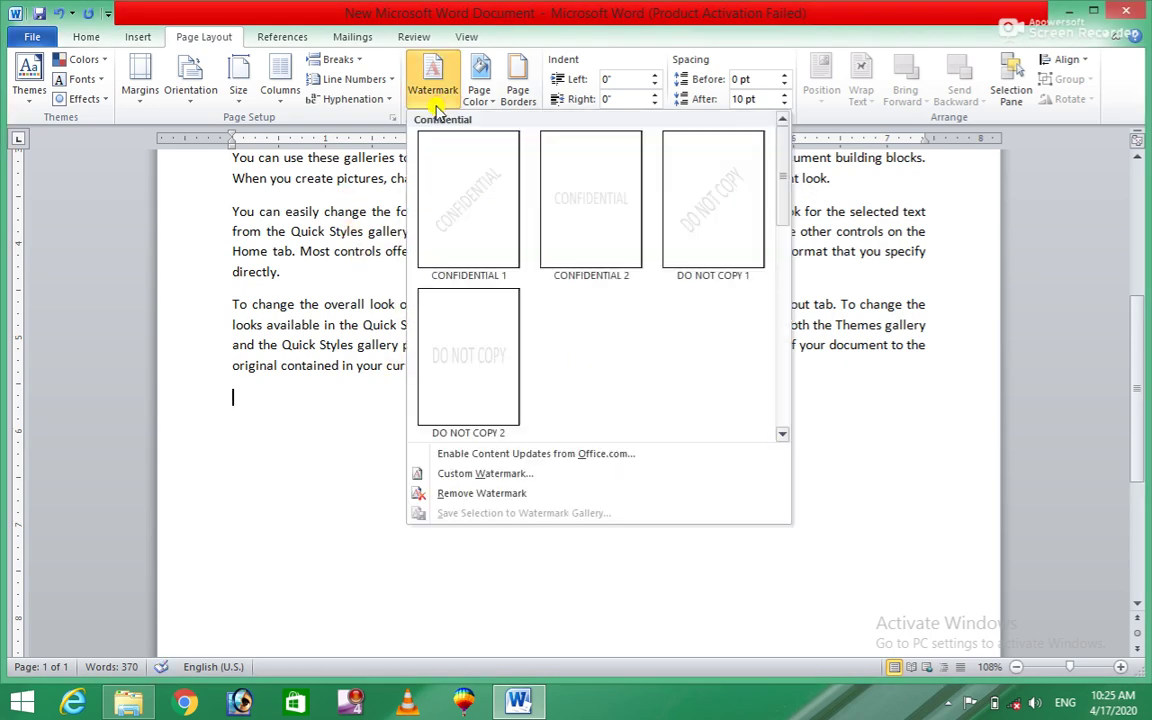
# Step: Apply a picture watermark using the 1234 image
pyautogui.click(489, 475)
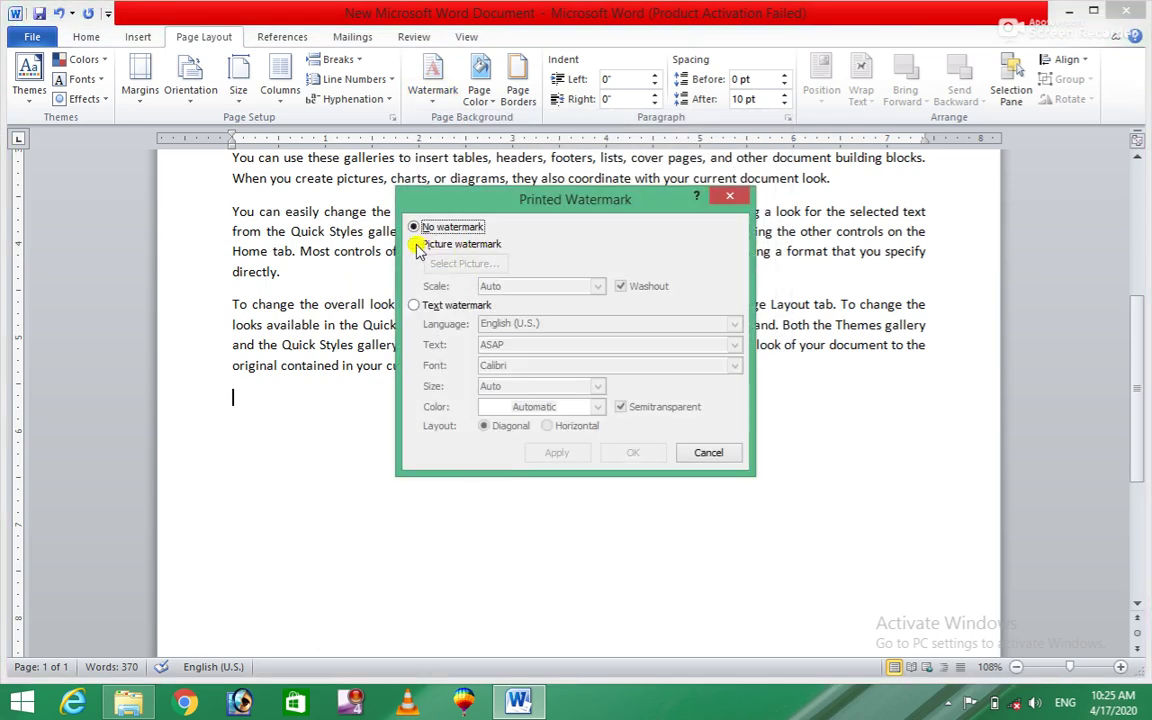
pyautogui.click(419, 246)
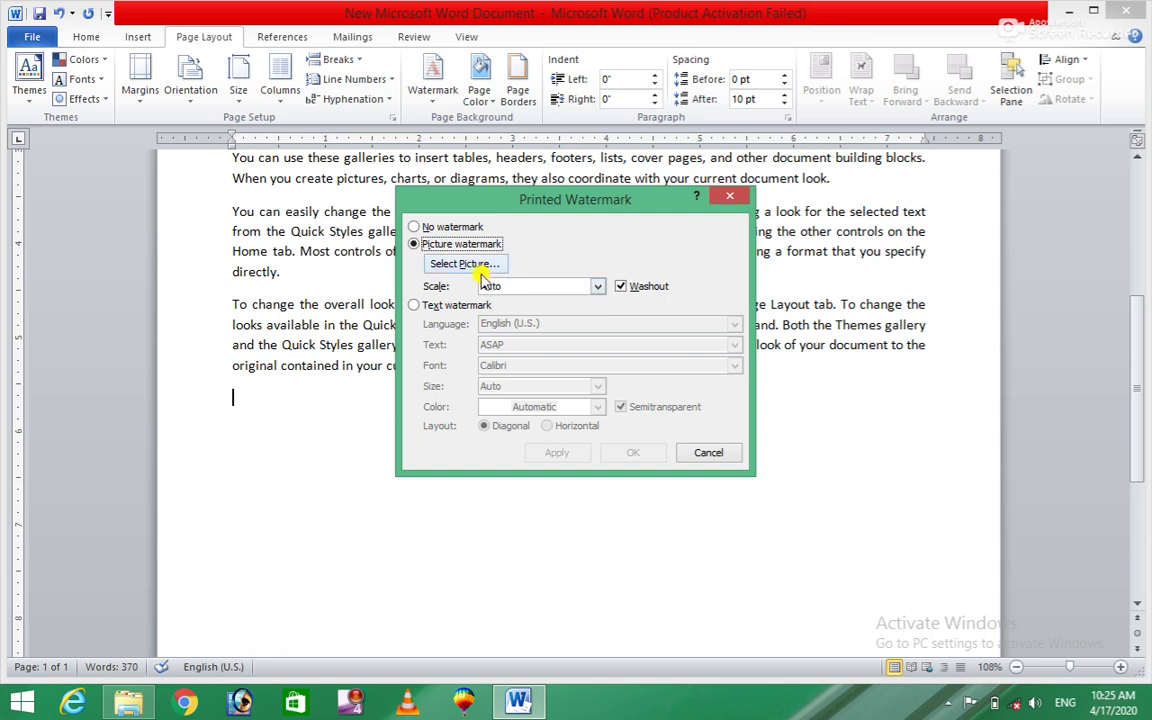
pyautogui.click(470, 265)
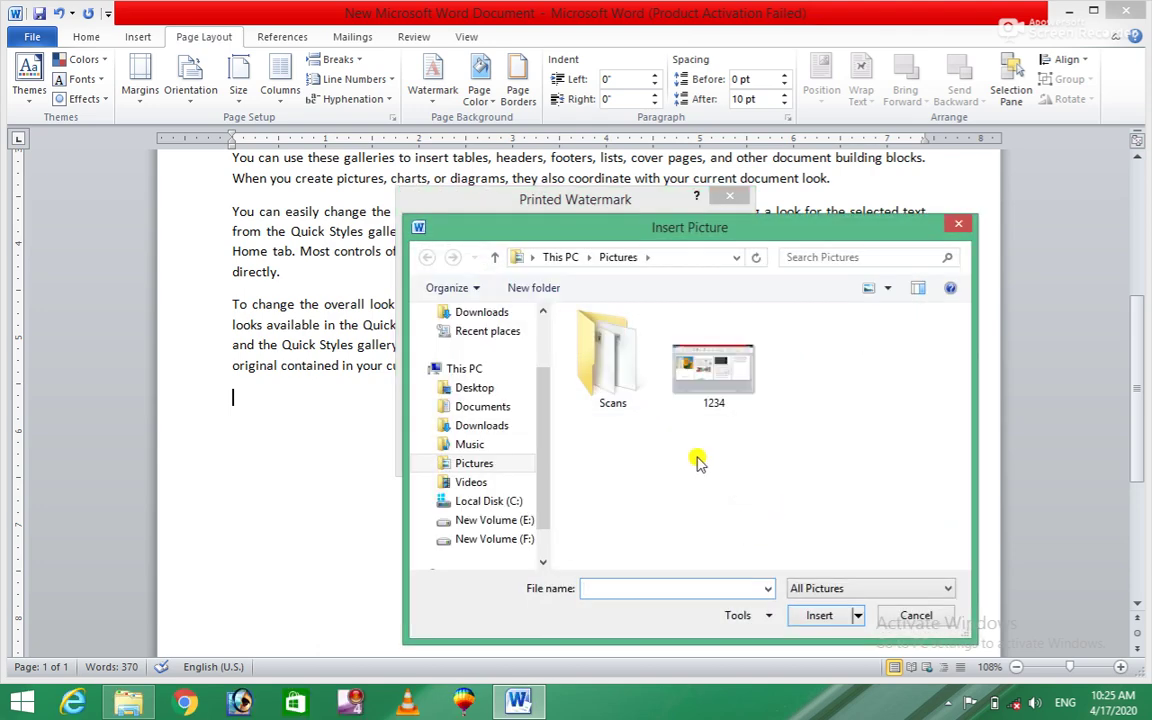
pyautogui.click(724, 388)
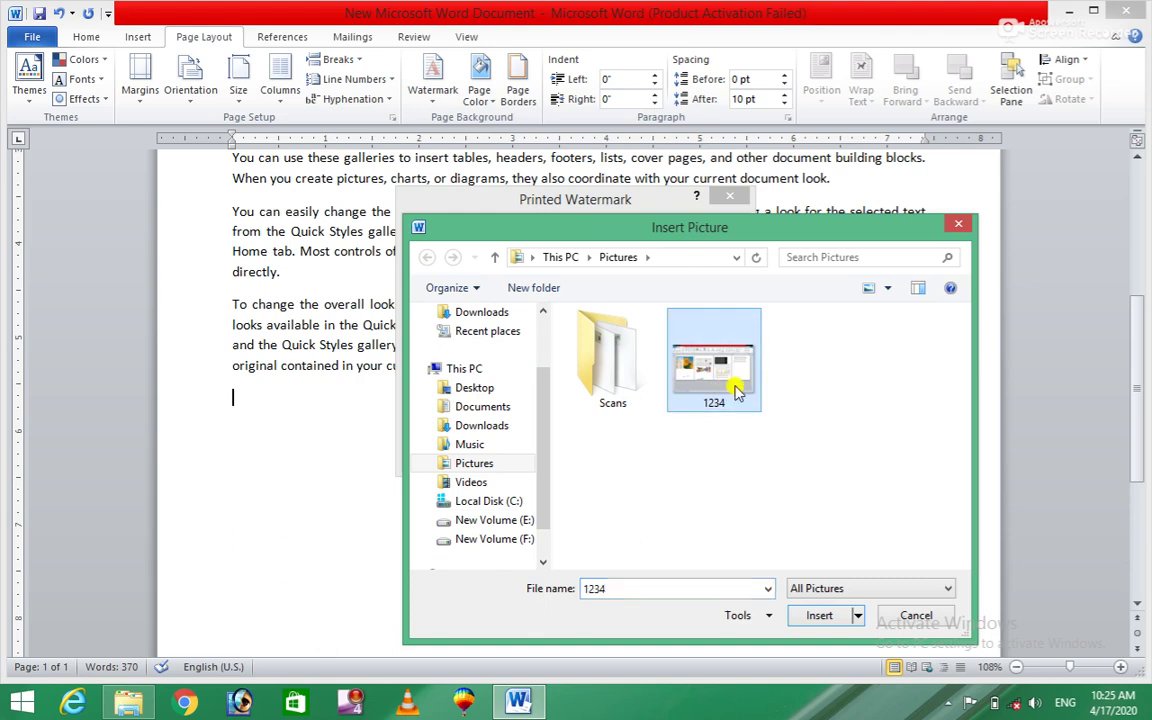
pyautogui.click(822, 616)
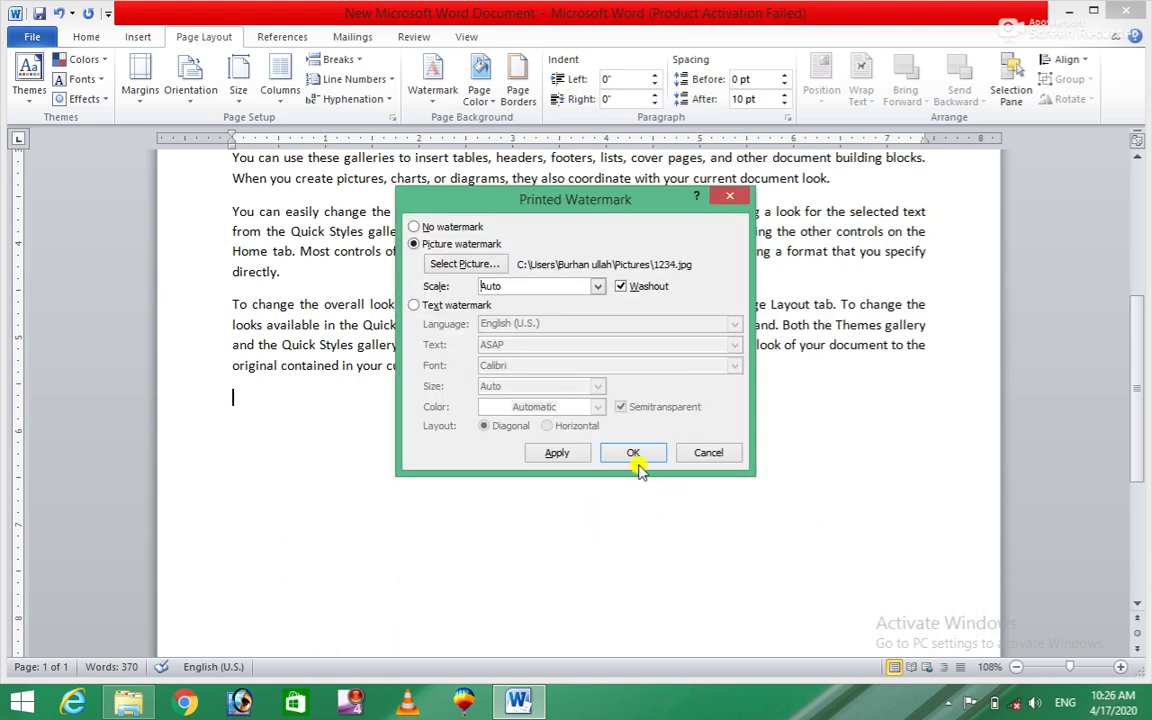
pyautogui.click(634, 453)
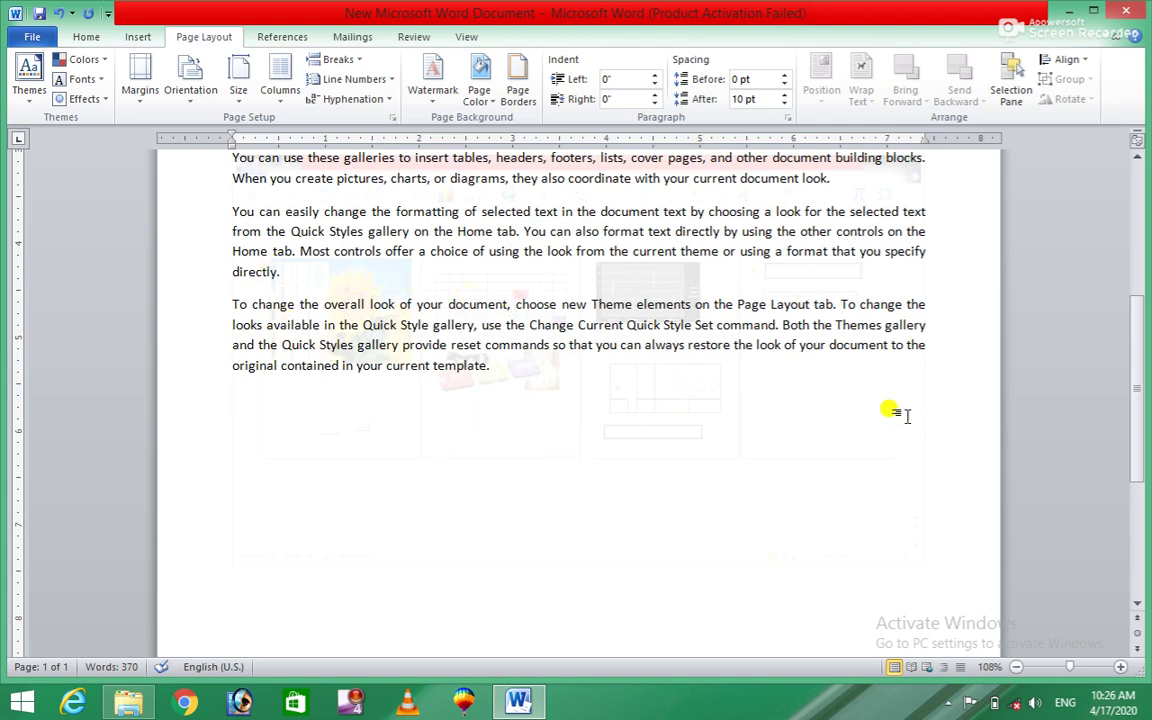
# Step: Remove the picture watermark and reopen the watermark gallery
pyautogui.scroll(2, 1138, 453)
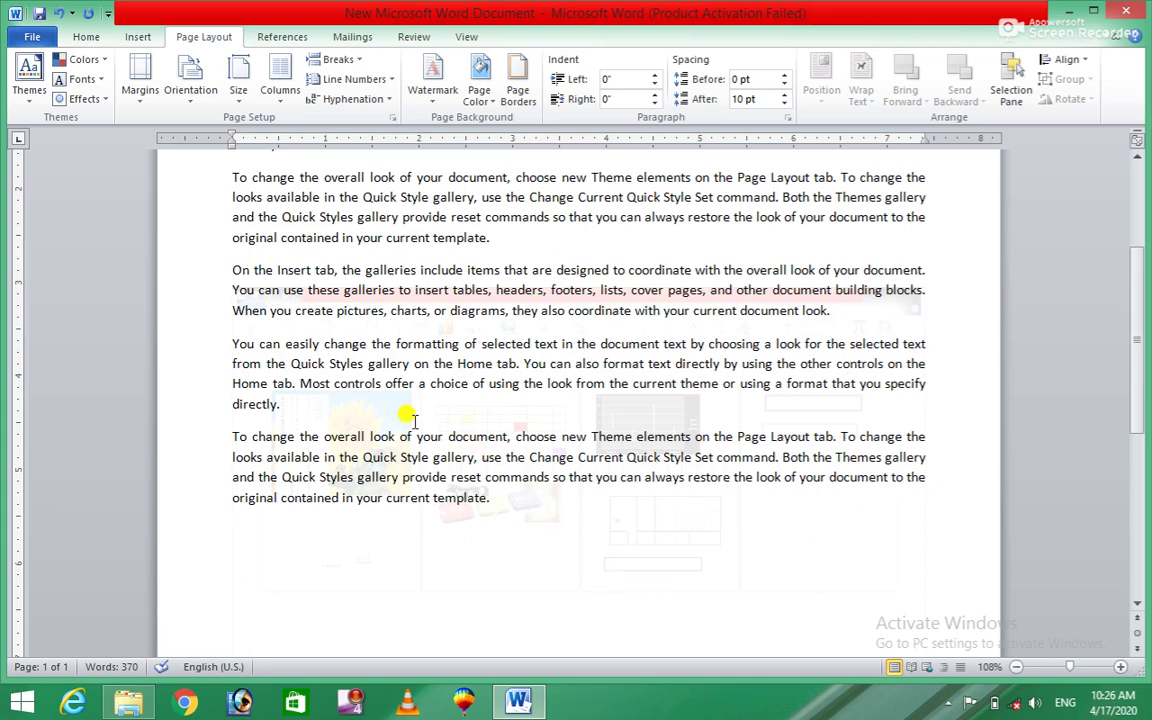
pyautogui.click(432, 100)
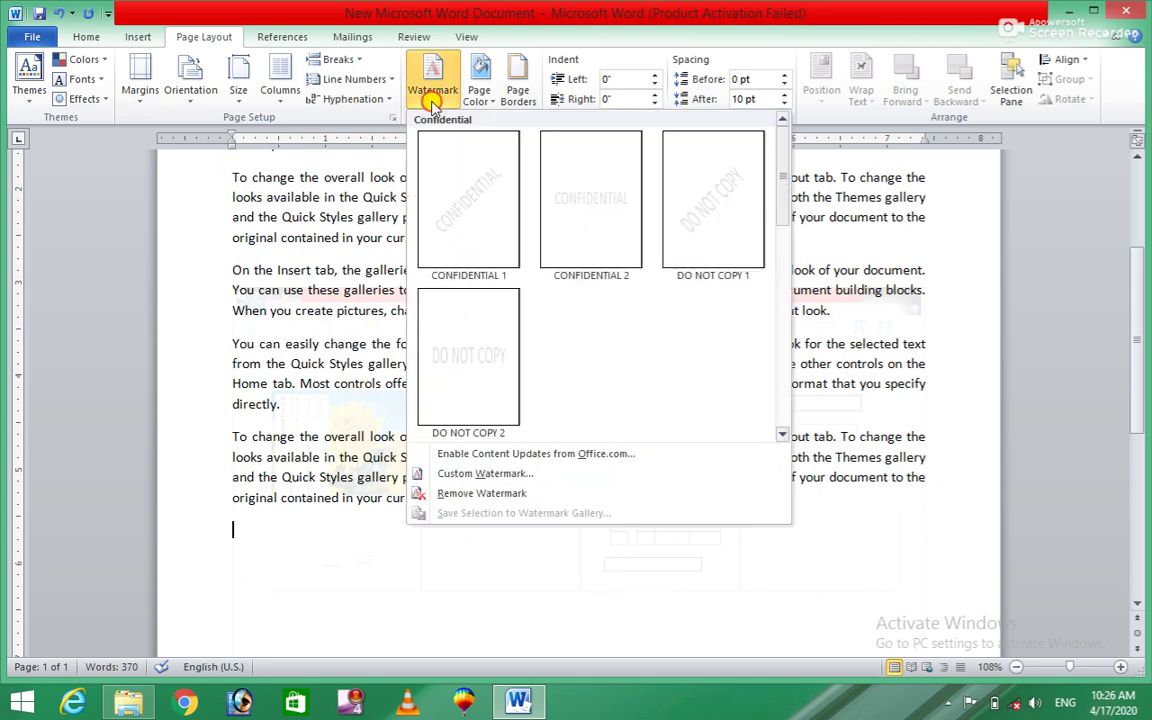
pyautogui.click(445, 490)
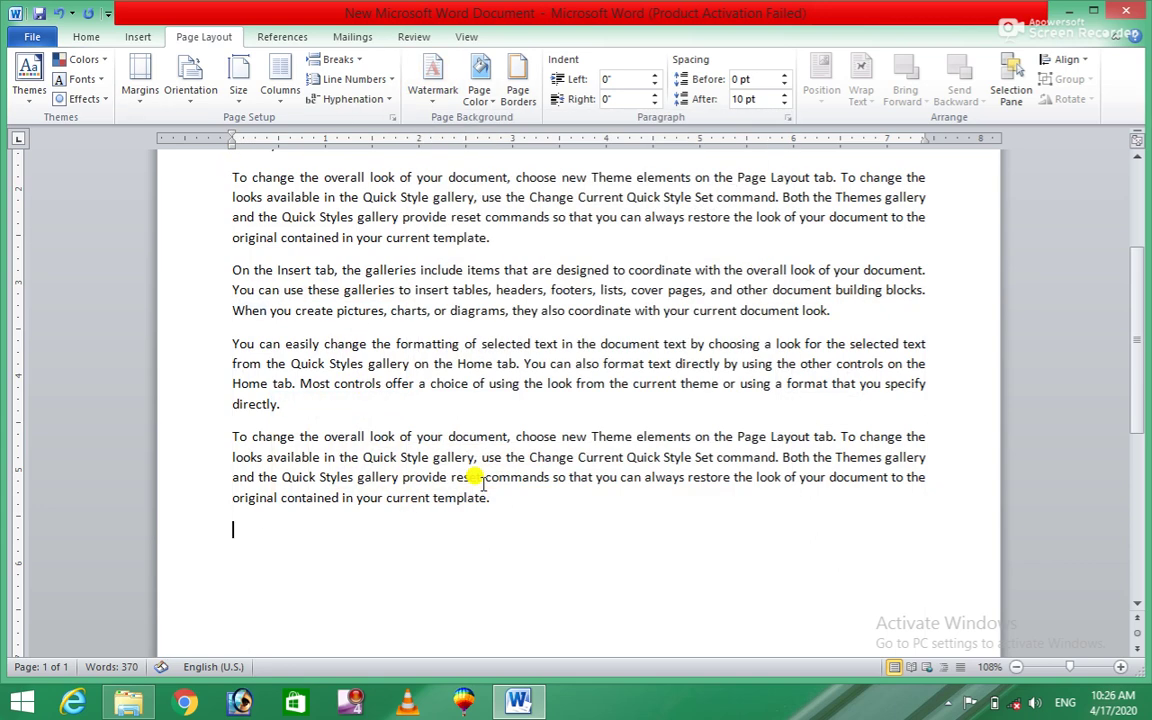
pyautogui.click(432, 98)
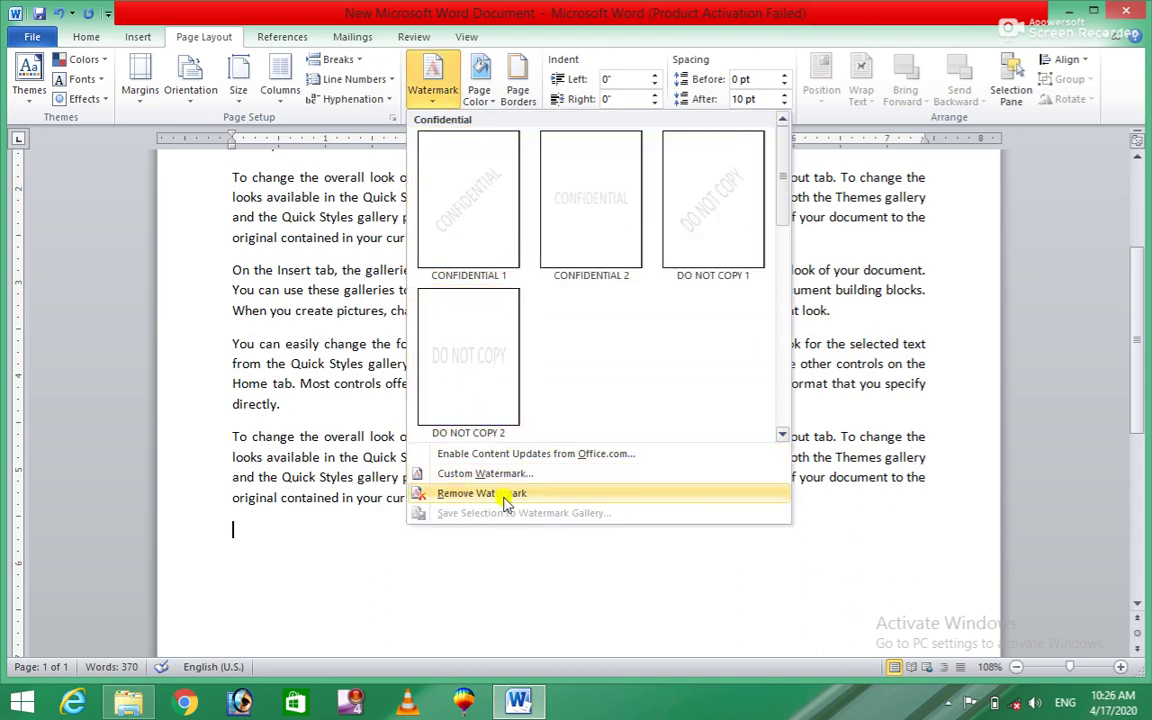
# Step: Start a custom text watermark in English (U.S.) reading GCT KHAR BAJAUR
pyautogui.click(475, 474)
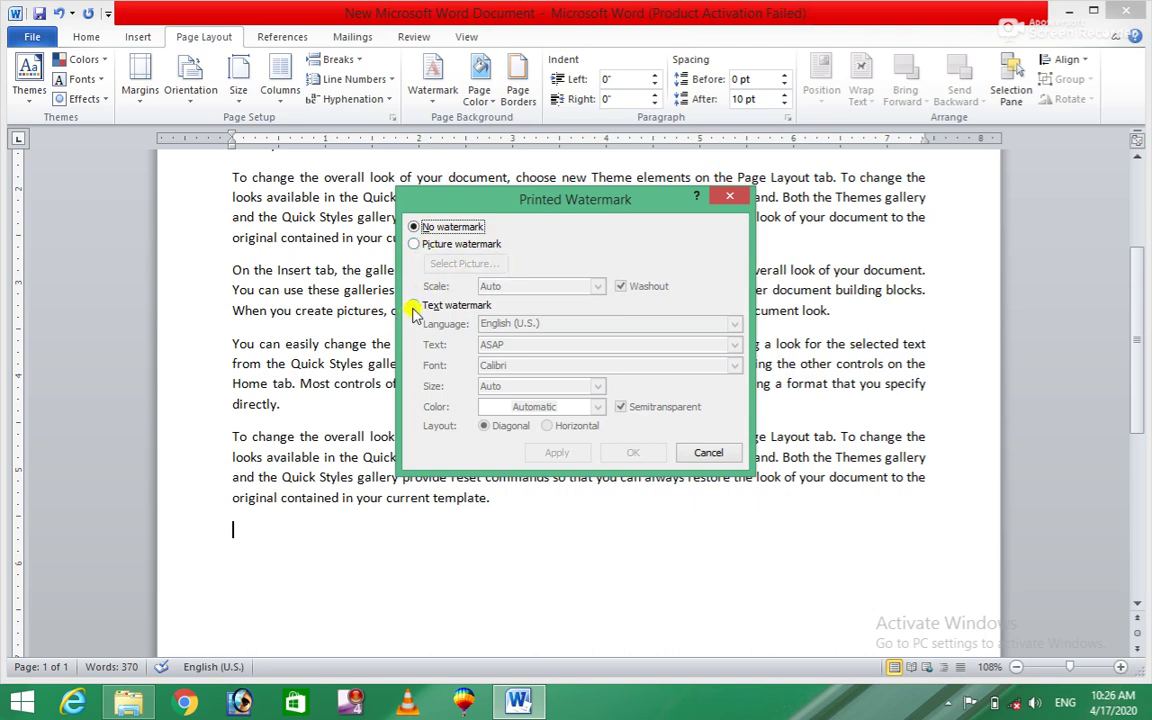
pyautogui.click(413, 306)
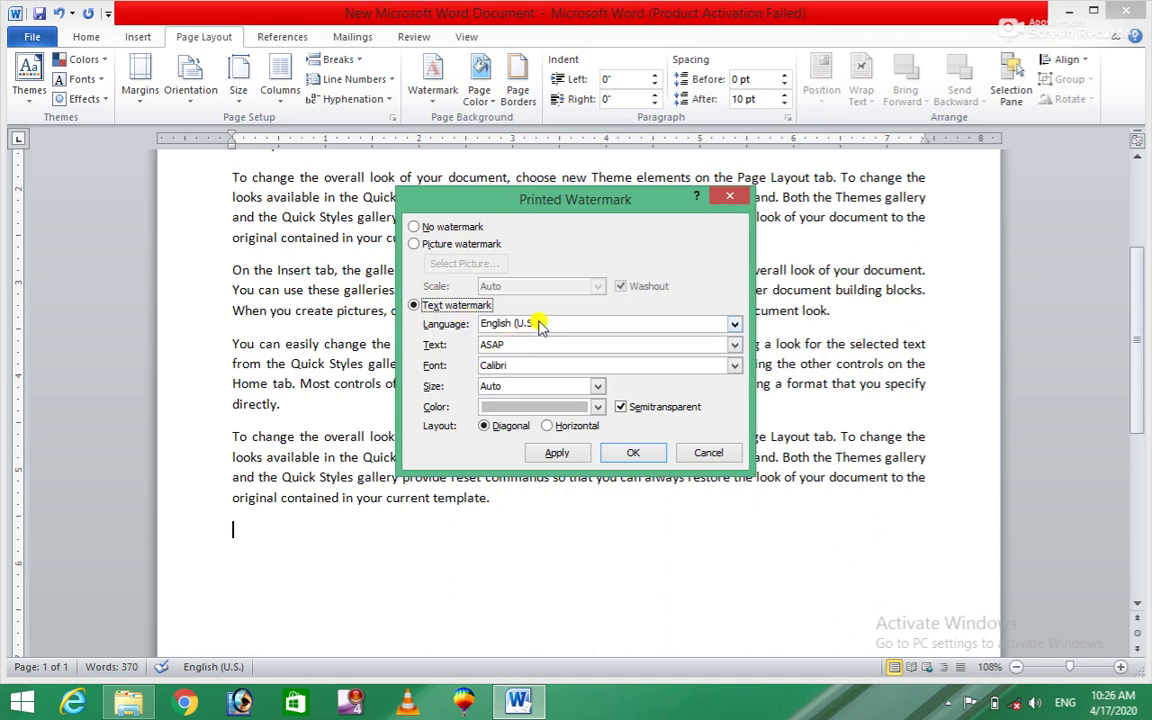
pyautogui.click(540, 324)
pyautogui.click(540, 324)
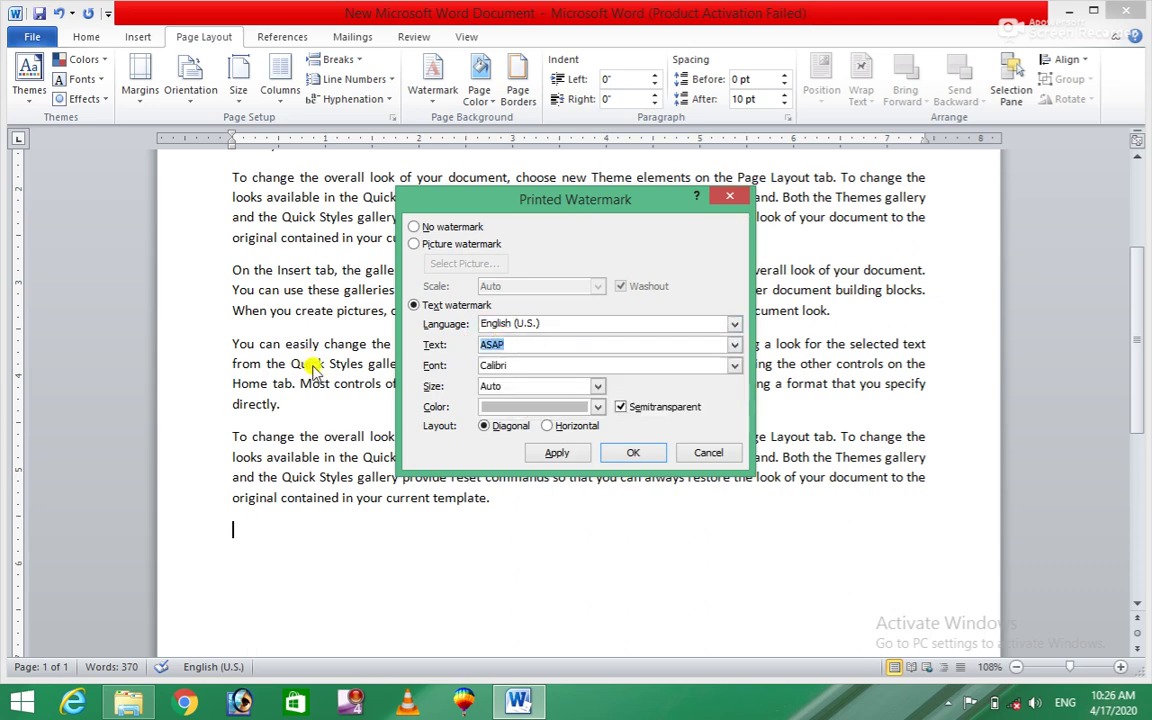
pyautogui.press('BackSpace')
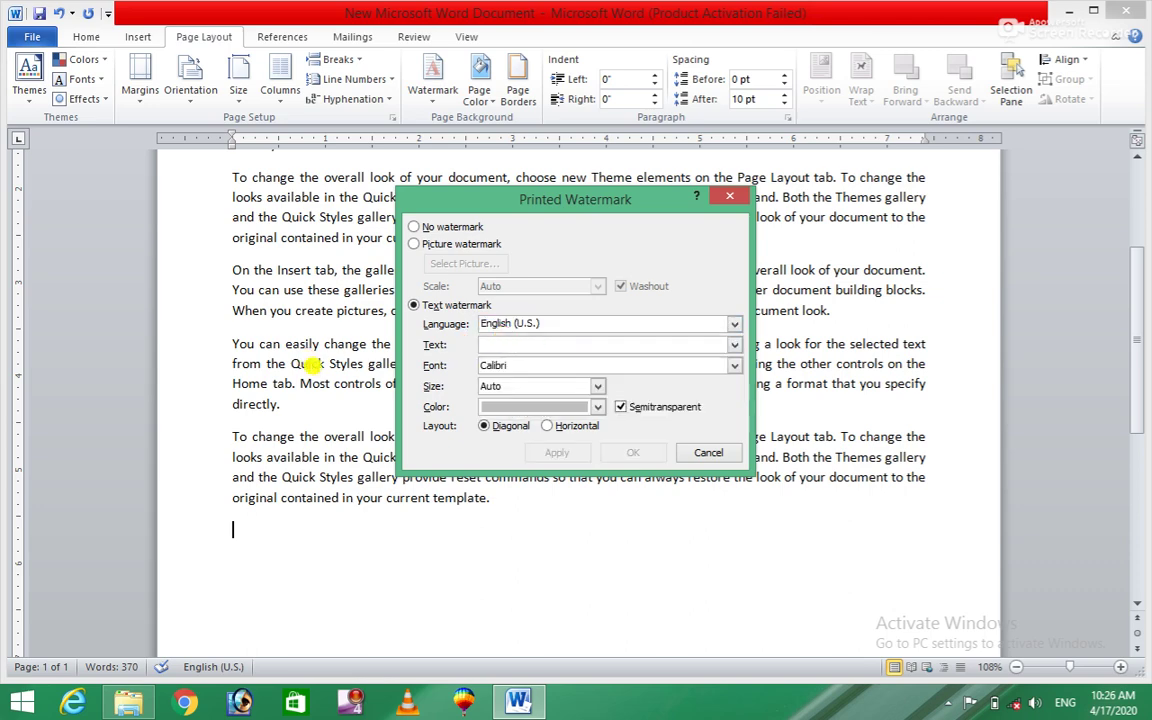
pyautogui.write('gc')
pyautogui.press('BackSpace')
pyautogui.press('BackSpace')
pyautogui.write('GCT KHAR BAJAUR')
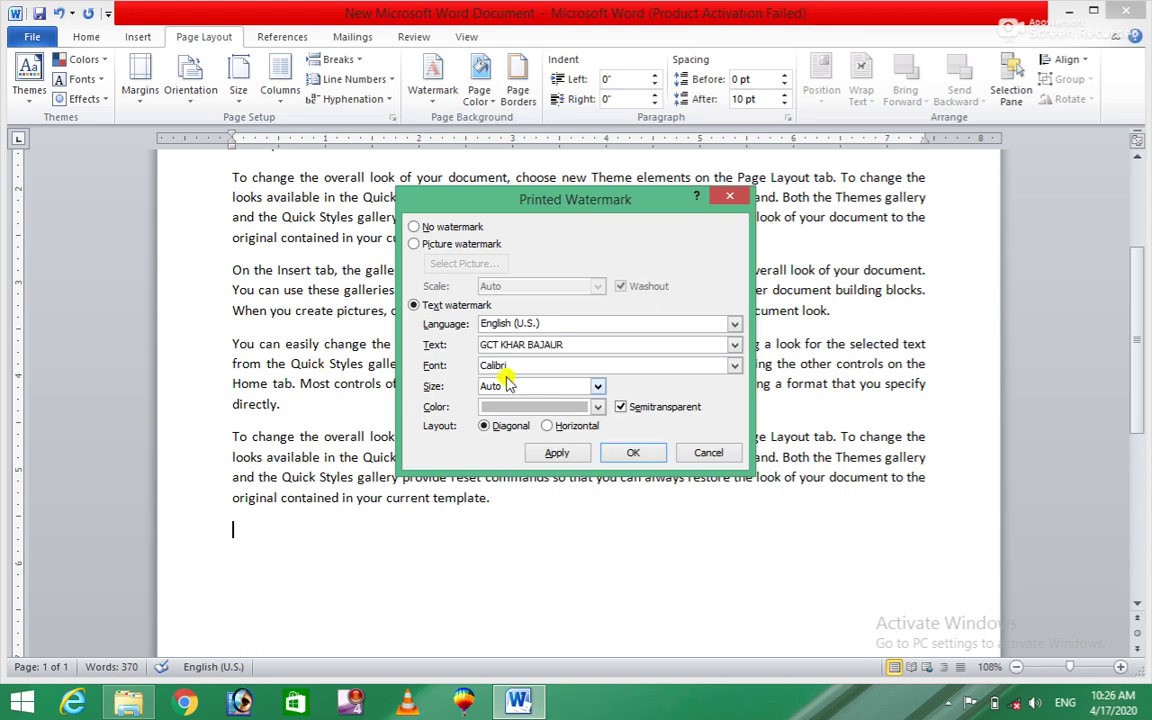
# Step: Keep Calibri font and Auto size, make the watermark light green, and apply it
pyautogui.click(735, 366)
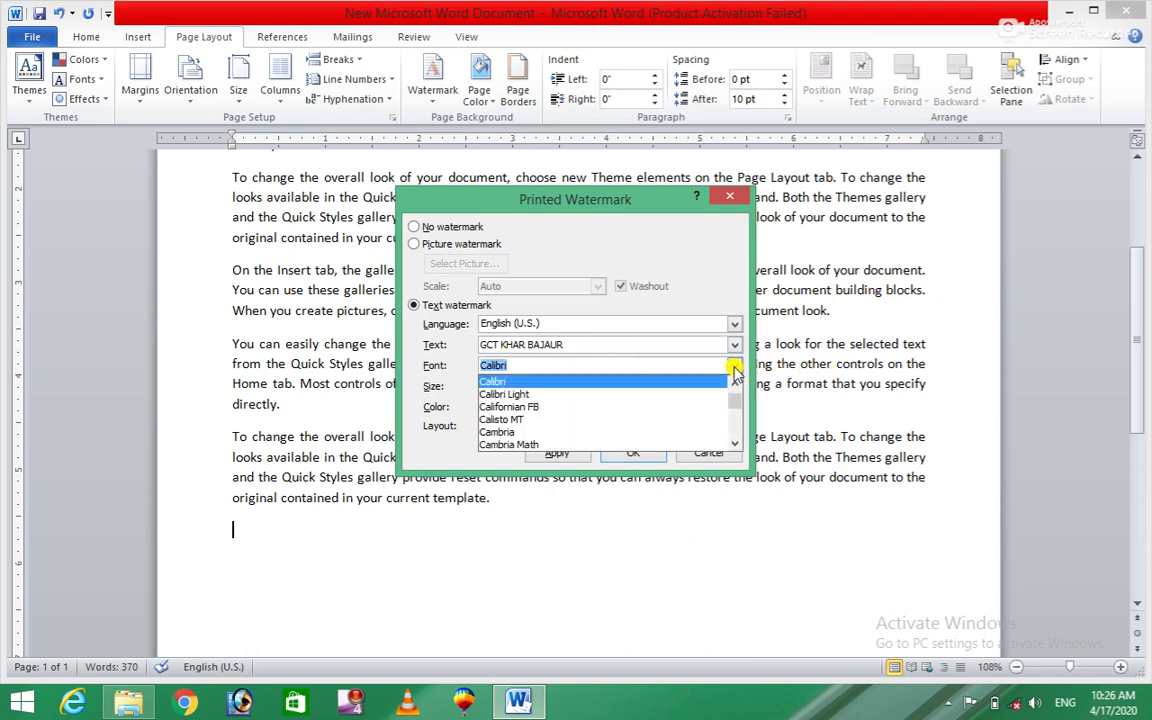
pyautogui.click(642, 362)
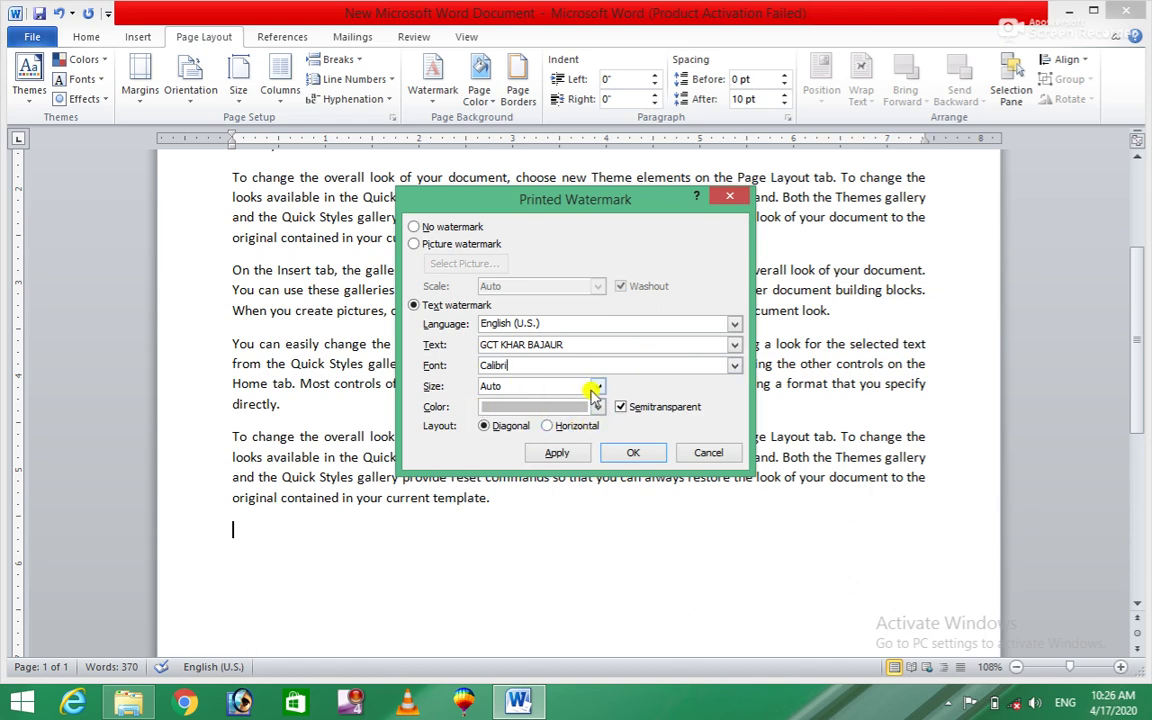
pyautogui.click(597, 387)
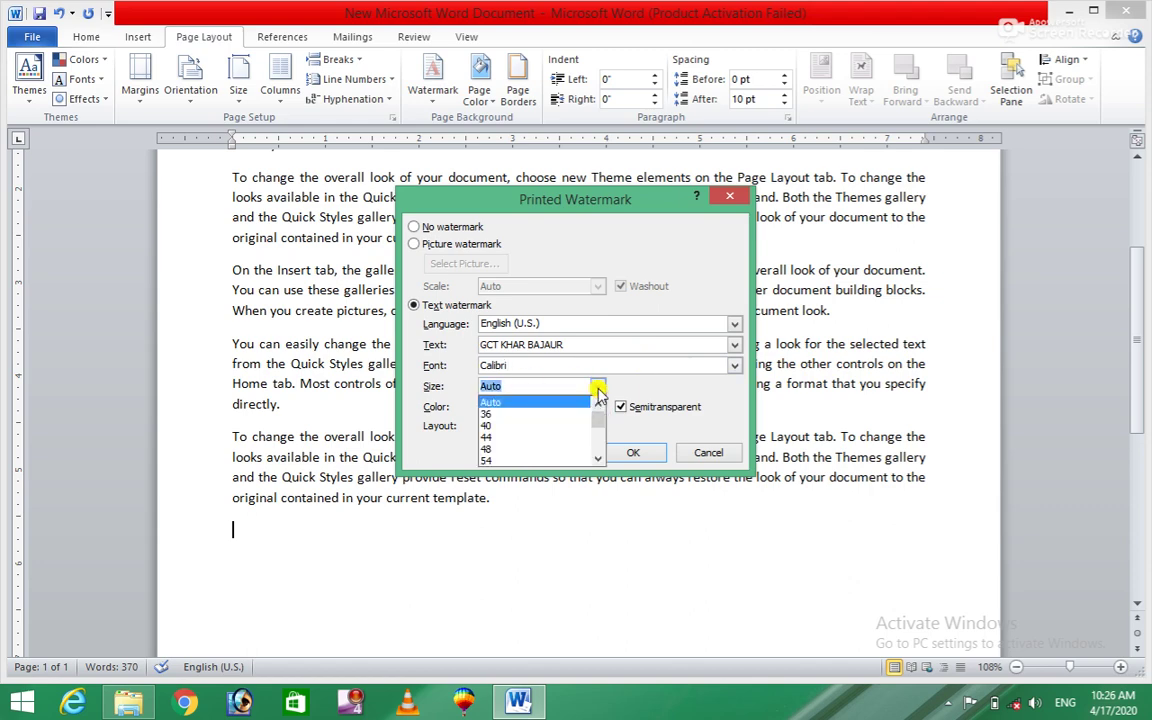
pyautogui.click(598, 388)
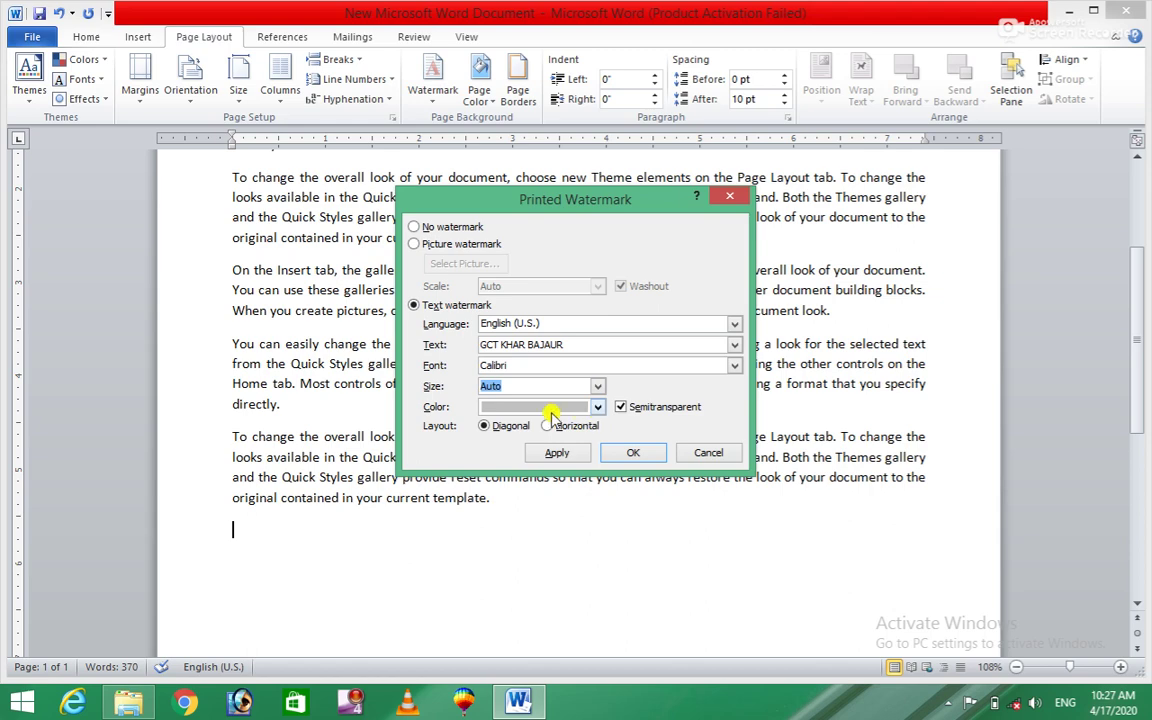
pyautogui.click(597, 405)
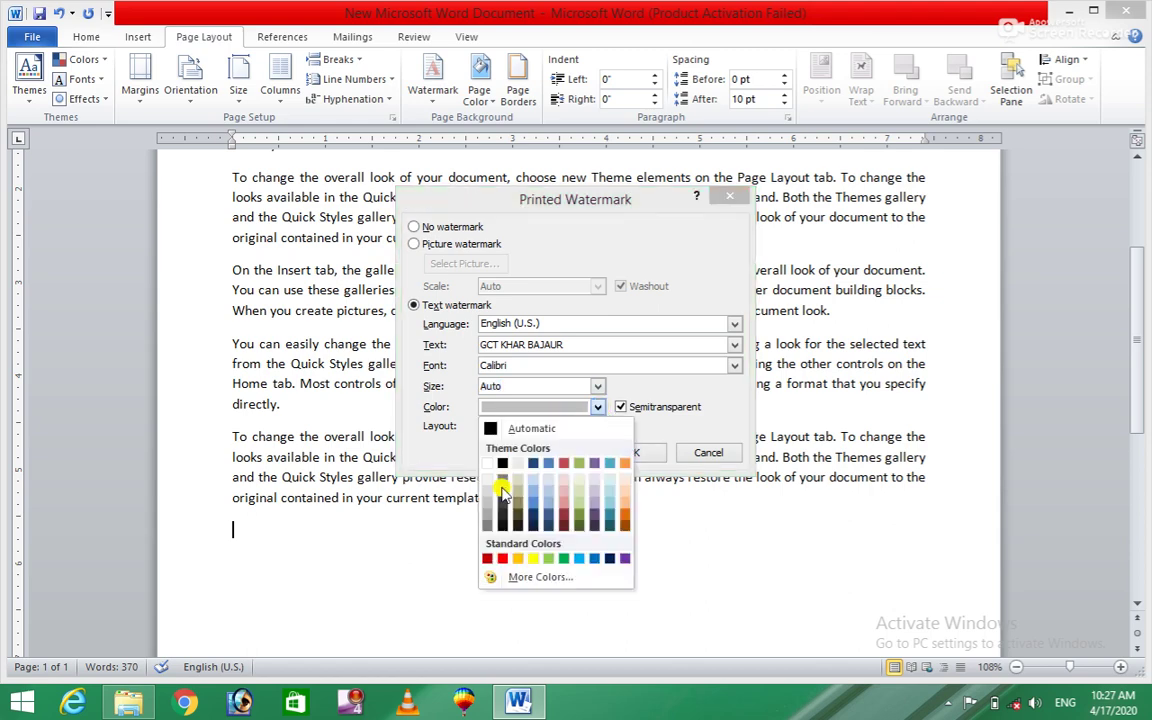
pyautogui.click(579, 500)
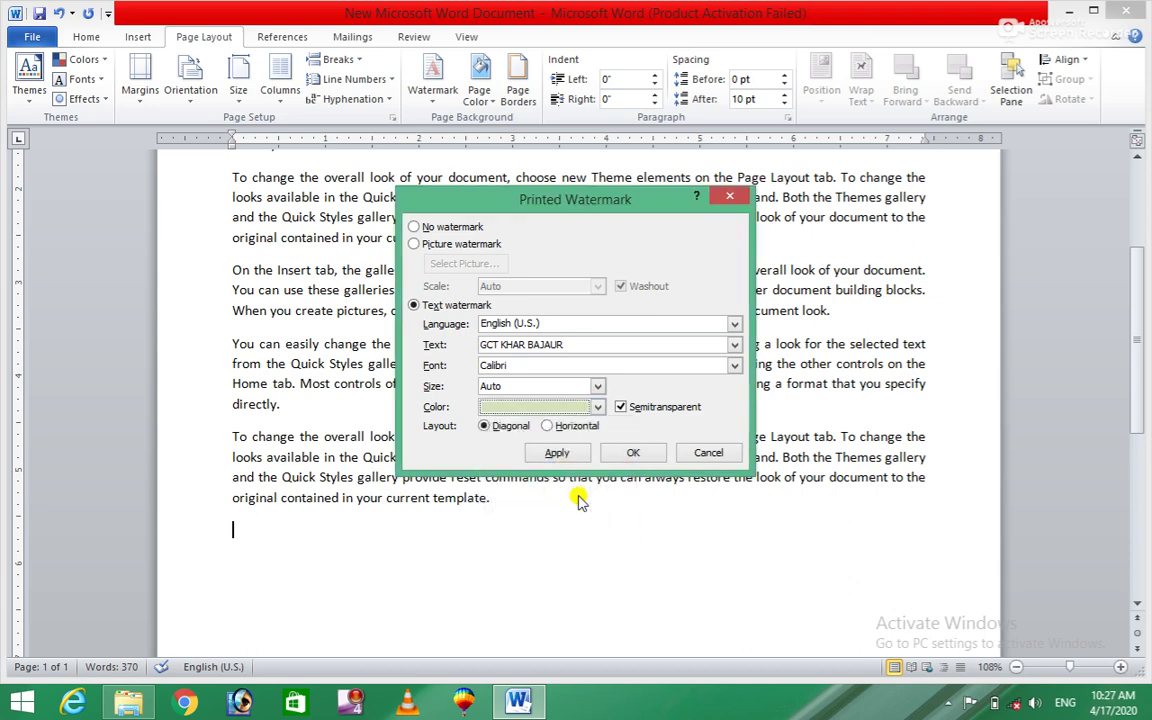
pyautogui.click(633, 452)
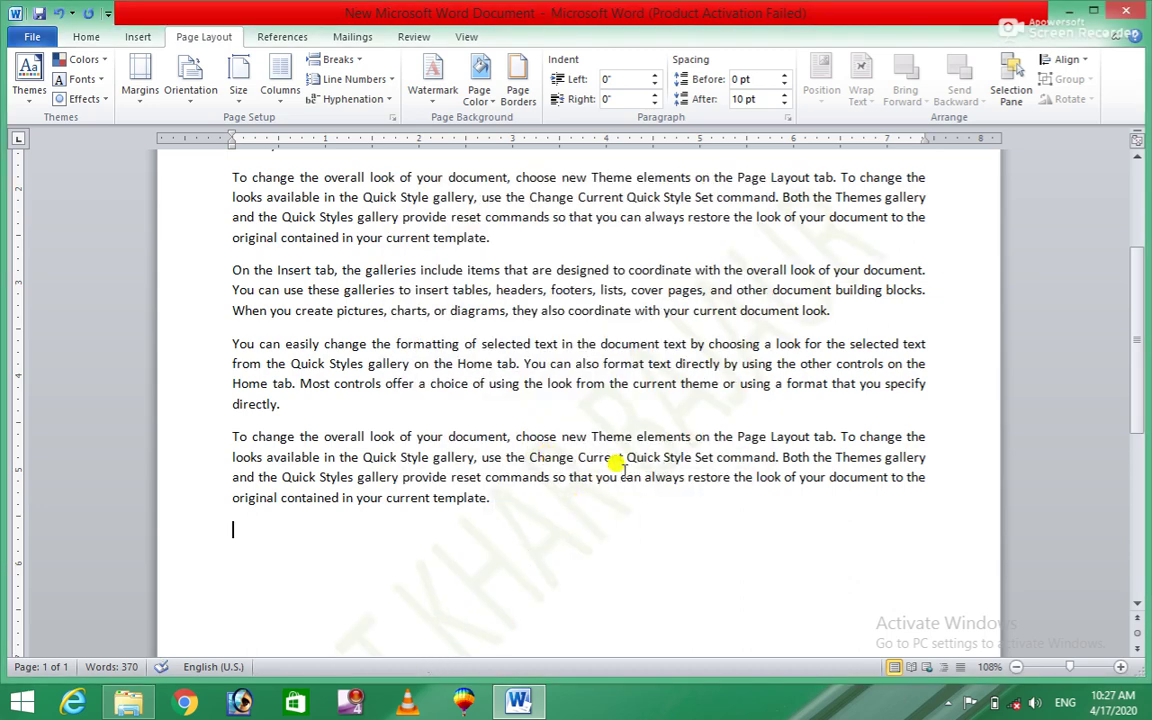
pyautogui.scroll(-5, 1138, 300)
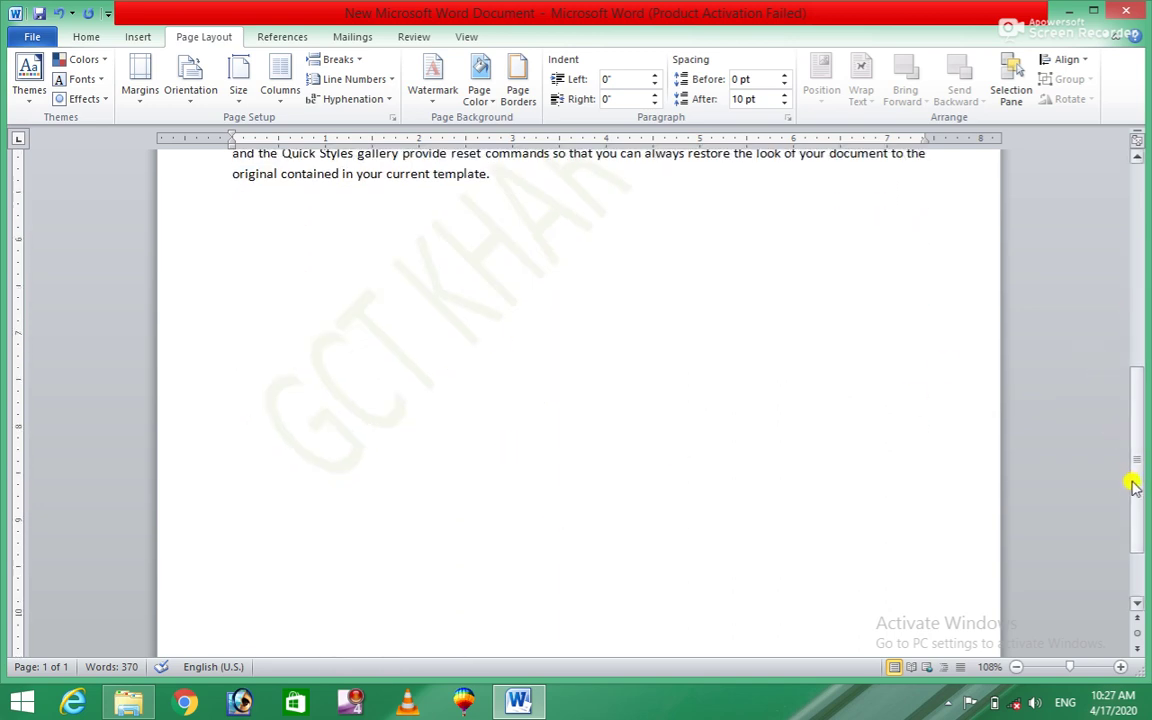
pyautogui.moveTo(1131, 478); pyautogui.dragTo(1140, 372)
pyautogui.click(650, 549)
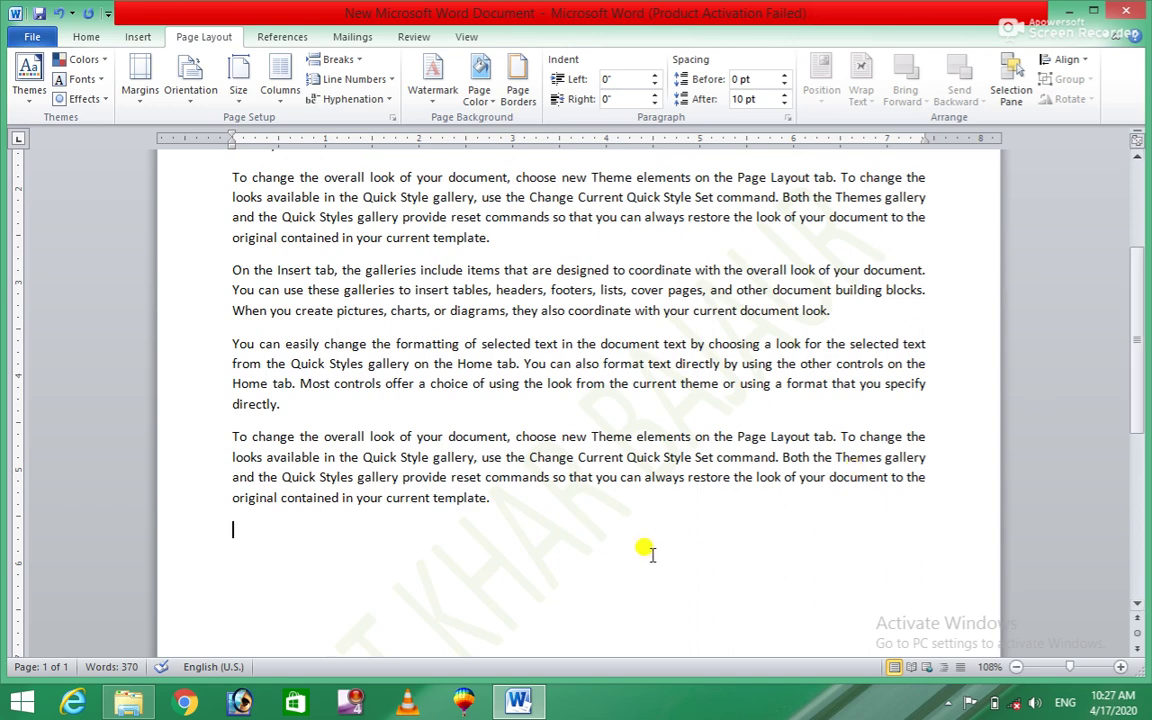
# Step: Remove the GCT KHAR BAJAUR watermark from the page
pyautogui.click(434, 96)
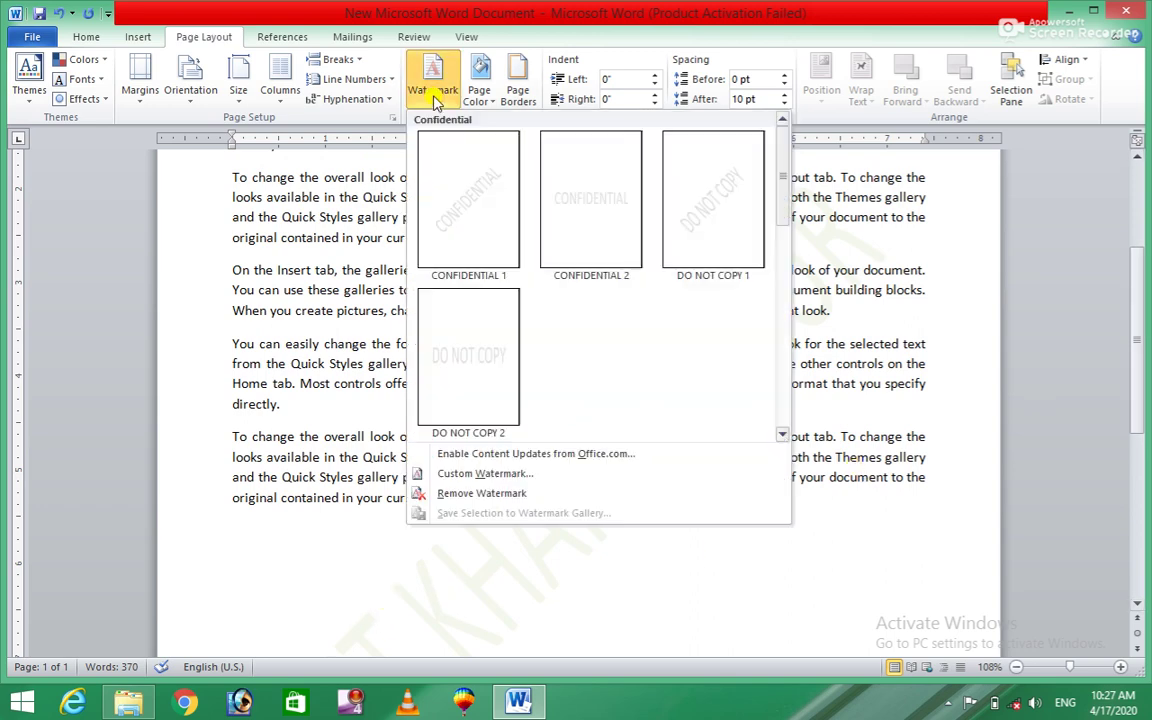
pyautogui.click(475, 496)
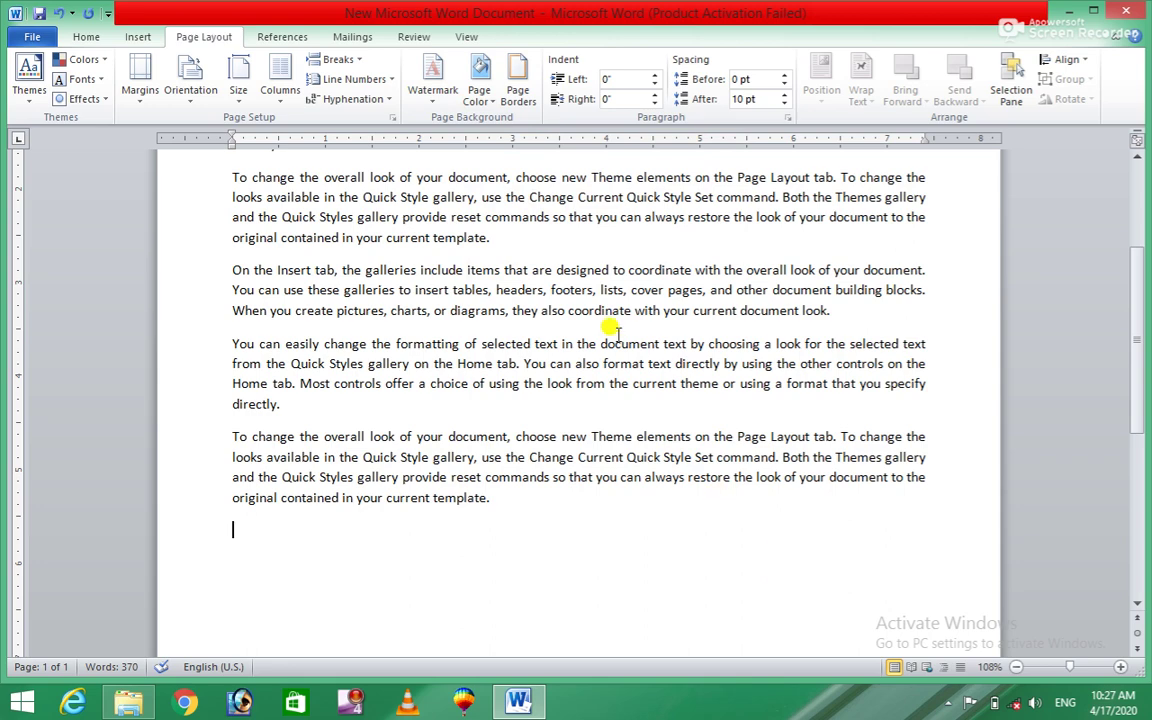
# Step: Preview theme page colours behind the text, ending on olive green
pyautogui.click(480, 100)
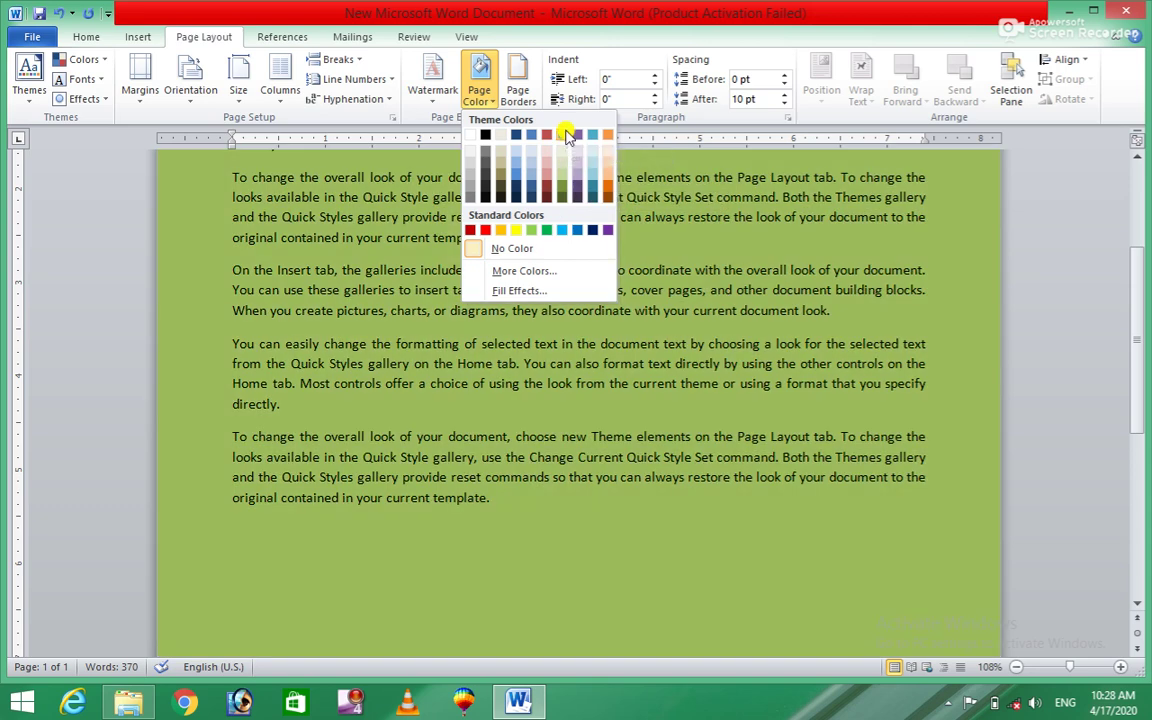
# Step: Apply olive green to the page, reset it to No Color, then open More Colors
pyautogui.click(566, 135)
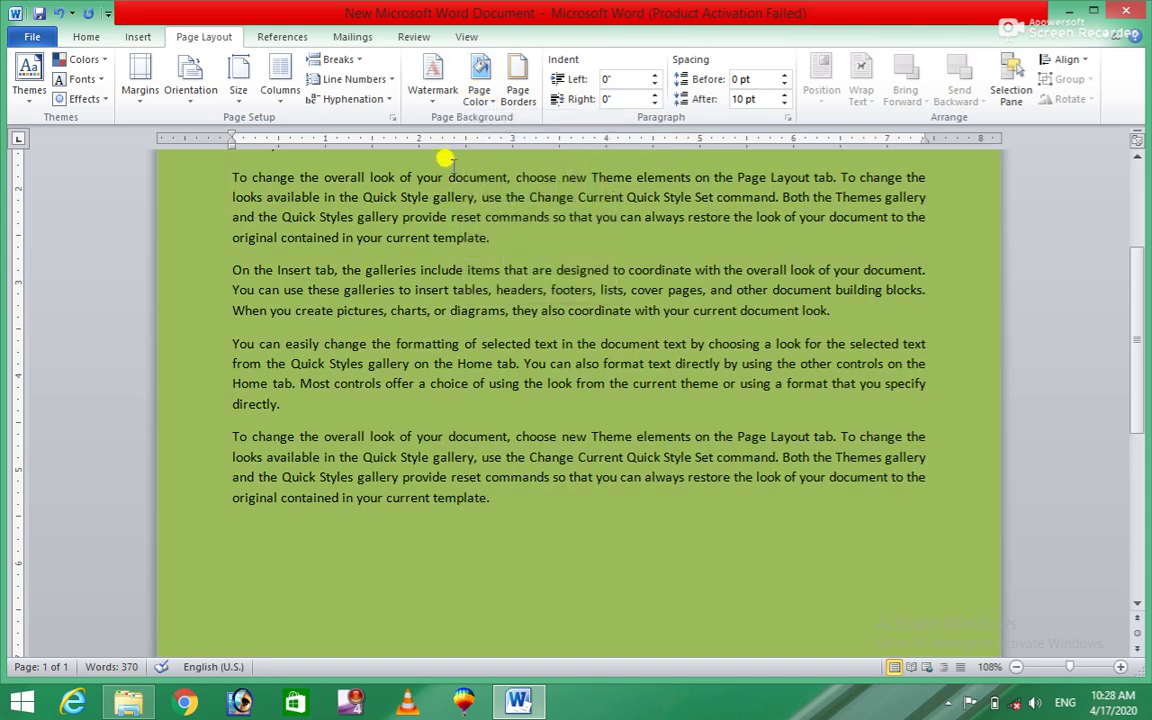
pyautogui.click(492, 104)
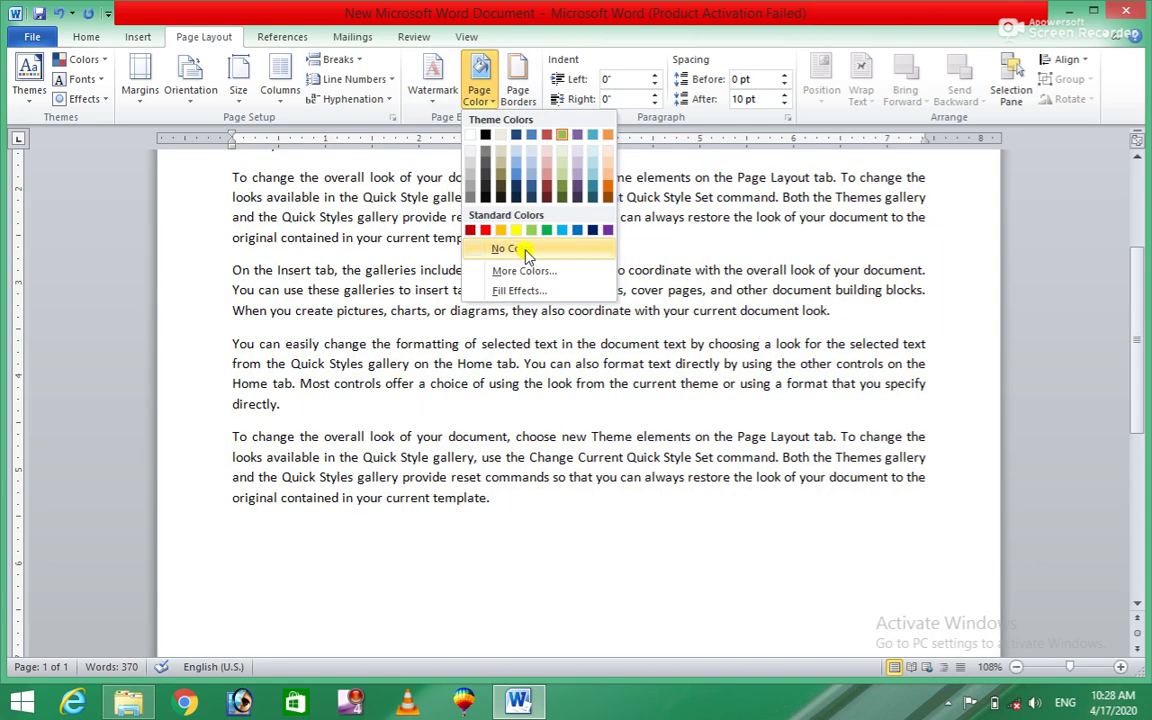
pyautogui.click(527, 252)
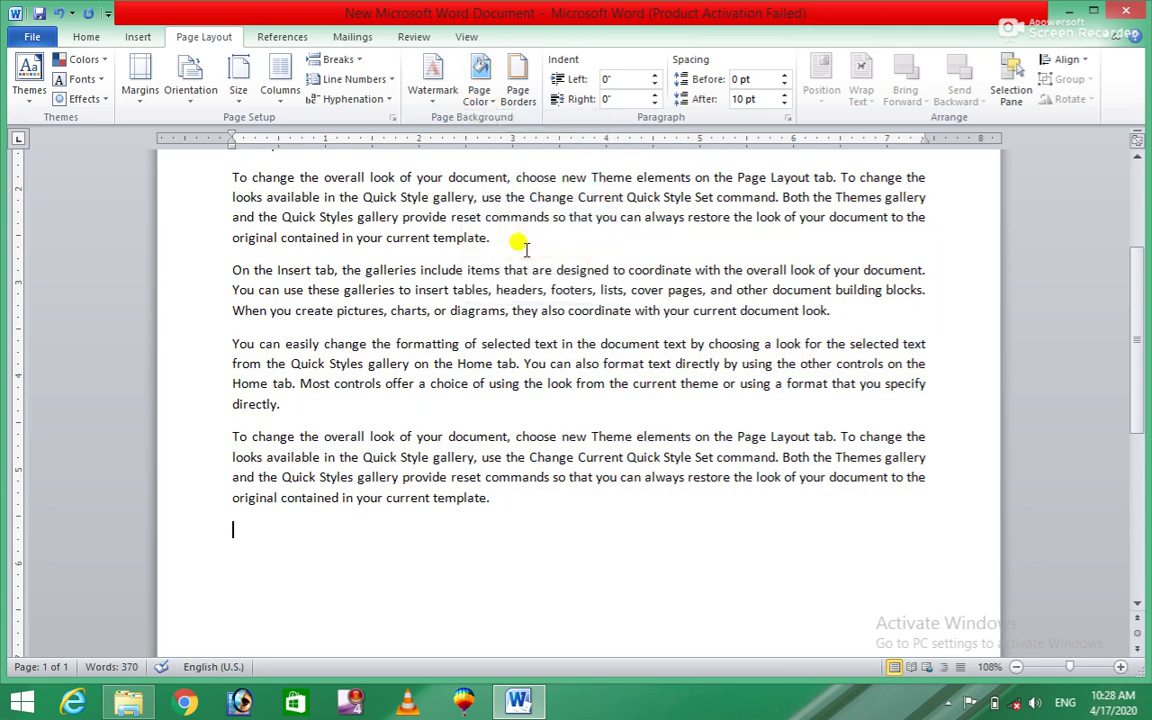
pyautogui.click(490, 108)
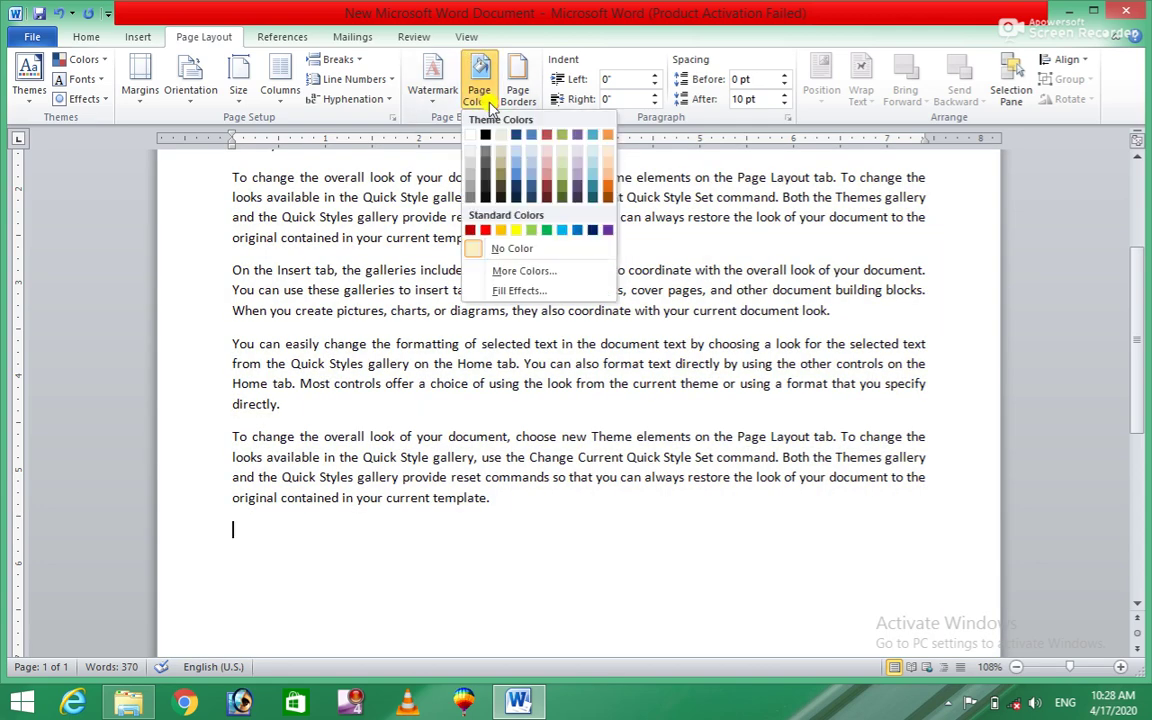
pyautogui.click(510, 273)
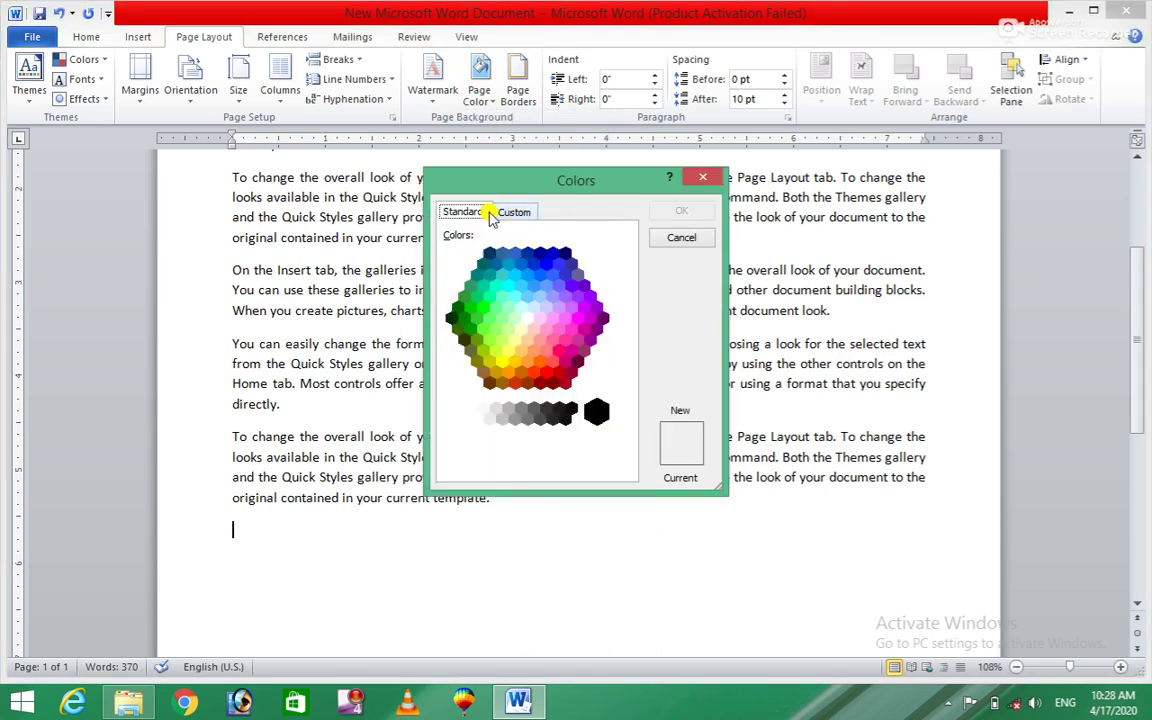
# Step: On the Custom tab, adjust the colour's brightness, switching between HSL and RGB models
pyautogui.click(514, 212)
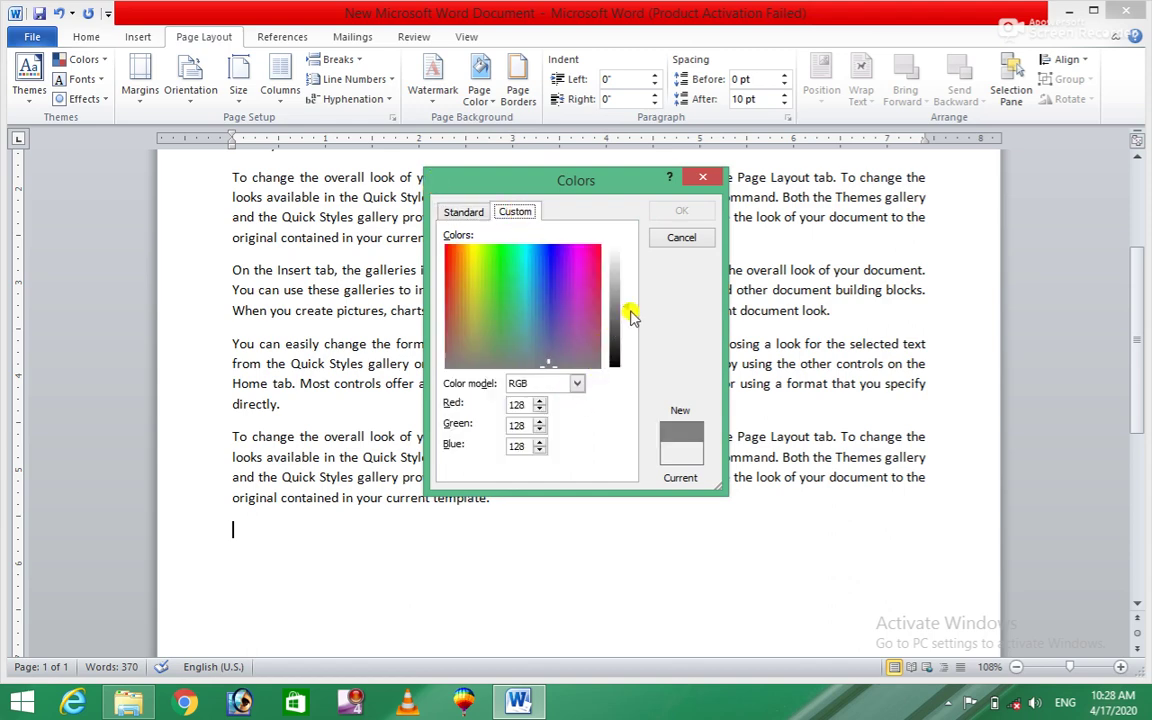
pyautogui.moveTo(627, 307)
pyautogui.mouseDown()
pyautogui.moveTo(627, 294)
pyautogui.moveTo(621, 368)
pyautogui.mouseUp()
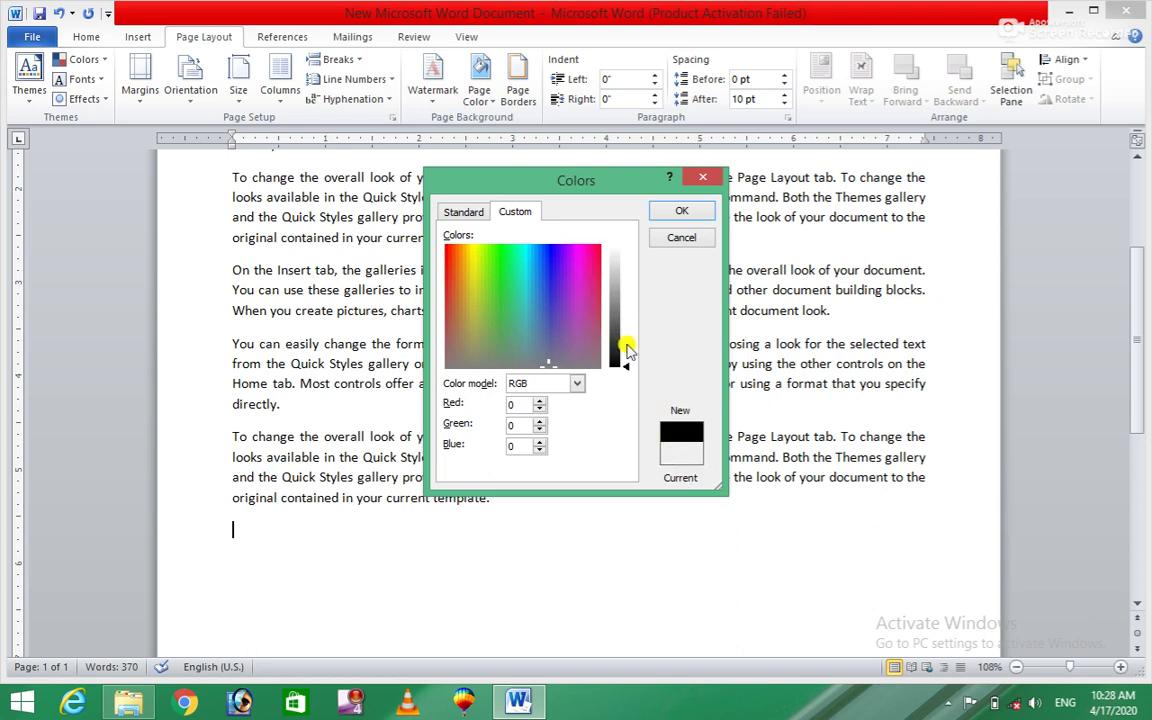
pyautogui.moveTo(625, 368)
pyautogui.mouseDown()
pyautogui.moveTo(612, 249)
pyautogui.moveTo(613, 285)
pyautogui.mouseUp()
pyautogui.click(577, 383)
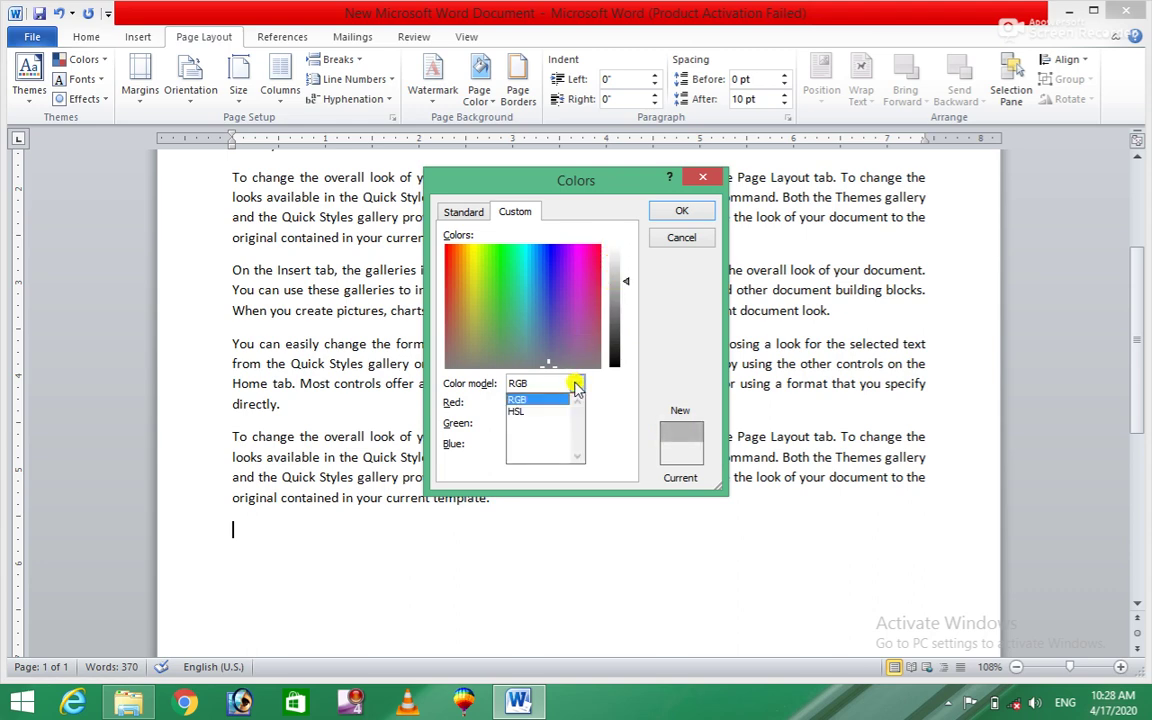
pyautogui.click(519, 411)
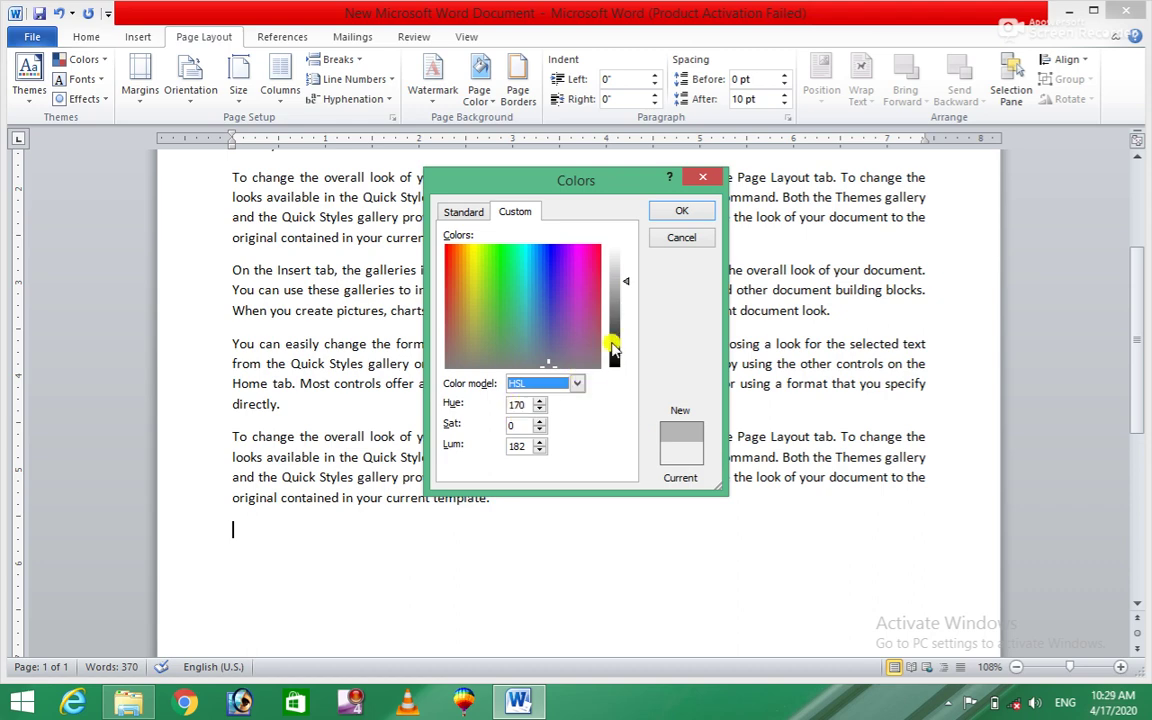
pyautogui.moveTo(624, 284)
pyautogui.mouseDown()
pyautogui.moveTo(620, 237)
pyautogui.moveTo(616, 308)
pyautogui.mouseUp()
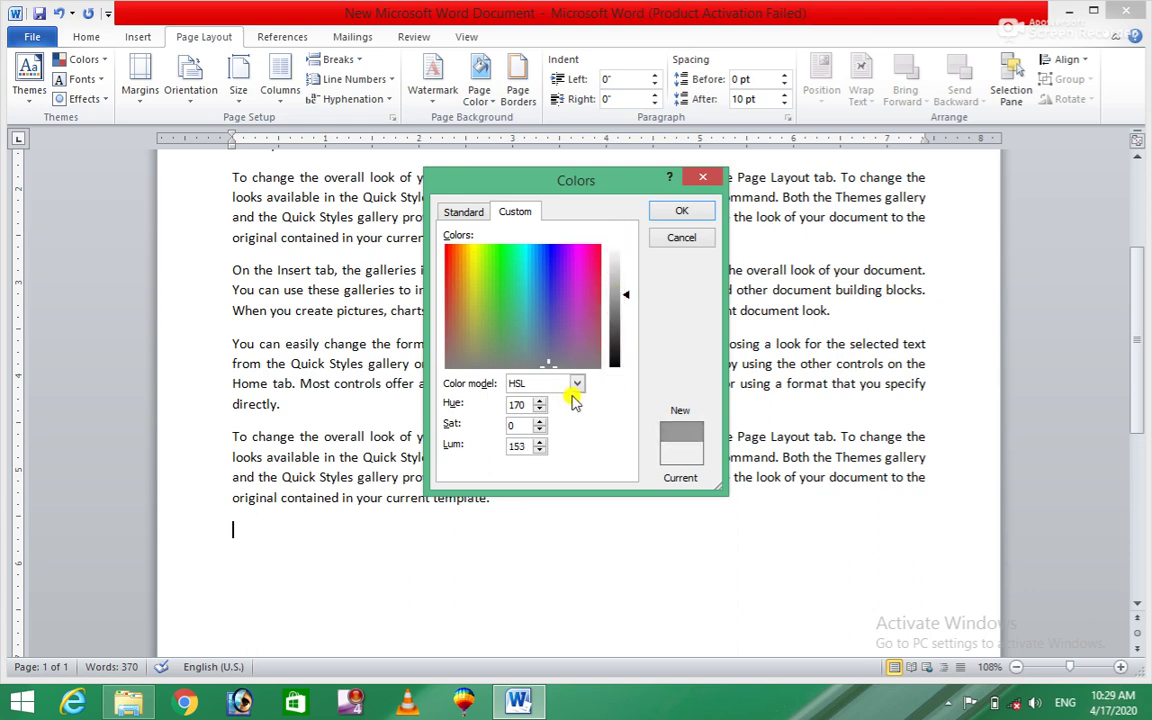
pyautogui.click(577, 384)
pyautogui.click(549, 401)
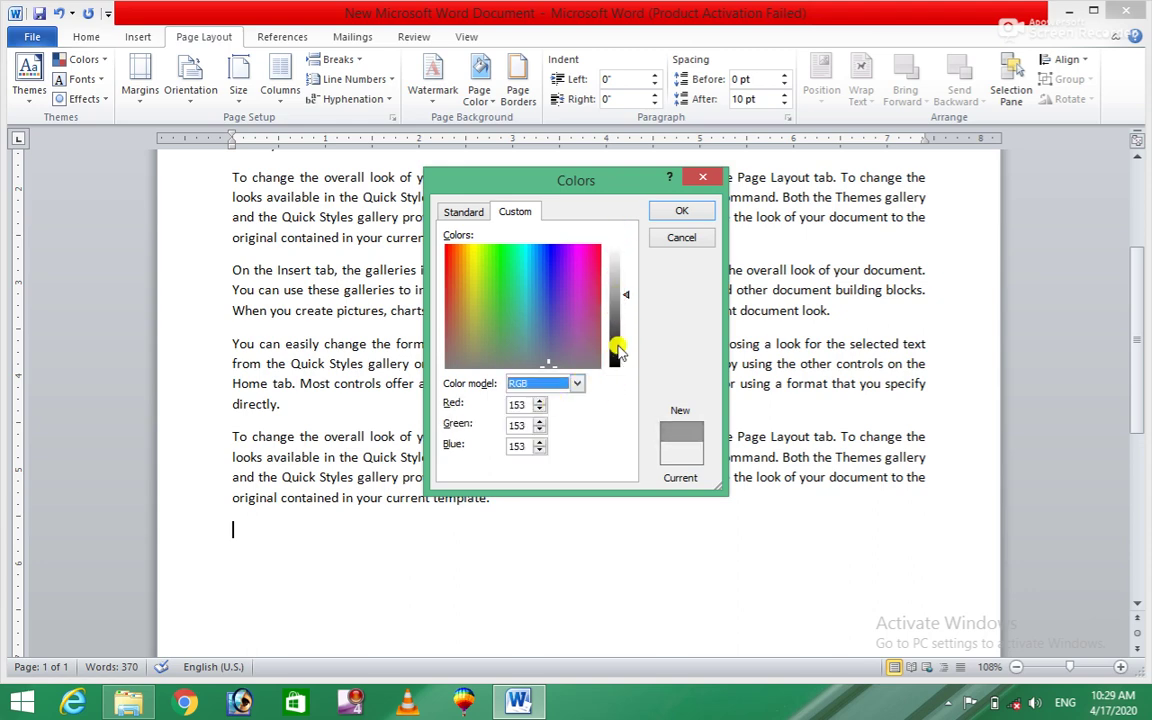
pyautogui.moveTo(632, 298)
pyautogui.mouseDown()
pyautogui.moveTo(634, 392)
pyautogui.moveTo(625, 287)
pyautogui.mouseUp()
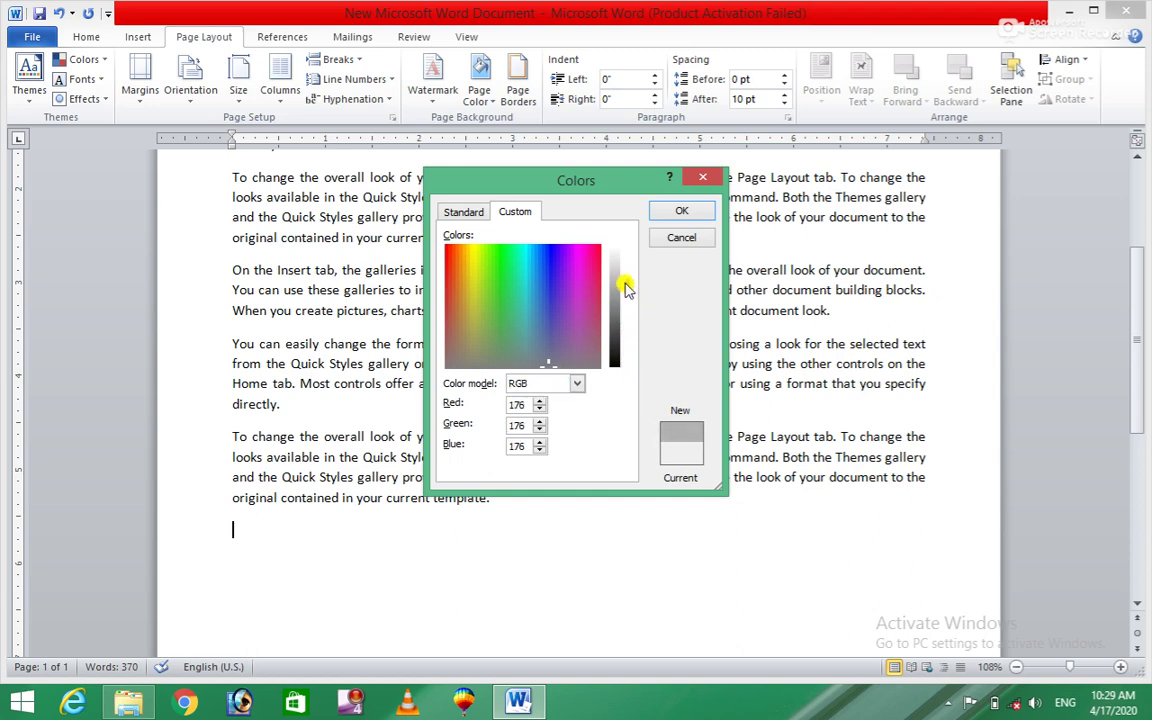
# Step: Try green, orange and greyish-blue shades, then apply pink RGB 224/128/224 to the page
pyautogui.click(481, 291)
pyautogui.click(506, 276)
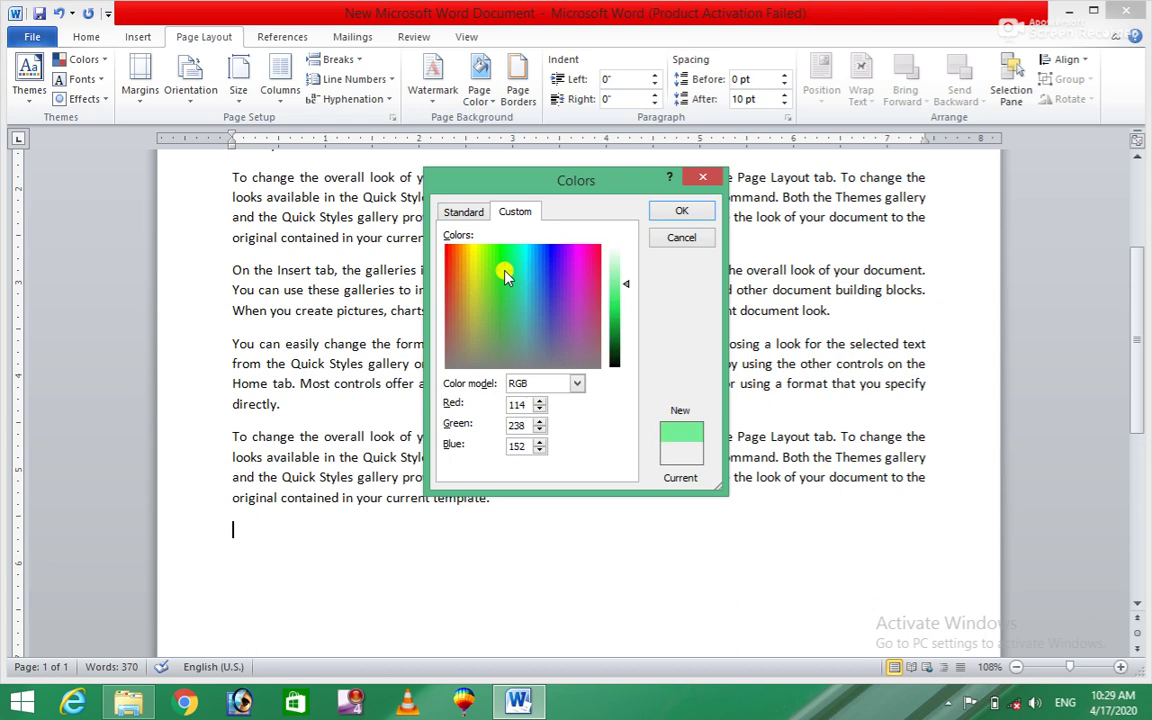
pyautogui.click(455, 255)
pyautogui.click(460, 299)
pyautogui.click(474, 339)
pyautogui.click(527, 343)
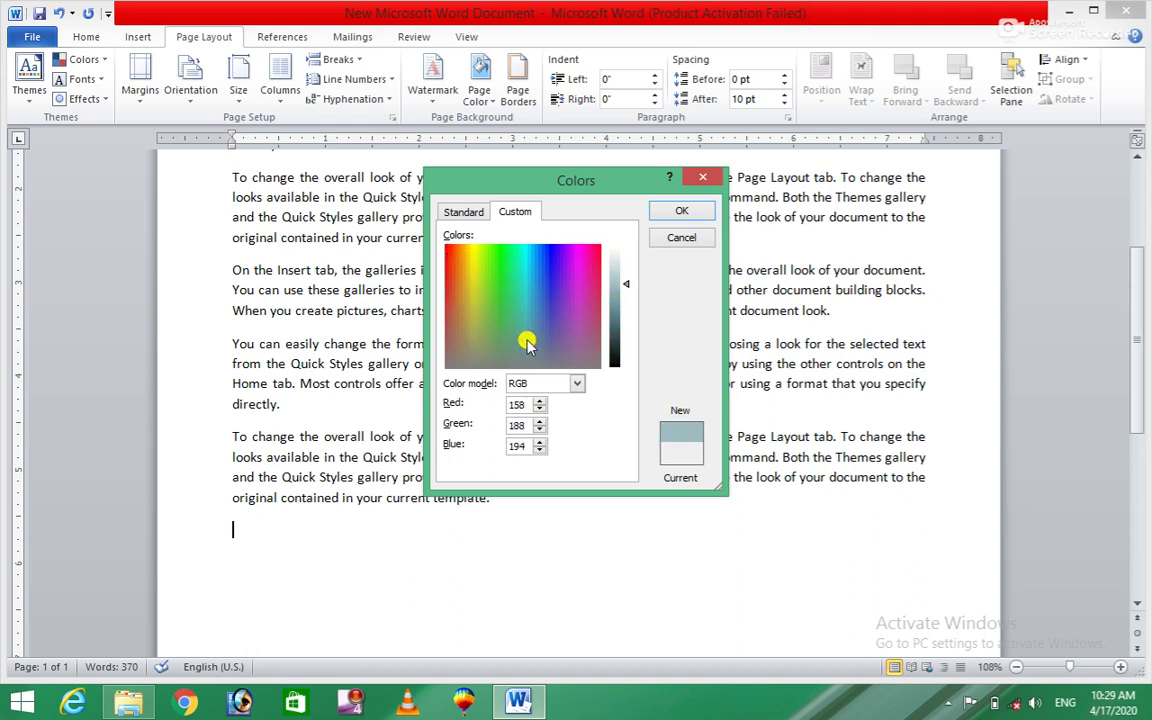
pyautogui.click(575, 293)
pyautogui.click(688, 211)
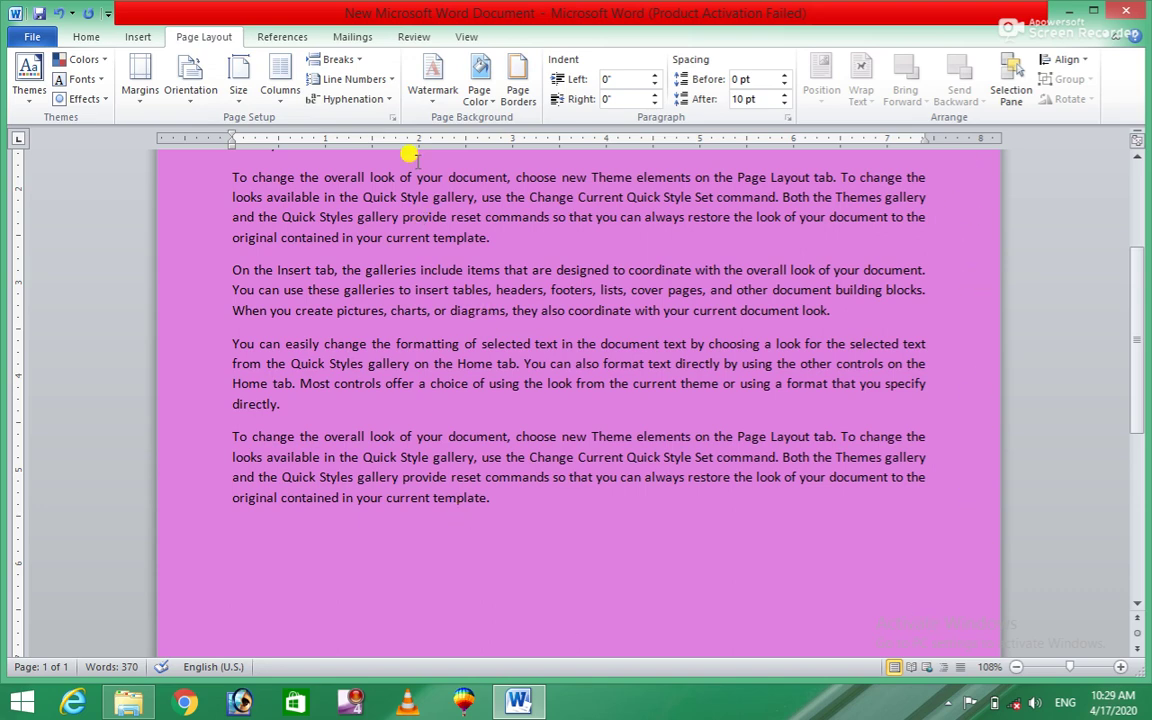
# Step: Give the whole page a 3 pt thick dashed box border
pyautogui.click(520, 92)
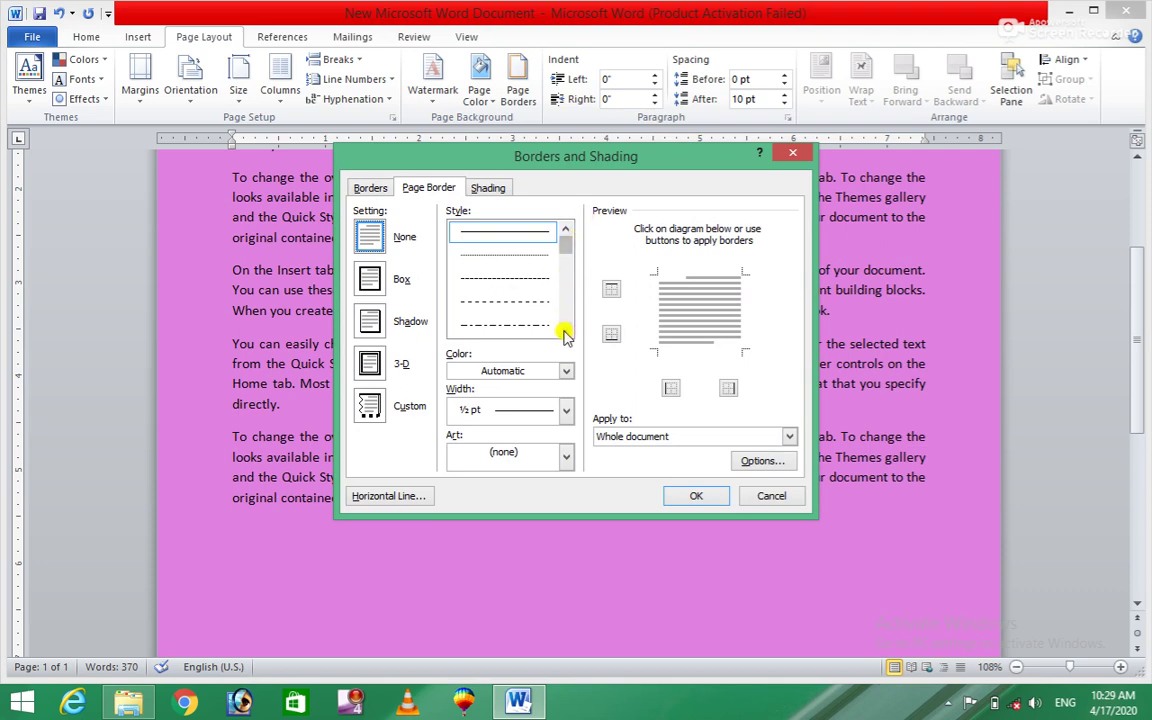
pyautogui.click(564, 331)
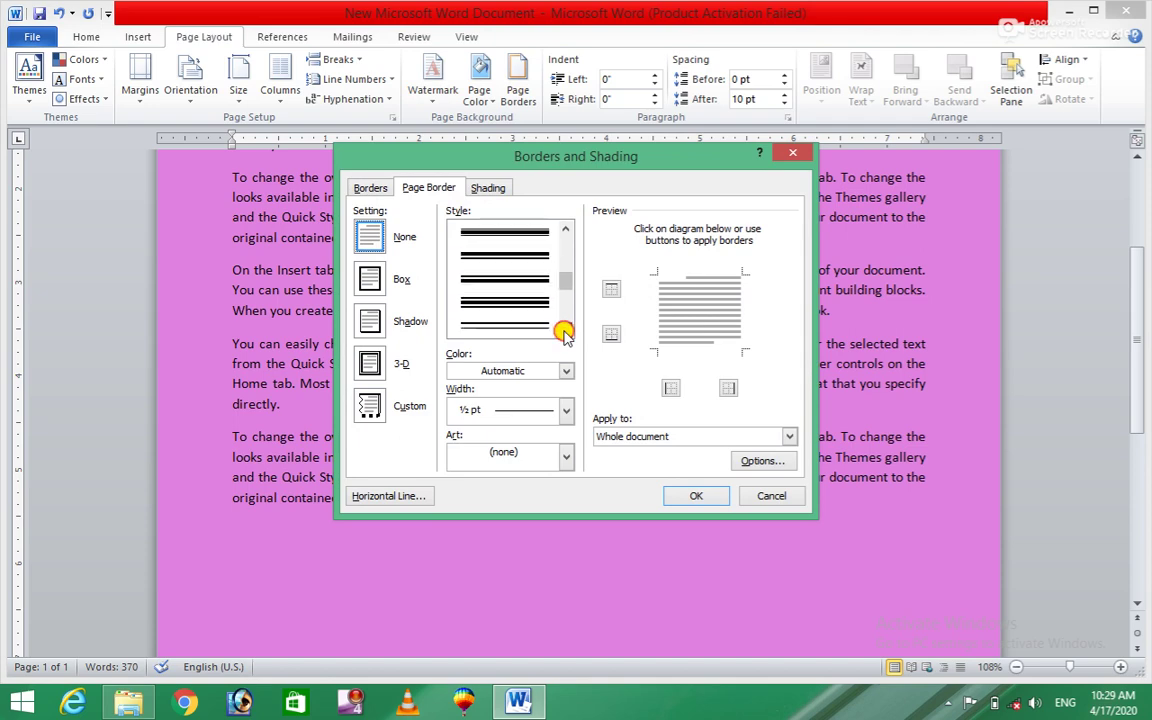
pyautogui.click(564, 333)
pyautogui.click(564, 333)
pyautogui.click(564, 333)
pyautogui.click(564, 333)
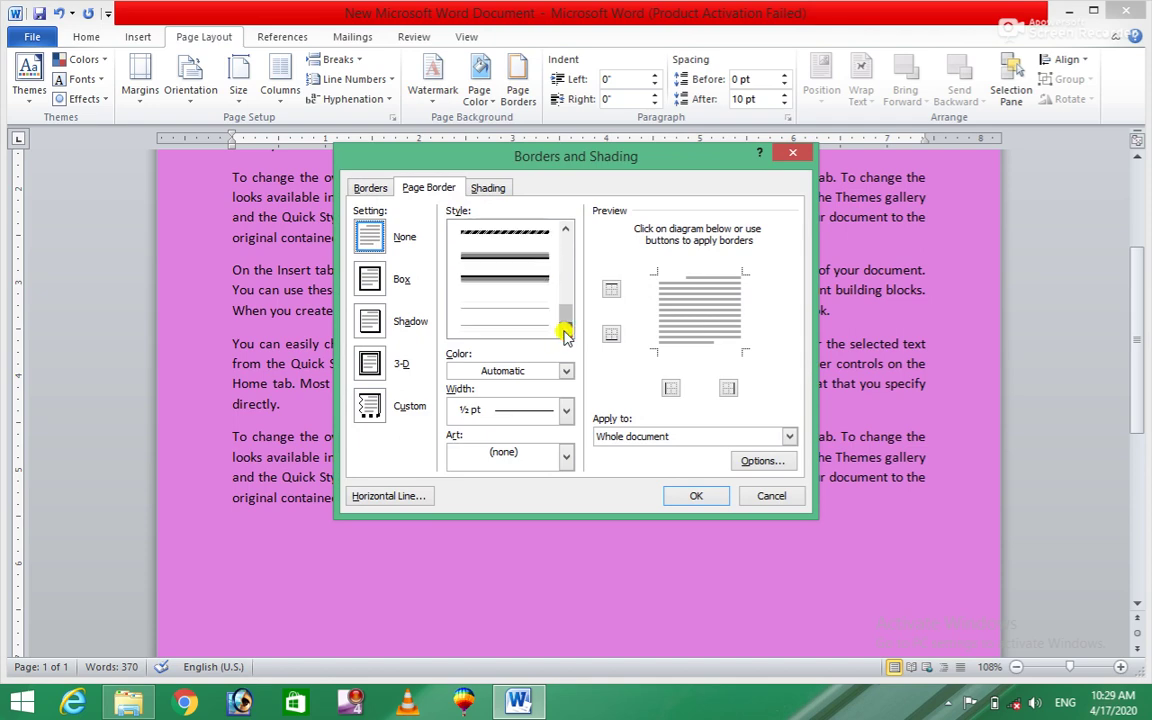
pyautogui.click(491, 228)
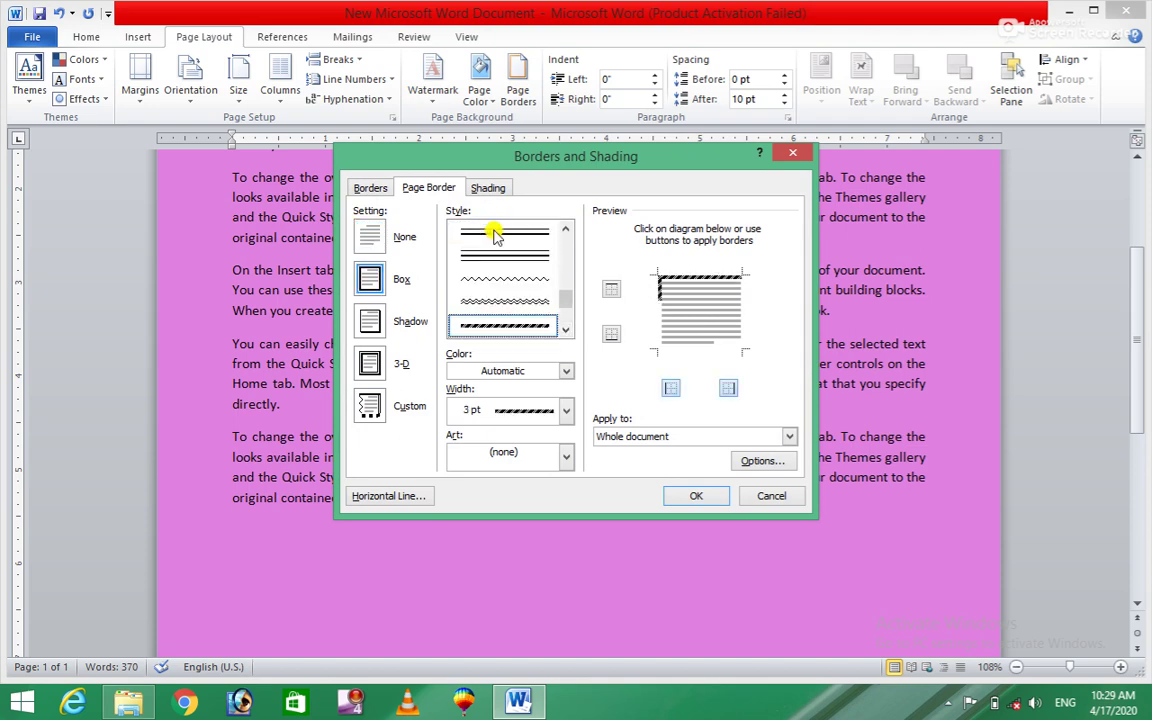
pyautogui.click(676, 496)
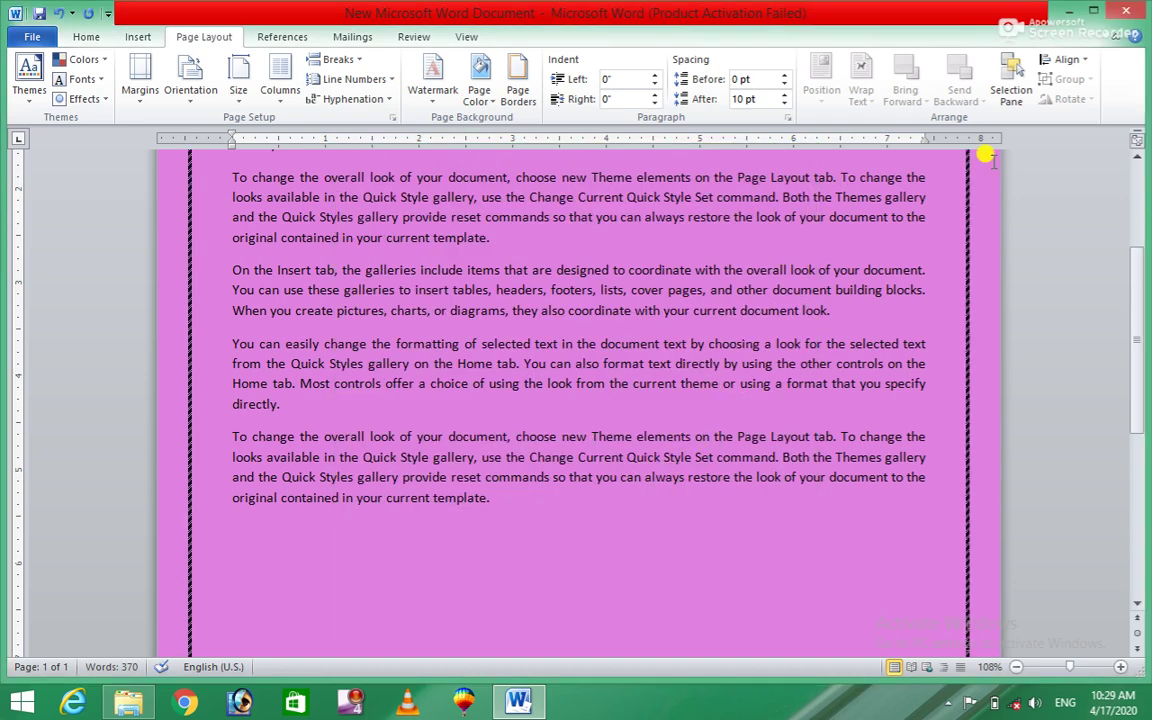
pyautogui.click(480, 98)
# Step: Try the Shadow, Box, 3-D and Custom page border settings and check the available widths
pyautogui.click(519, 95)
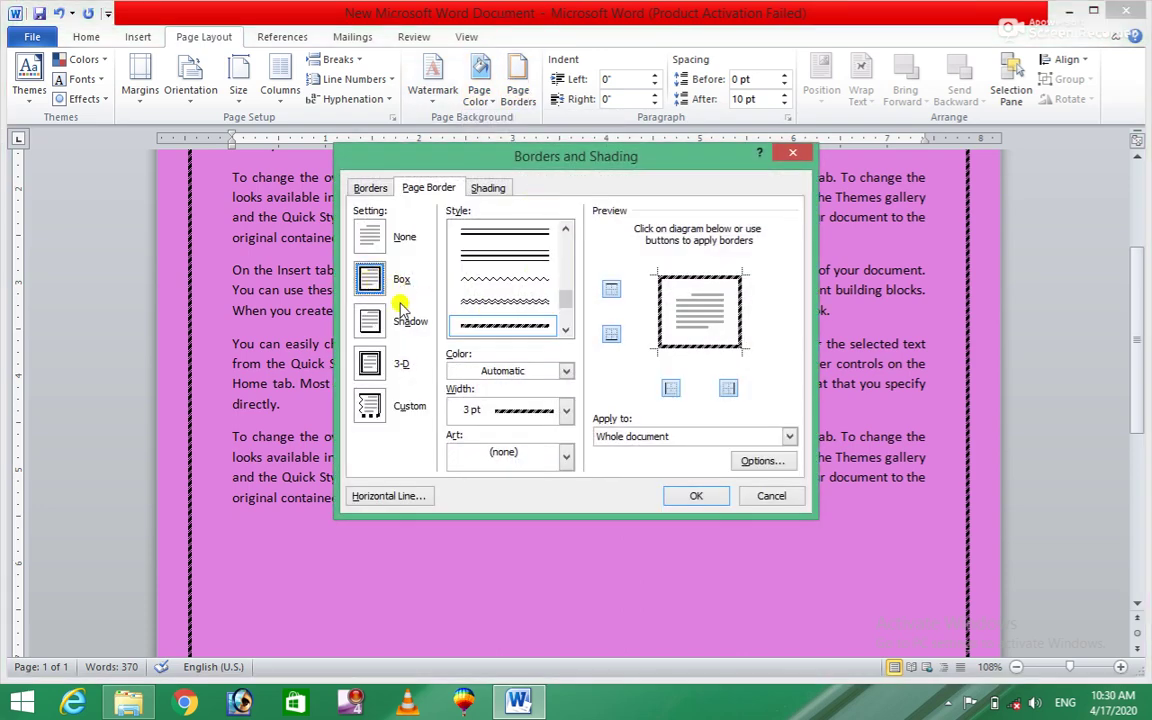
pyautogui.click(371, 330)
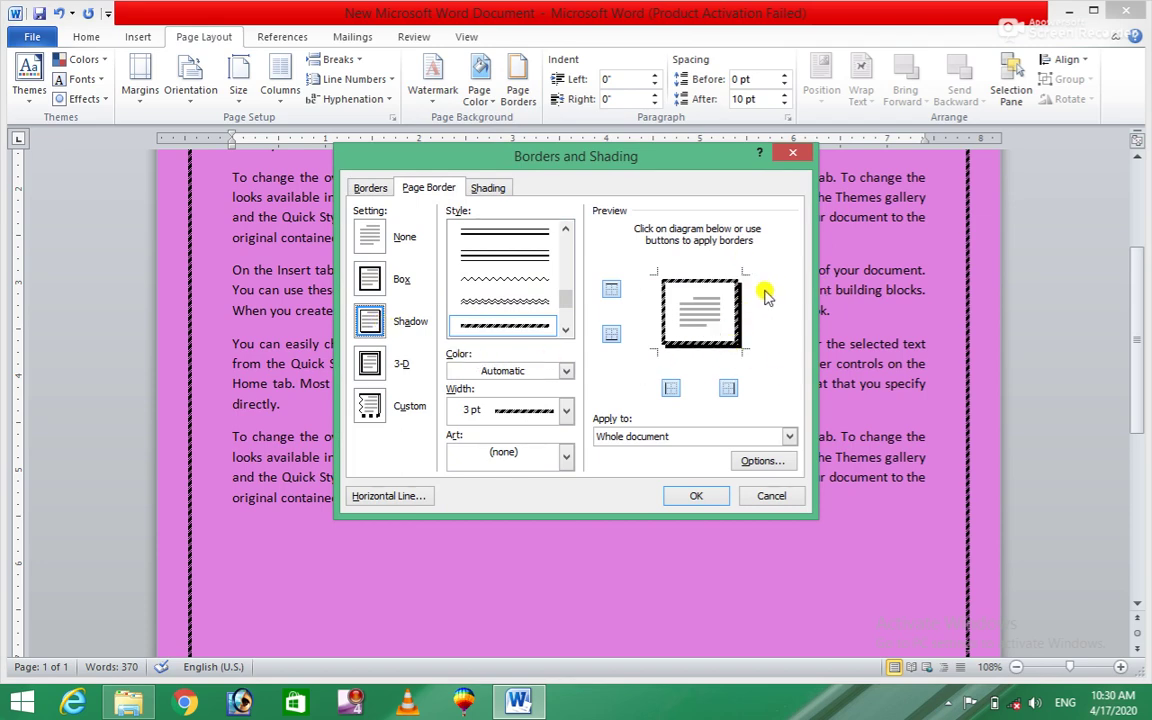
pyautogui.click(384, 283)
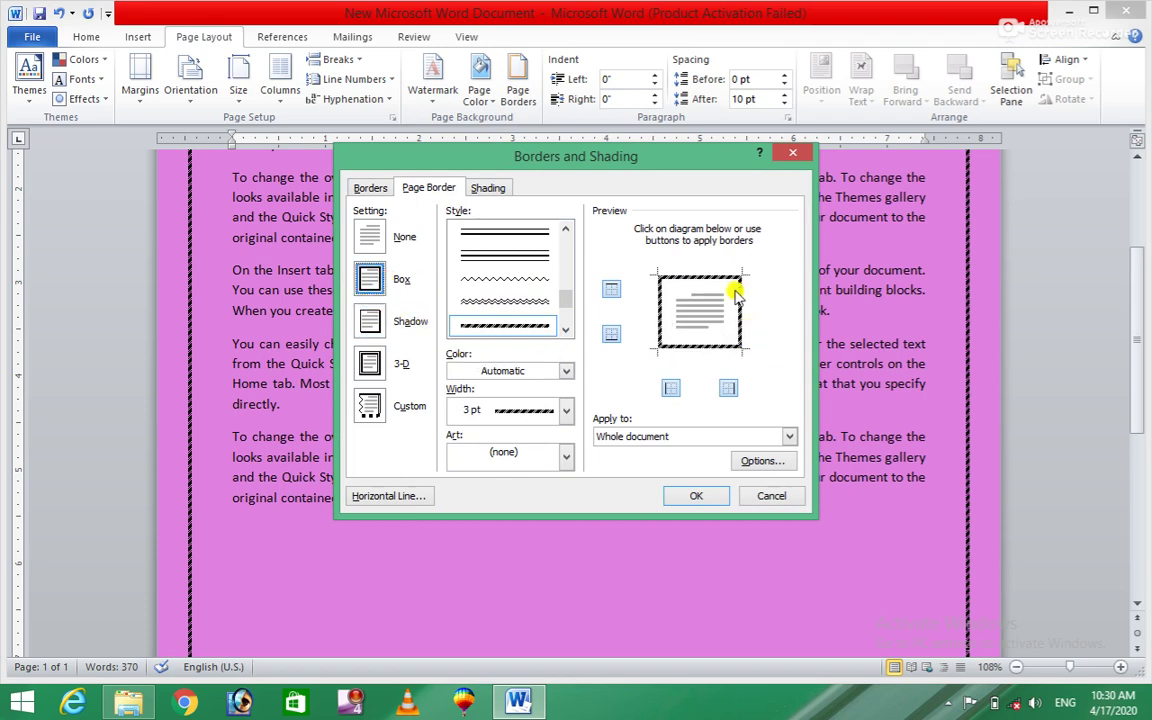
pyautogui.click(374, 369)
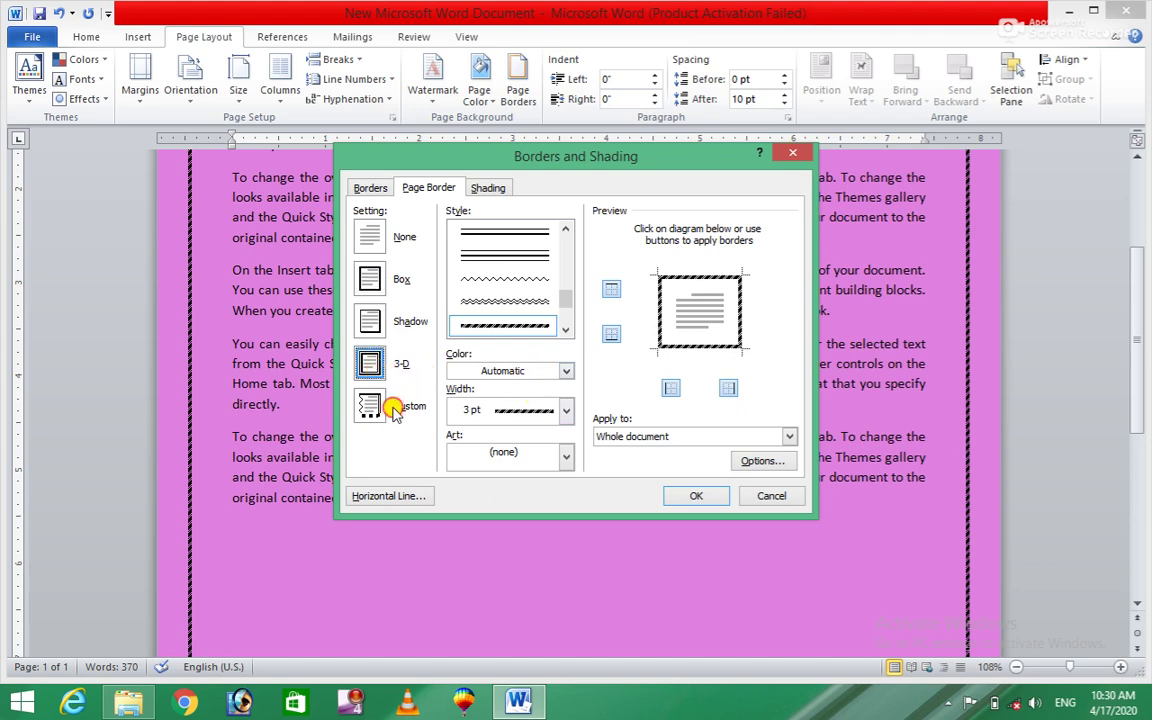
pyautogui.click(389, 413)
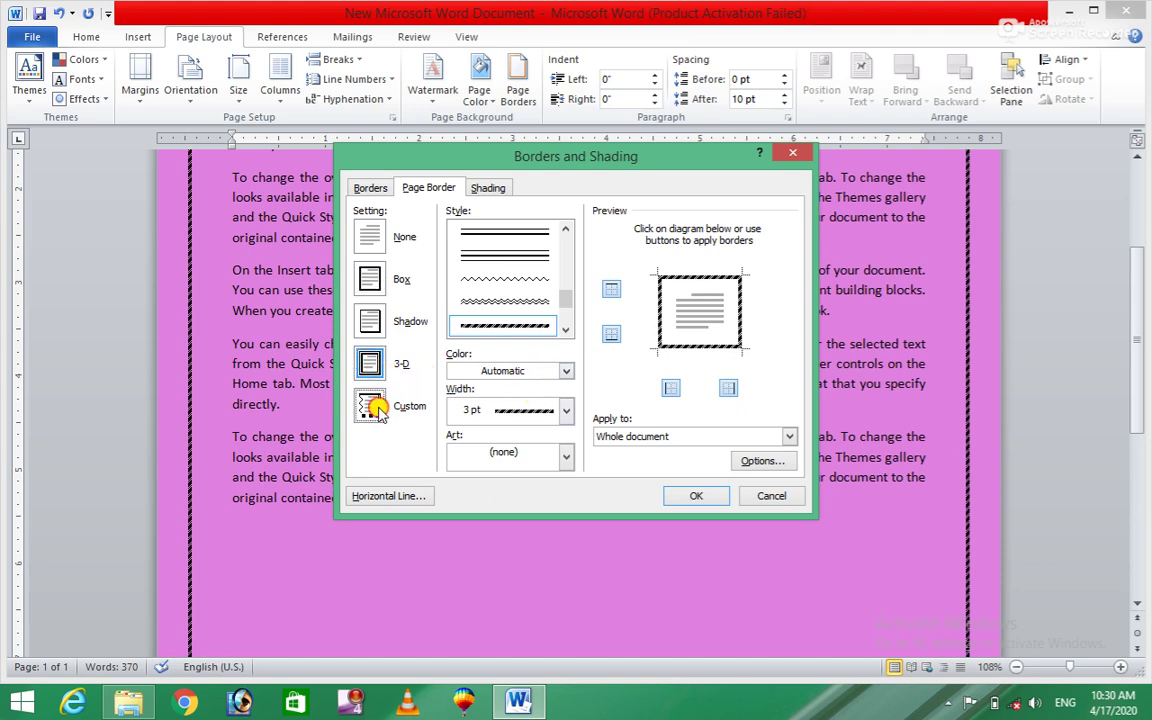
pyautogui.click(565, 412)
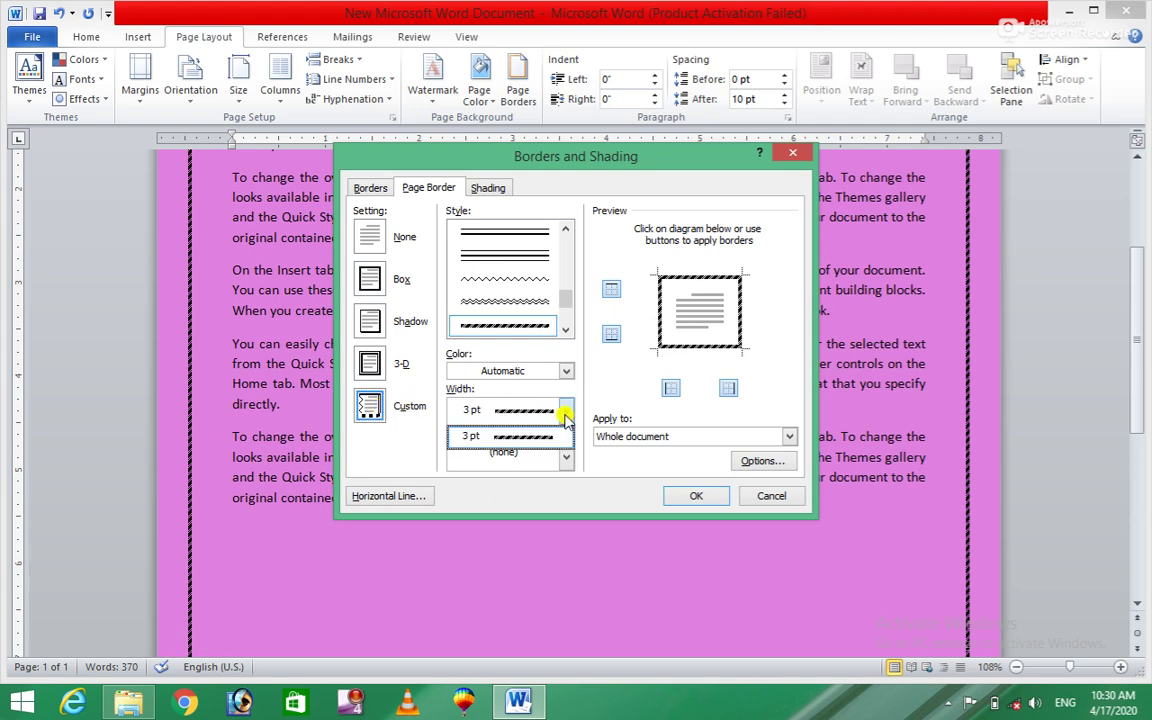
pyautogui.click(565, 412)
# Step: Replace the dashed line with a 20 pt balloon art page border
pyautogui.click(567, 459)
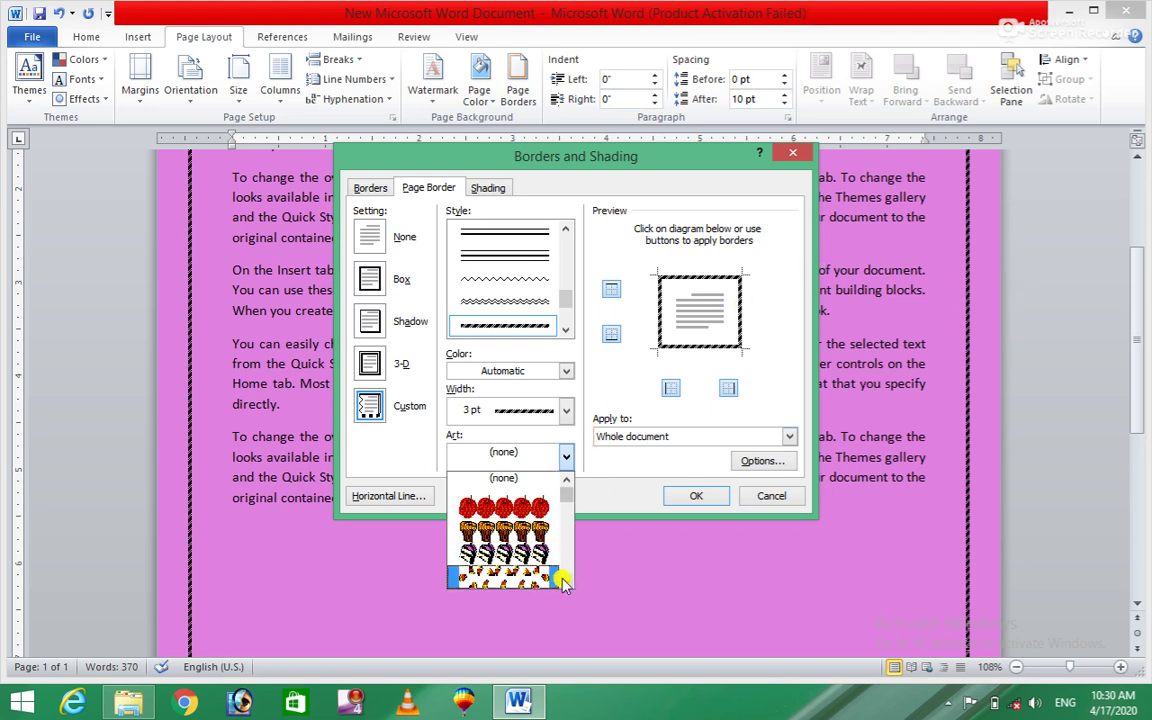
pyautogui.scroll(-1, 563, 582)
pyautogui.scroll(-1, 563, 582)
pyautogui.scroll(-1, 564, 583)
pyautogui.scroll(-1, 565, 585)
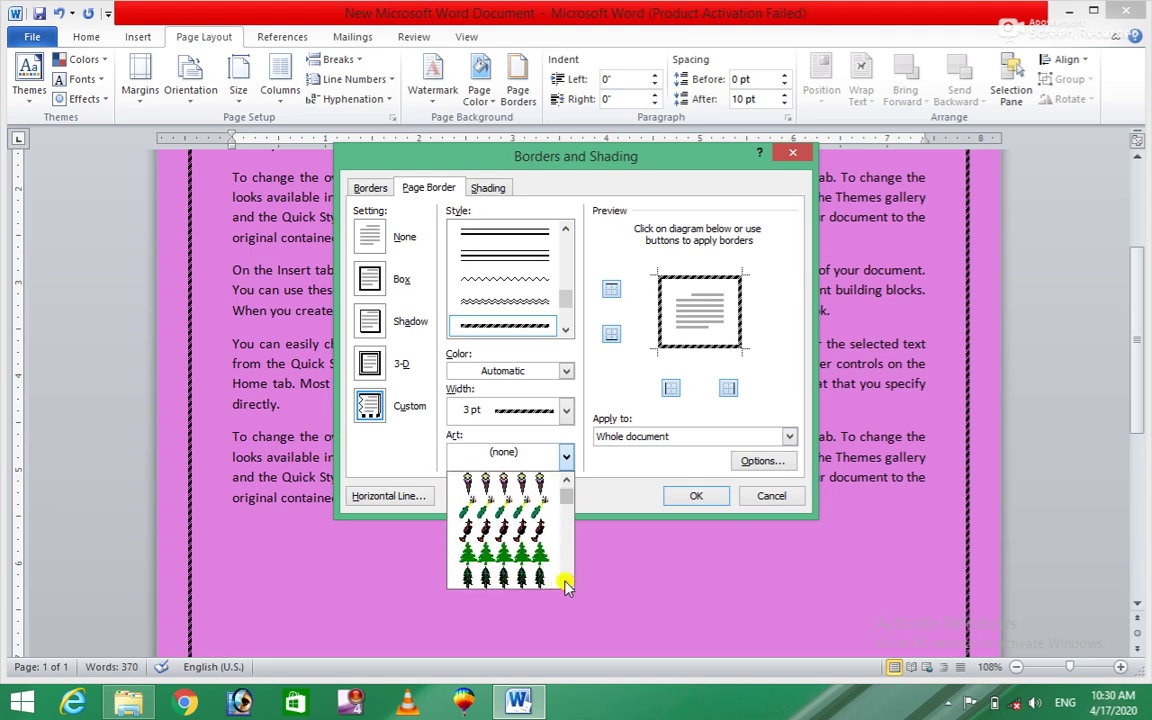
pyautogui.scroll(-1, 565, 585)
pyautogui.scroll(-1, 565, 585)
pyautogui.scroll(-1, 565, 585)
pyautogui.scroll(-1, 565, 585)
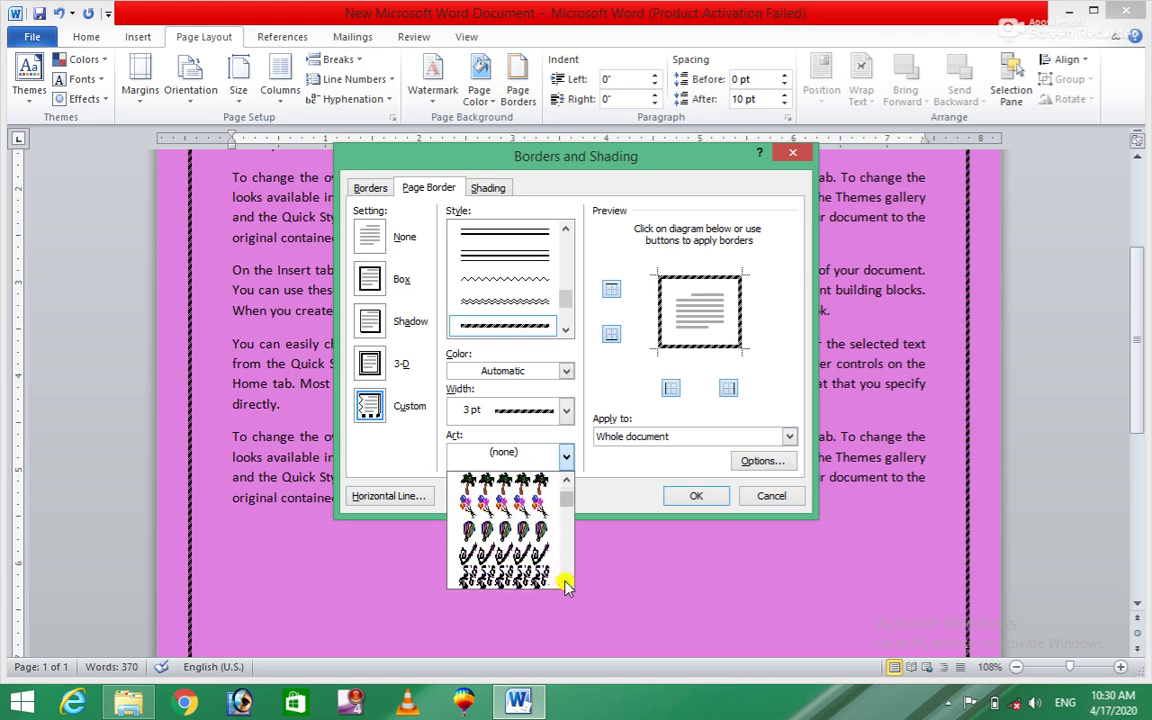
pyautogui.click(478, 506)
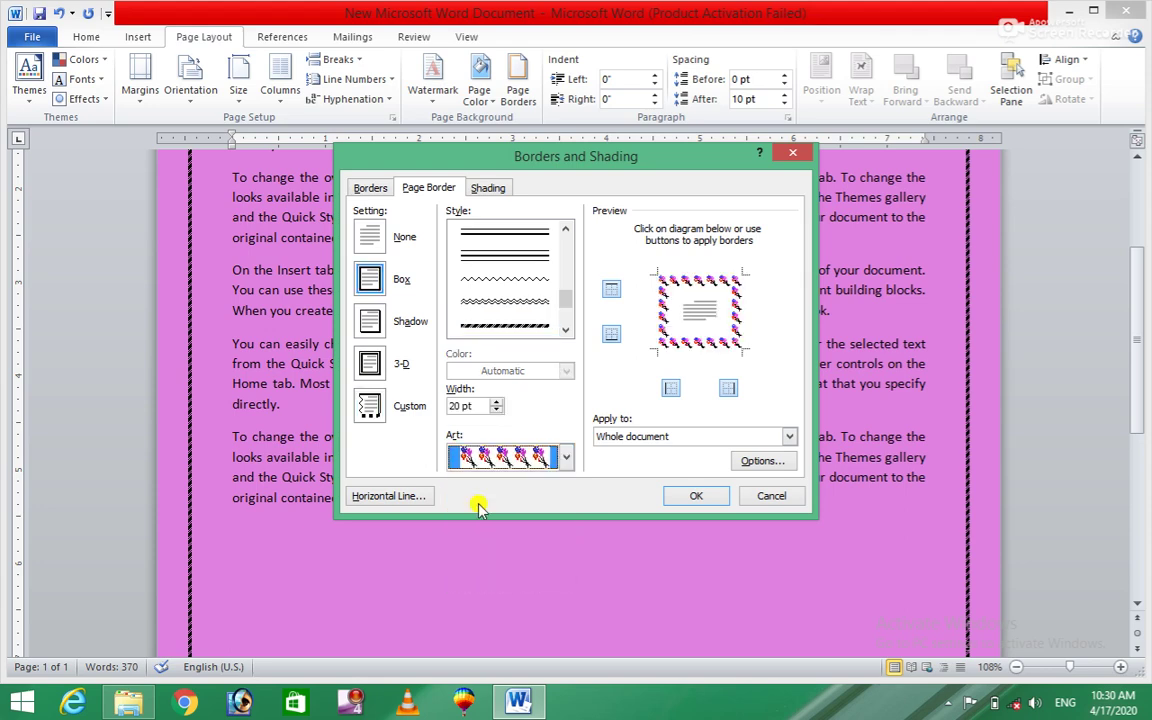
pyautogui.click(670, 495)
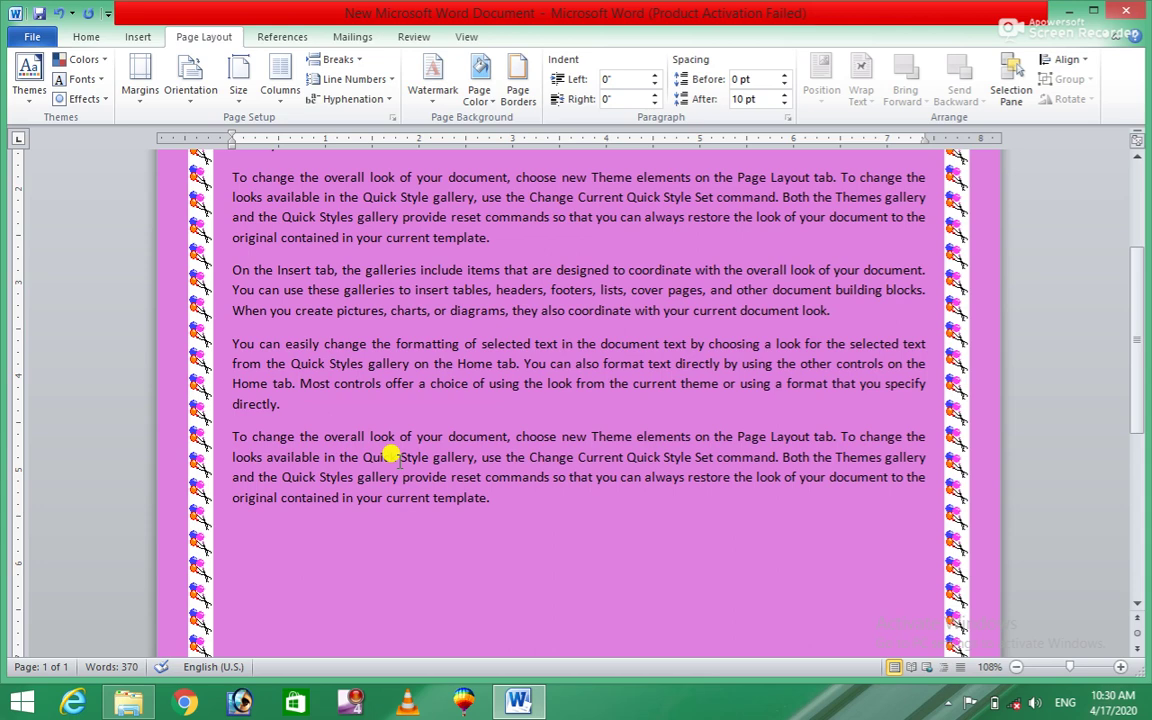
# Step: Swap the balloon border for the dashed scissors cut-here art border
pyautogui.click(522, 88)
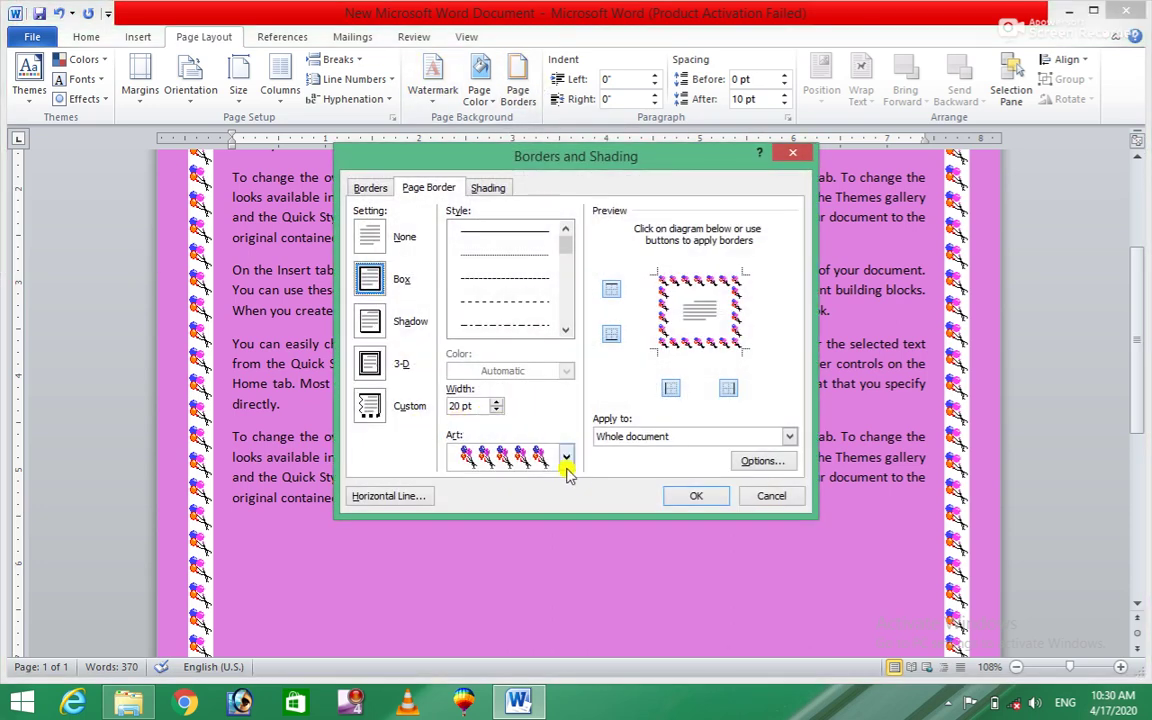
pyautogui.click(567, 458)
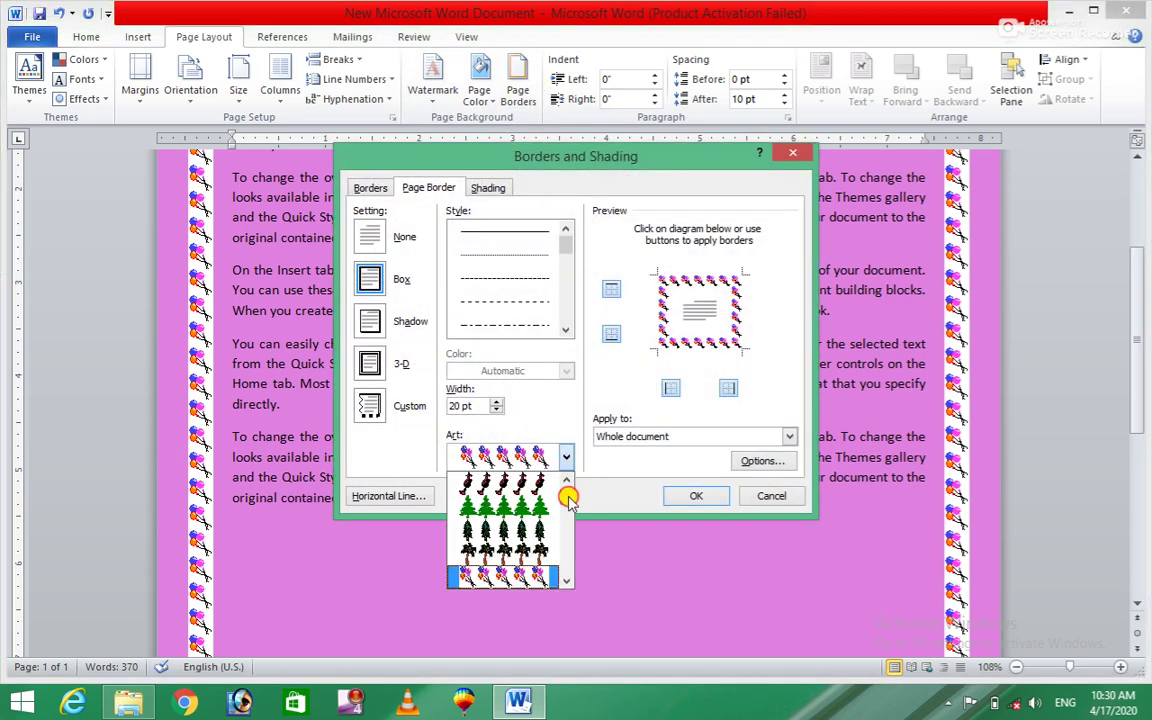
pyautogui.moveTo(567, 497); pyautogui.dragTo(566, 567)
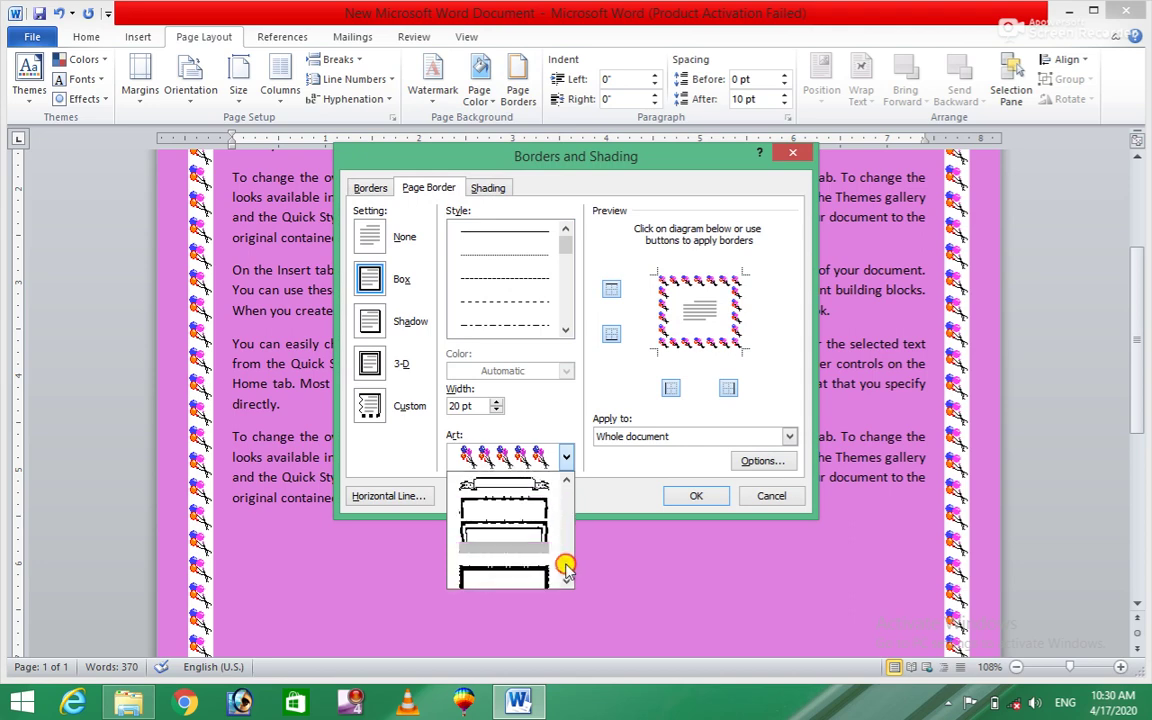
pyautogui.click(566, 567)
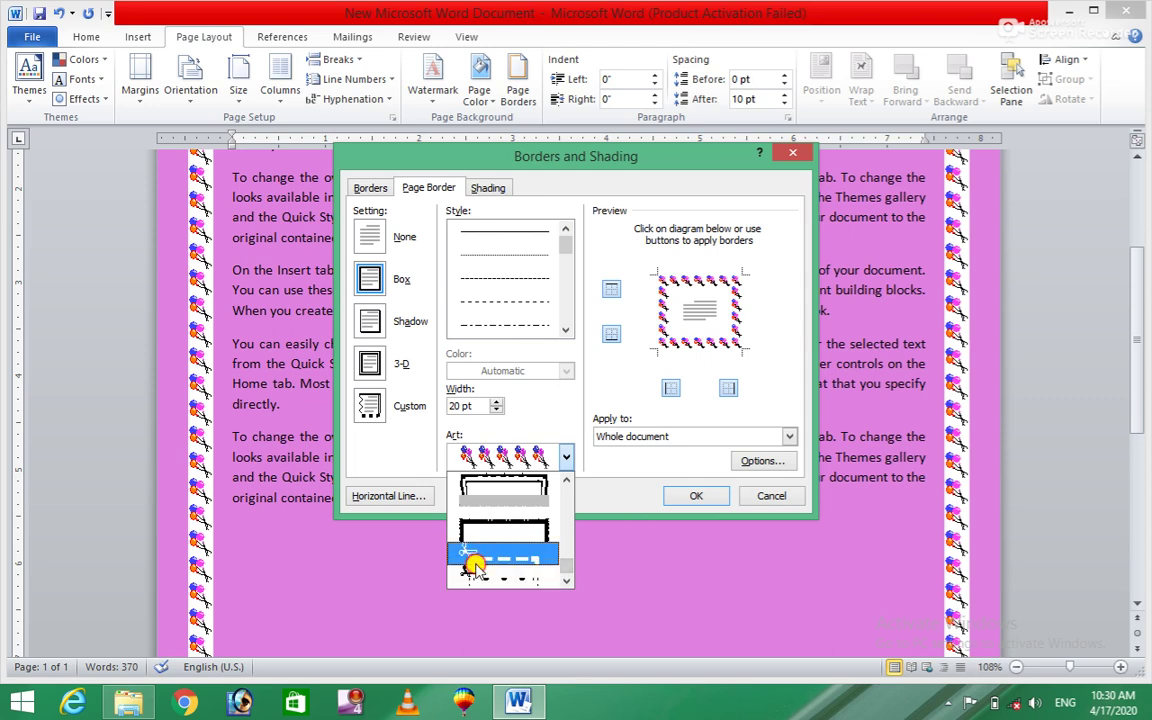
pyautogui.click(468, 548)
pyautogui.click(694, 496)
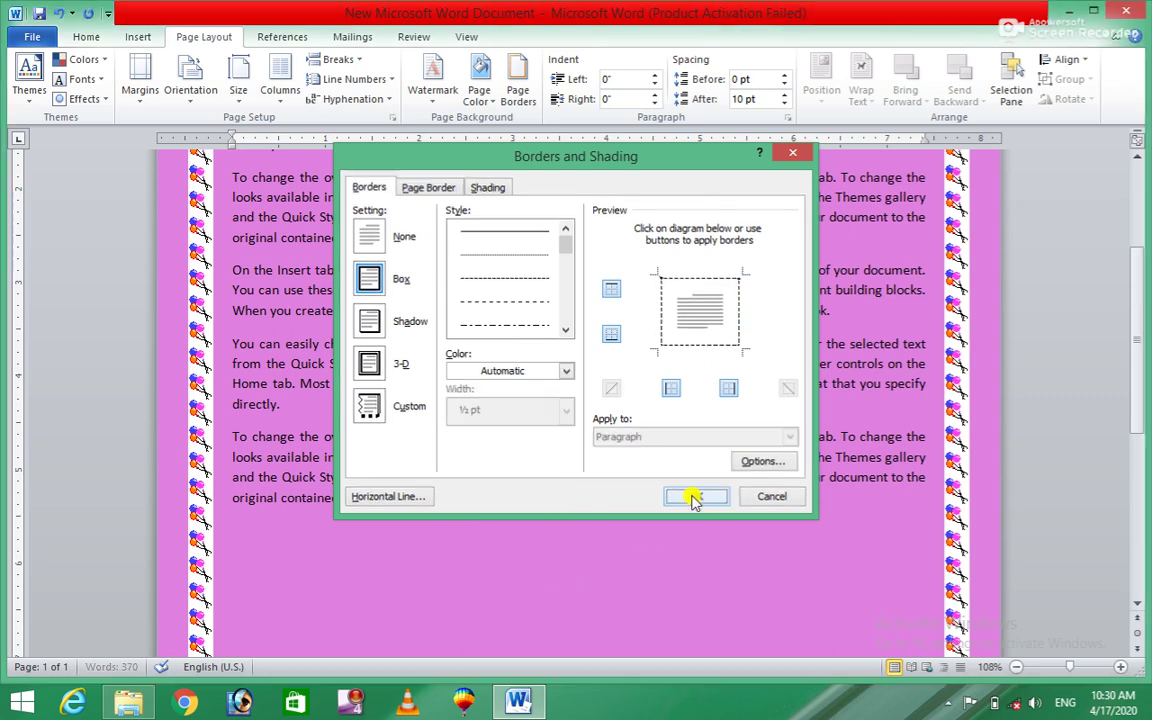
pyautogui.moveTo(1141, 405); pyautogui.dragTo(1141, 311)
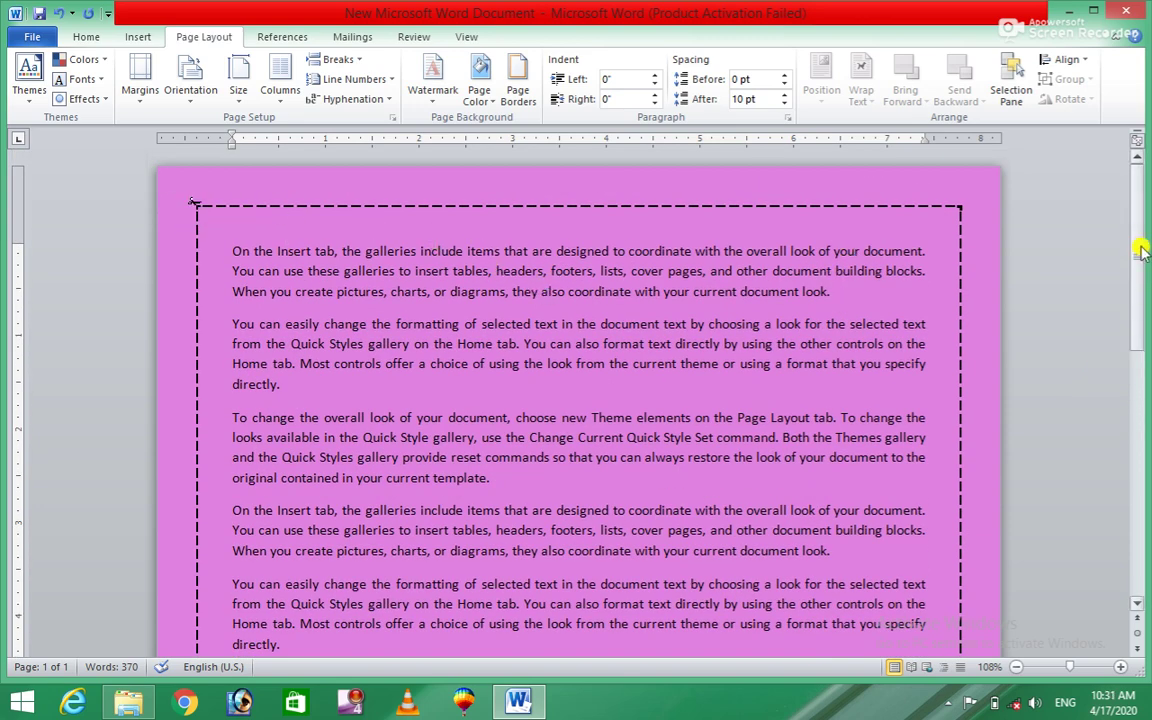
# Step: Try a 3-D page border setting with the thick dashed line style
pyautogui.moveTo(1141, 250)
pyautogui.mouseDown()
pyautogui.moveTo(1143, 374)
pyautogui.moveTo(1031, 190)
pyautogui.mouseUp()
pyautogui.click(520, 88)
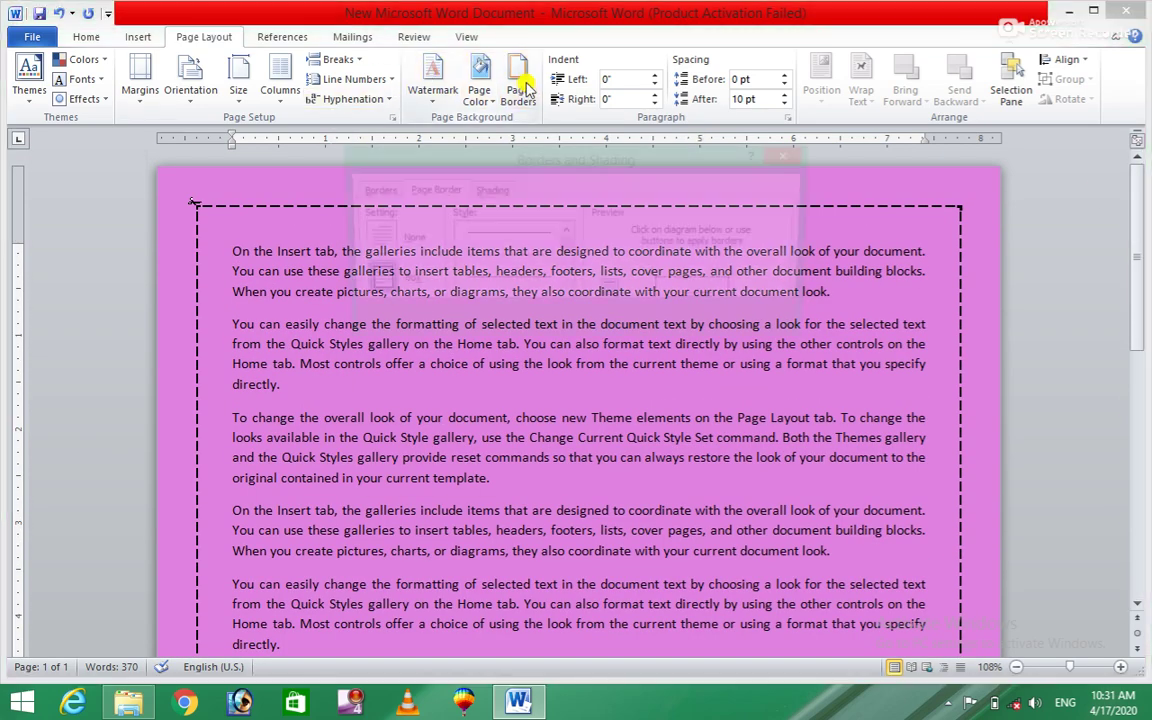
pyautogui.click(368, 364)
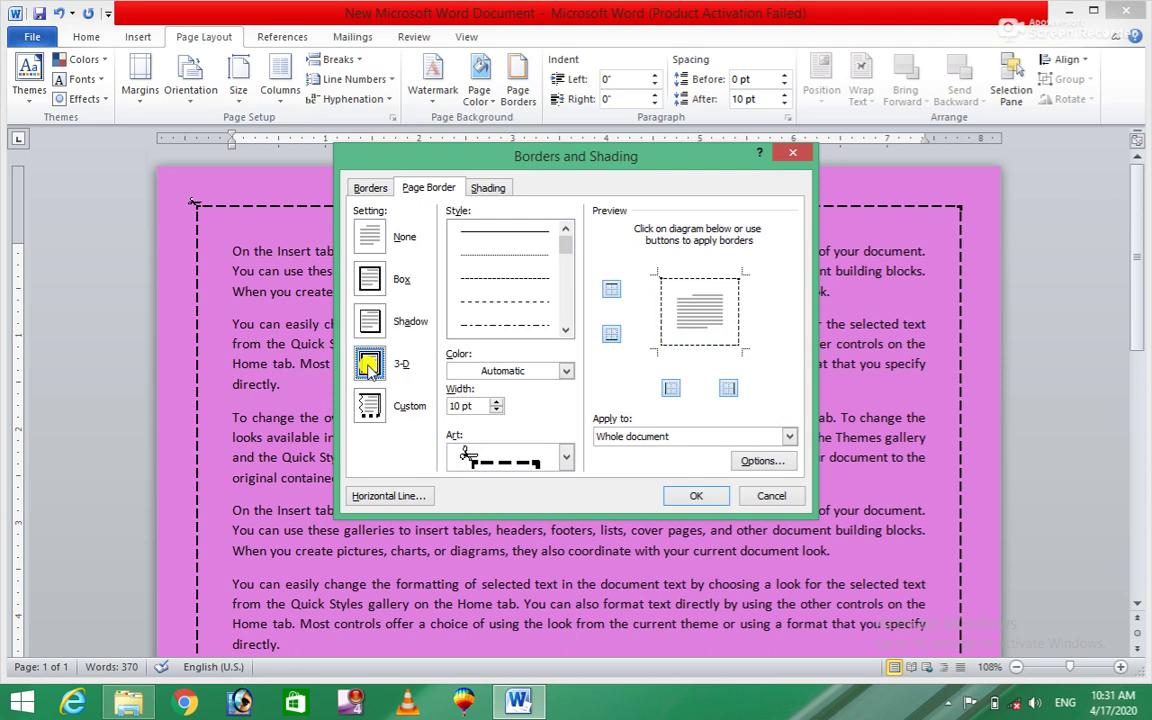
pyautogui.click(566, 330)
pyautogui.click(566, 330)
pyautogui.click(566, 330)
pyautogui.click(566, 330)
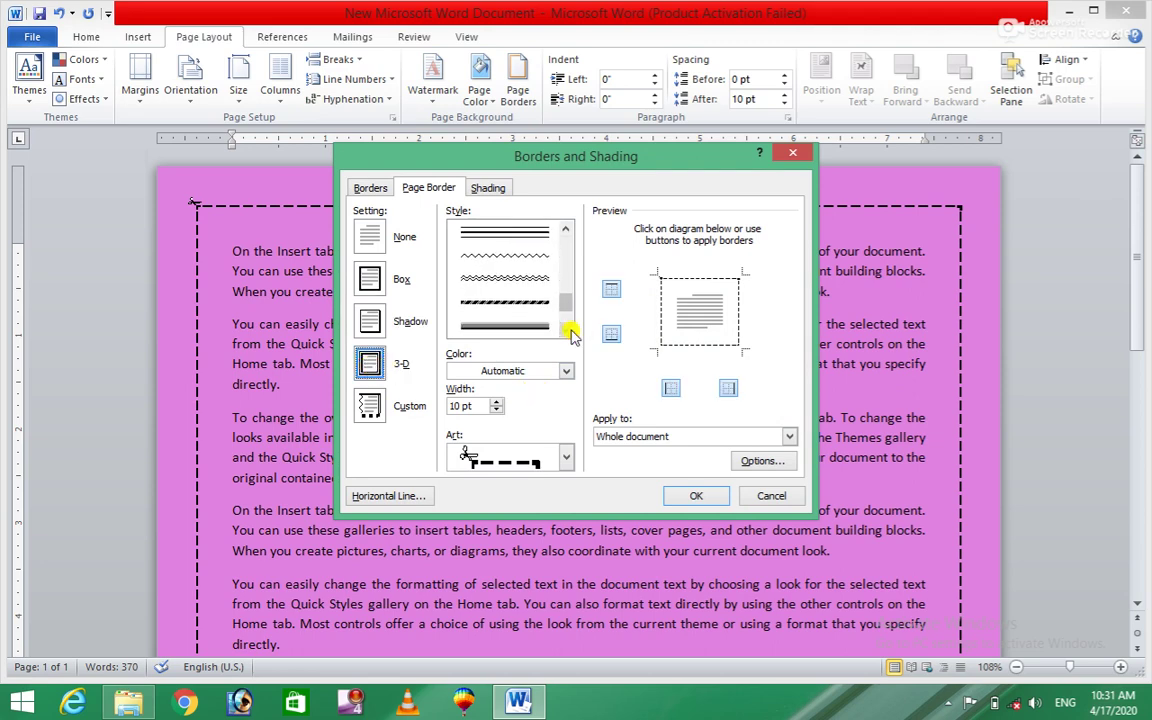
pyautogui.click(503, 300)
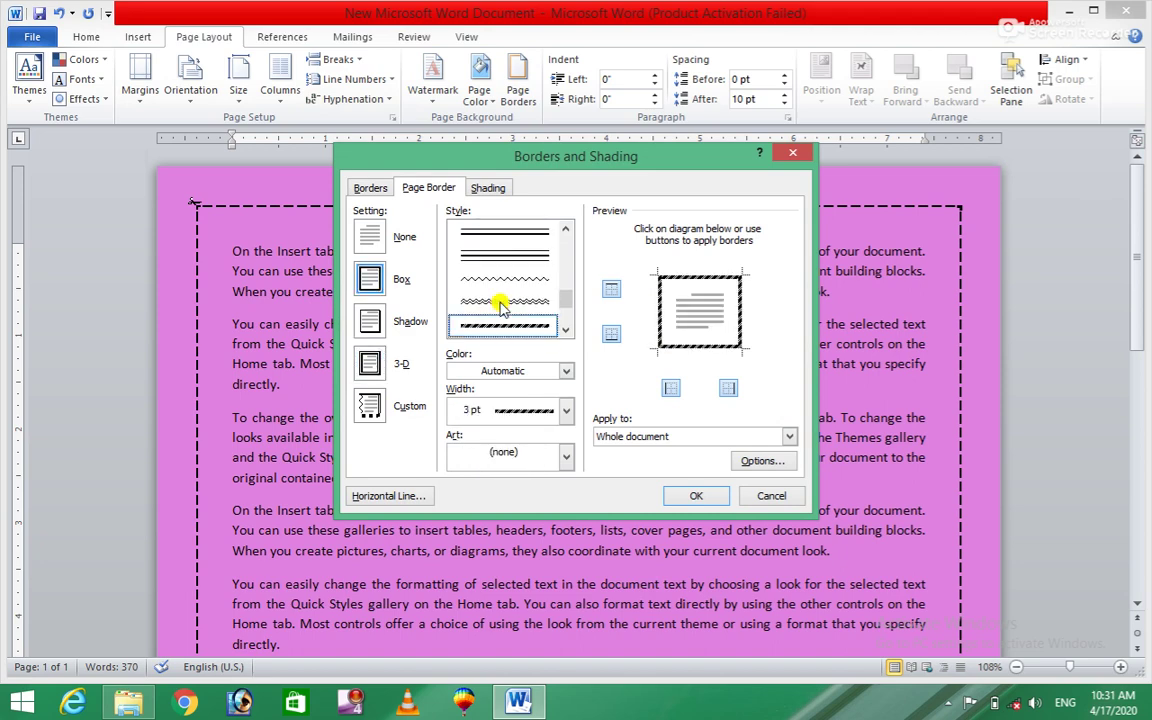
# Step: Frame the page with the 31 pt red apple art border instead
pyautogui.click(565, 456)
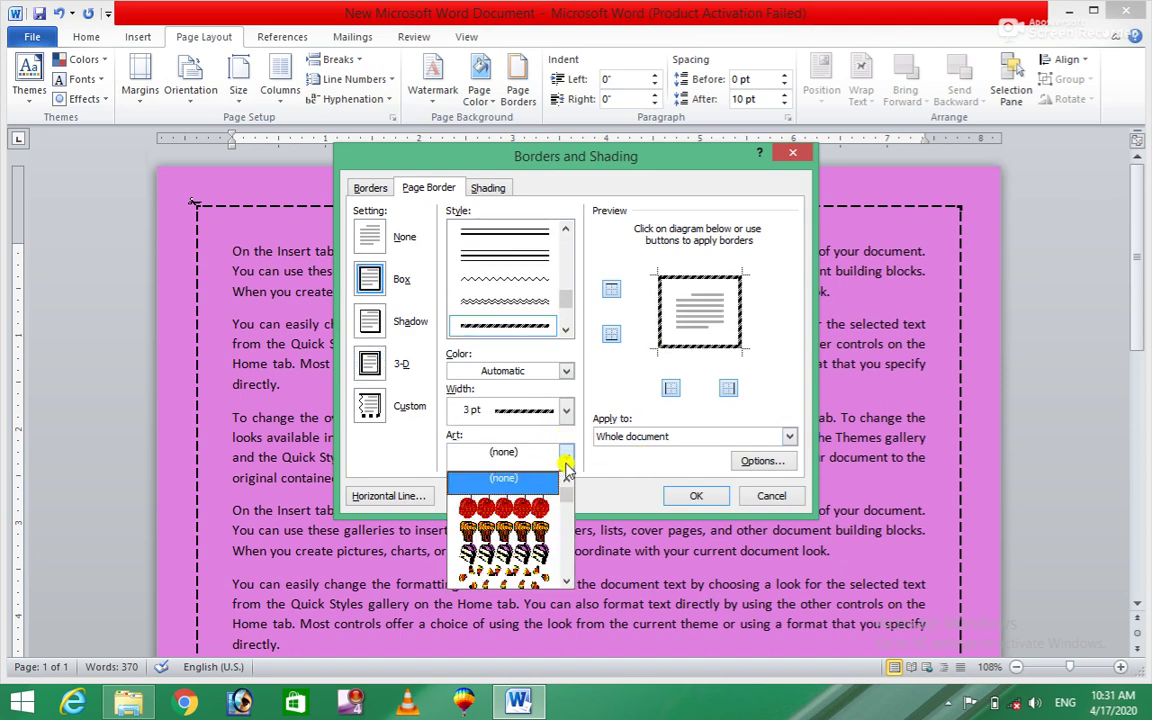
pyautogui.click(510, 508)
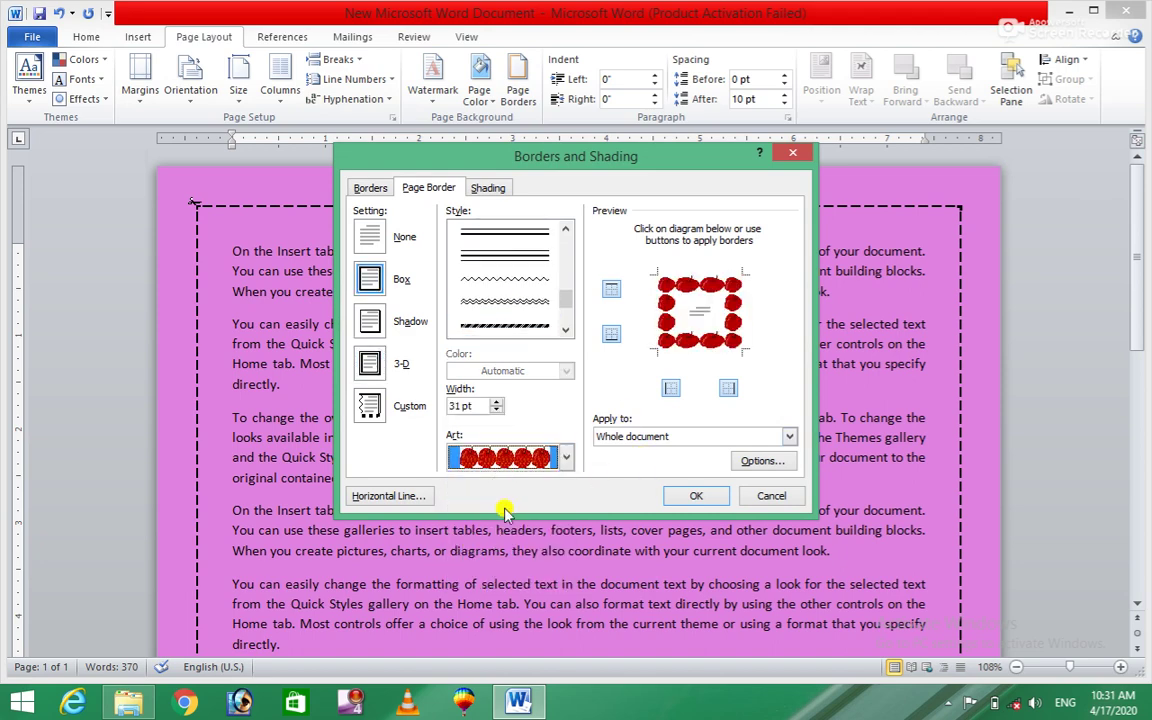
pyautogui.click(697, 495)
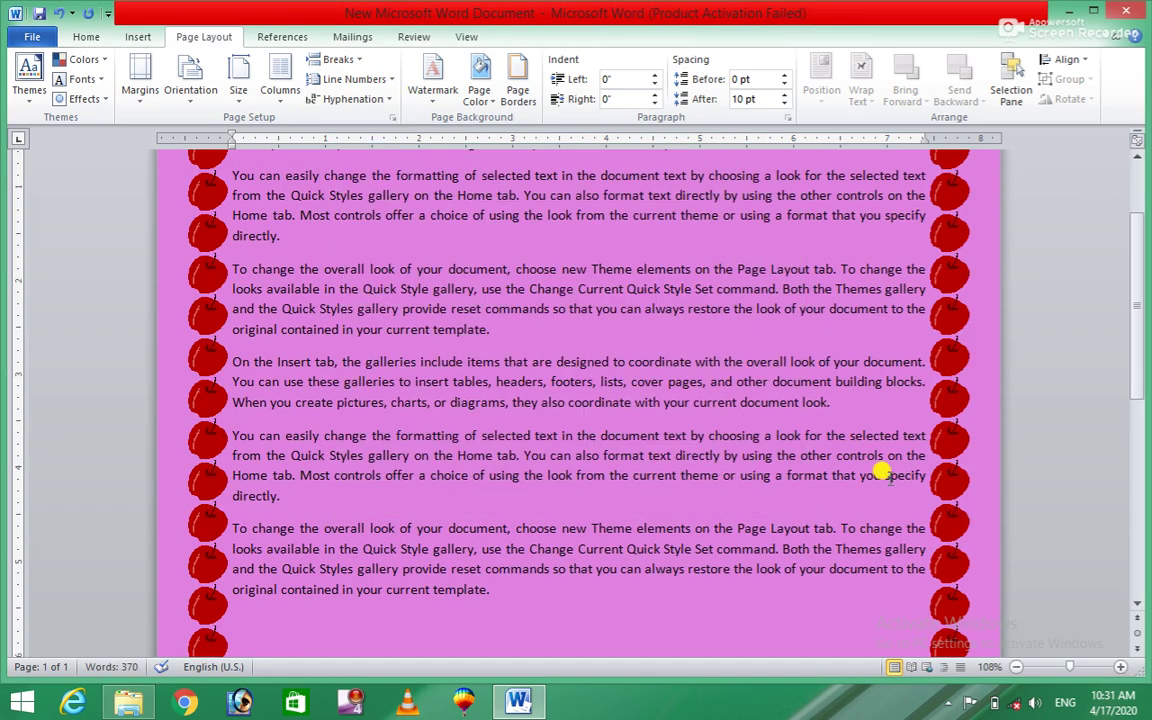
pyautogui.moveTo(1134, 368); pyautogui.dragTo(1140, 560)
# Step: Replace the red apples with a Custom 20 pt green vine art page border
pyautogui.scroll(5, 700, 300)
pyautogui.scroll(5, 700, 300)
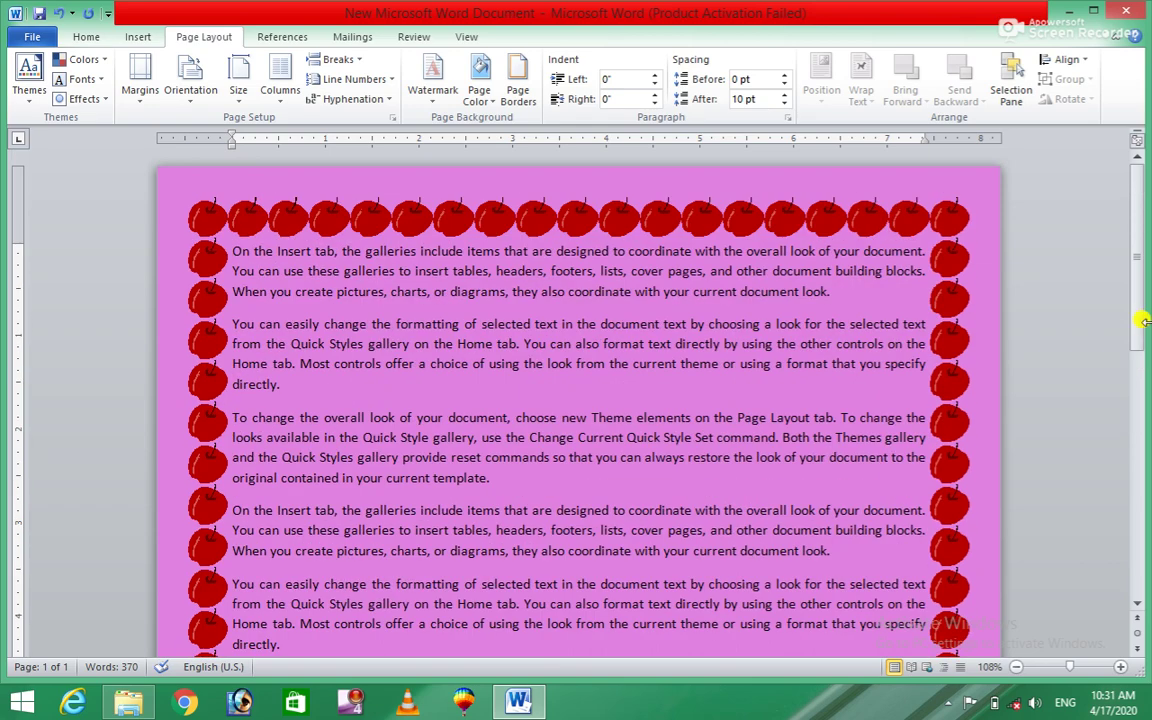
pyautogui.scroll(1, 700, 240)
pyautogui.click(518, 90)
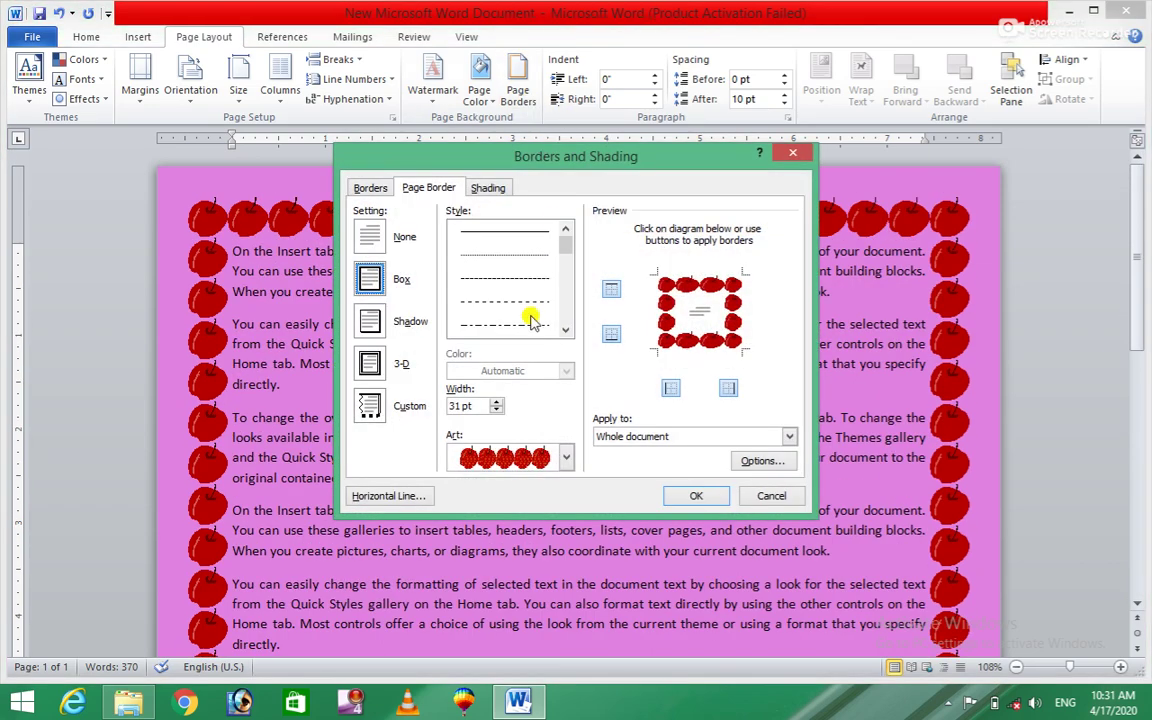
pyautogui.click(369, 405)
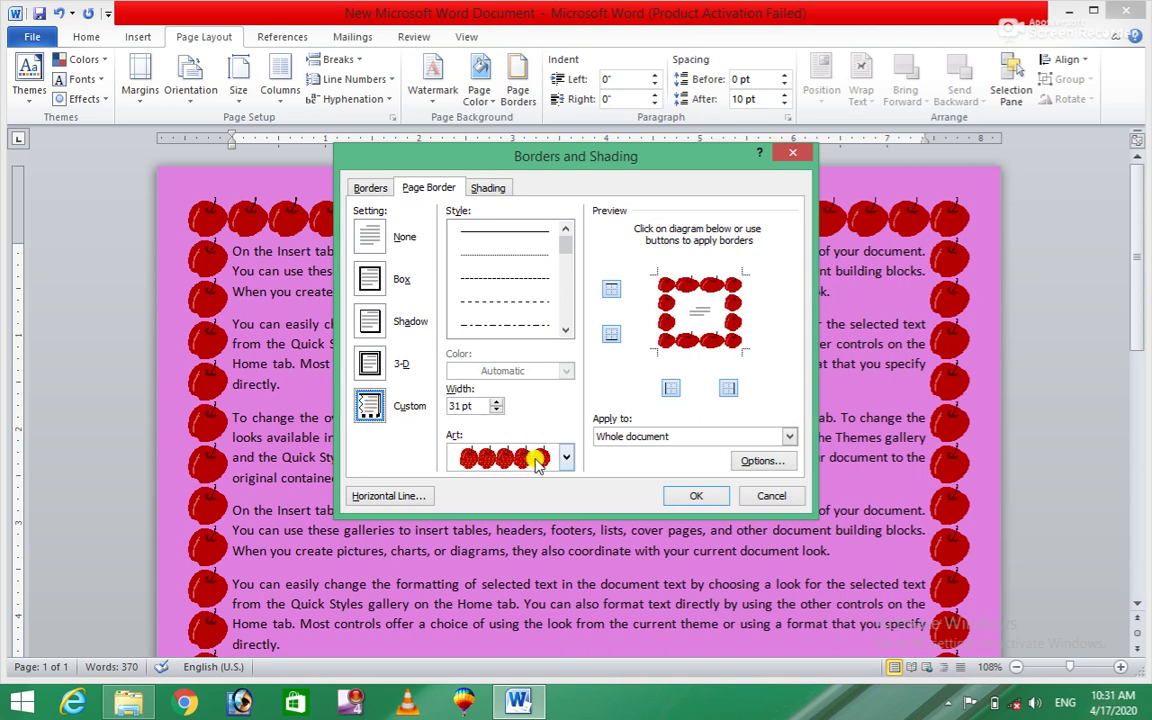
pyautogui.click(566, 459)
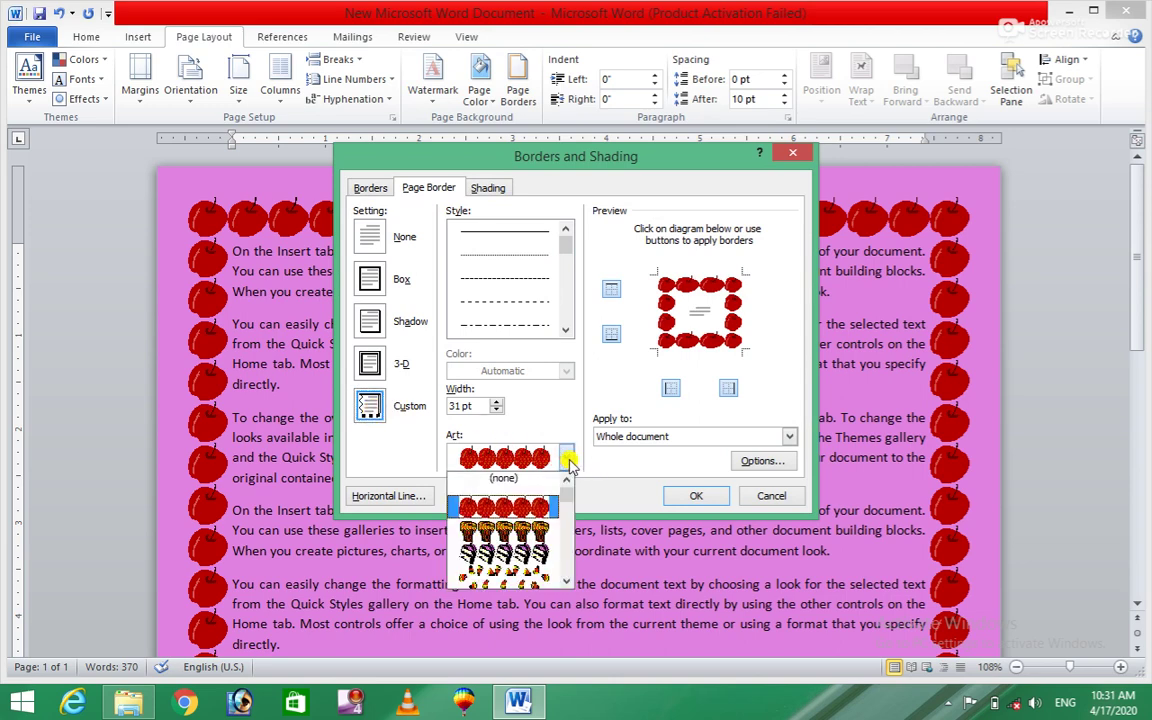
pyautogui.scroll(-2, 566, 500)
pyautogui.scroll(-2, 567, 502)
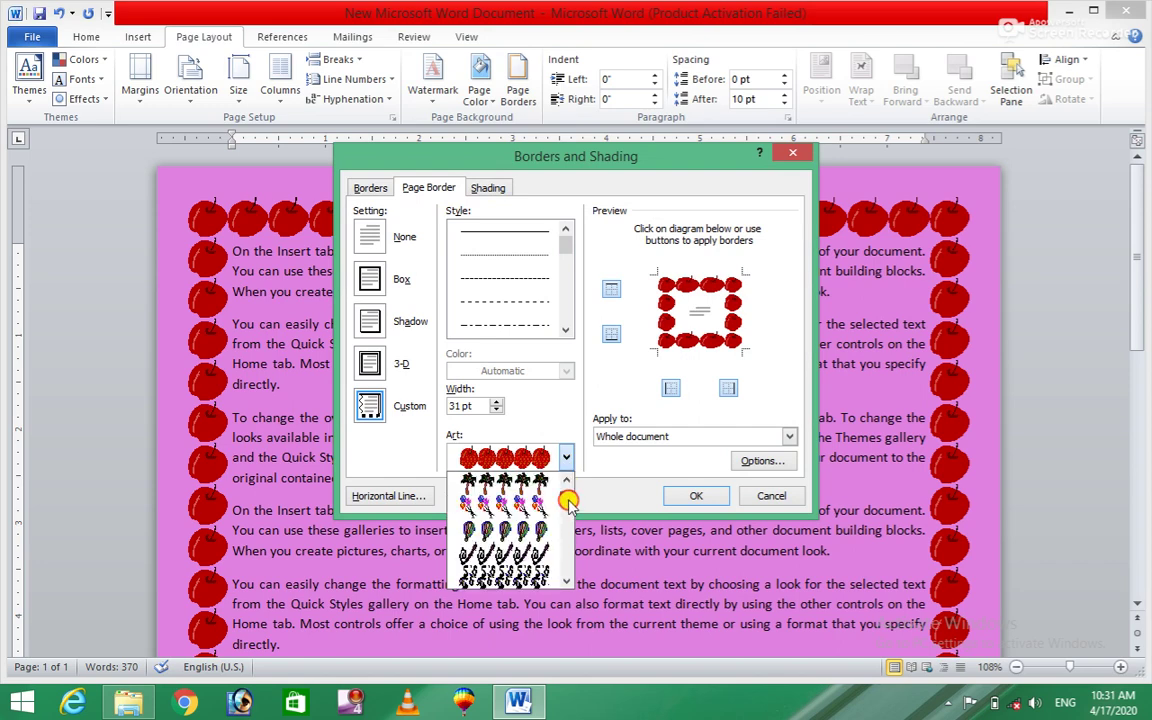
pyautogui.scroll(-2, 568, 505)
pyautogui.scroll(-2, 570, 508)
pyautogui.scroll(-2, 570, 508)
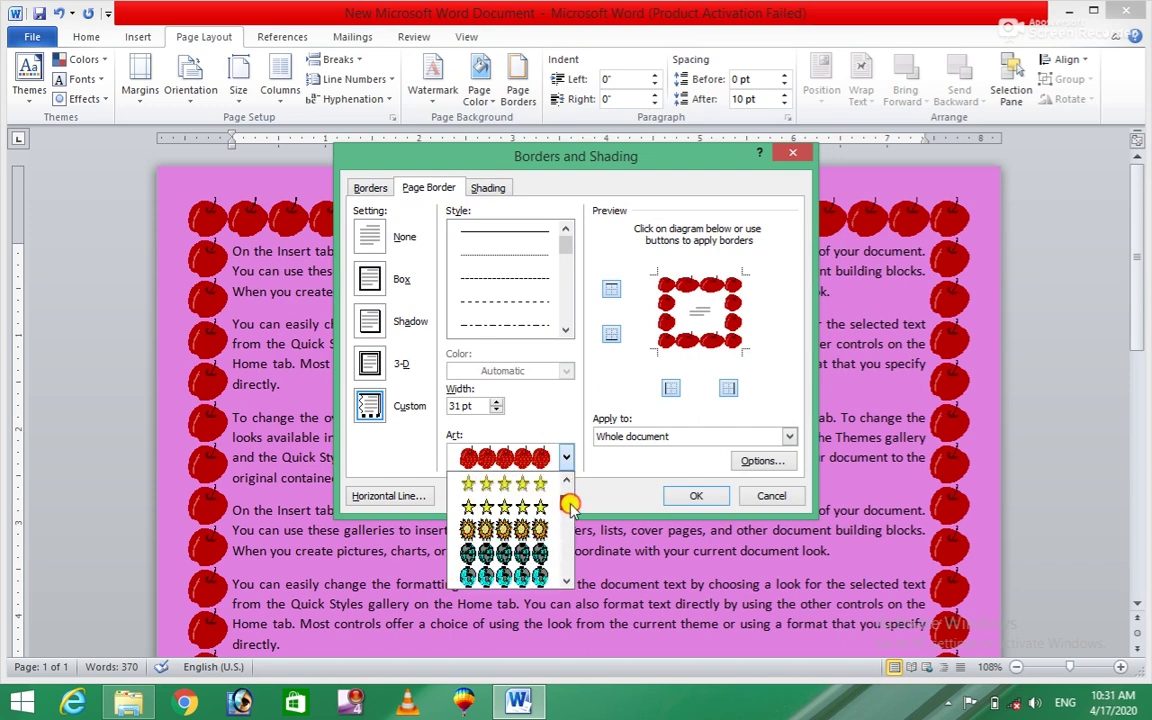
pyautogui.scroll(-2, 570, 508)
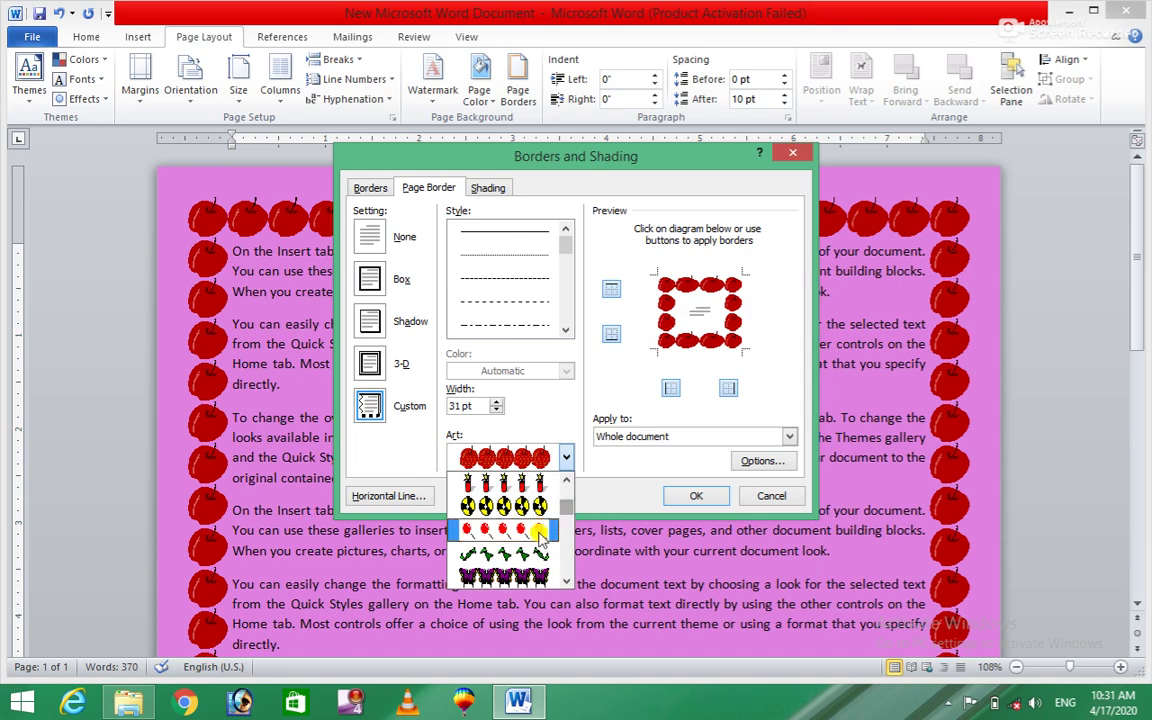
pyautogui.click(497, 553)
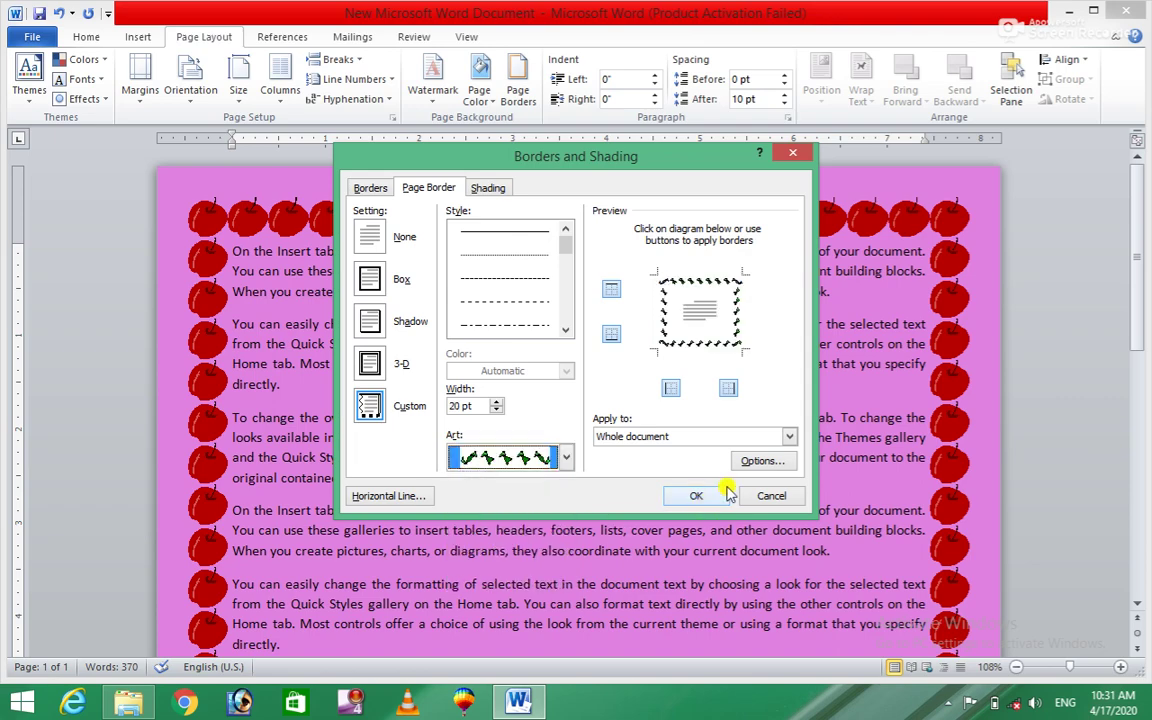
pyautogui.click(692, 492)
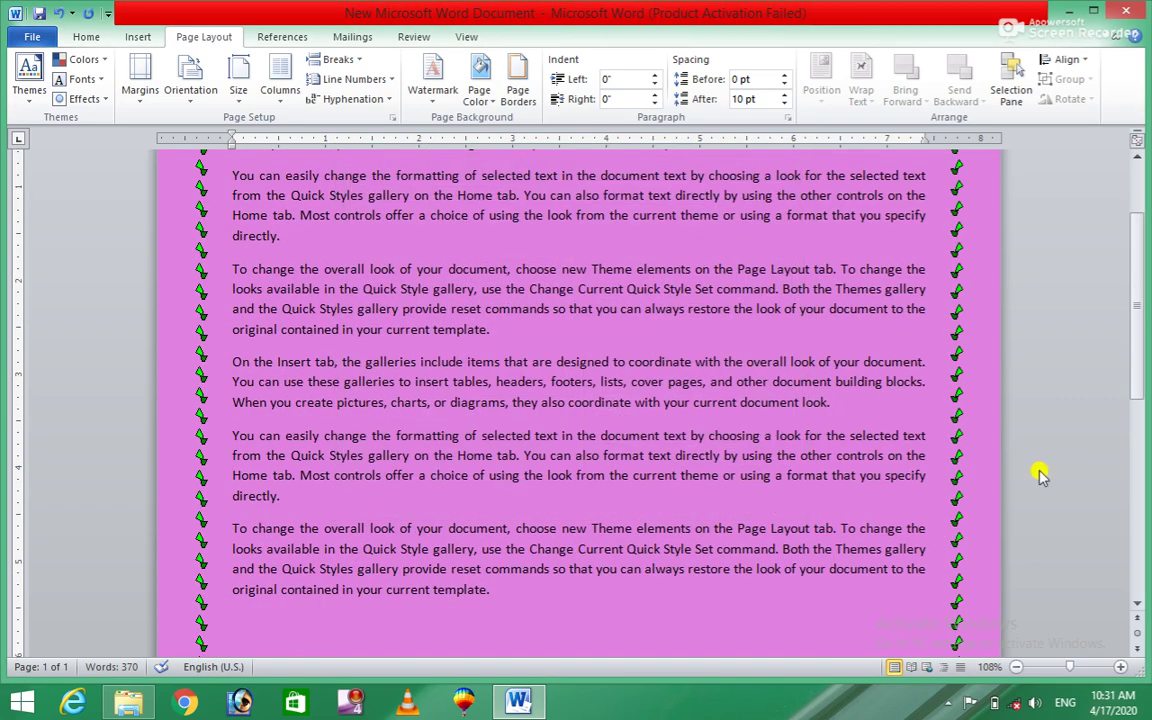
pyautogui.moveTo(1137, 360); pyautogui.dragTo(1147, 281)
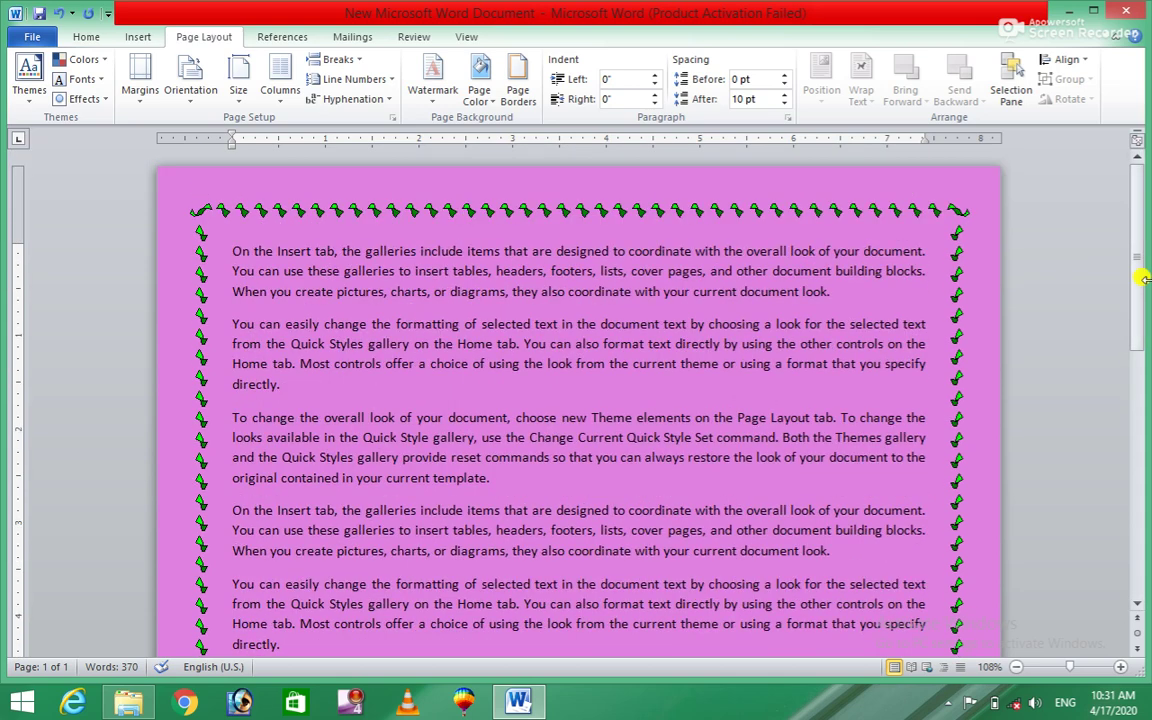
# Step: Apply a solid red shading fill to the empty last paragraph
pyautogui.click(517, 92)
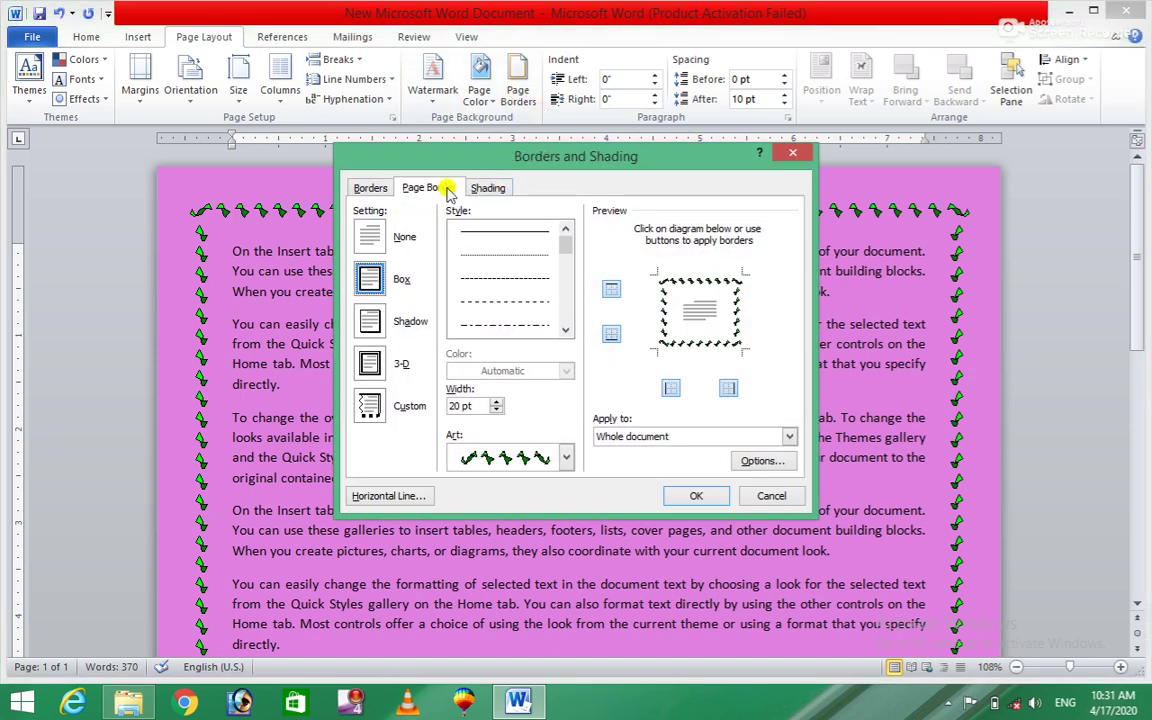
pyautogui.click(370, 188)
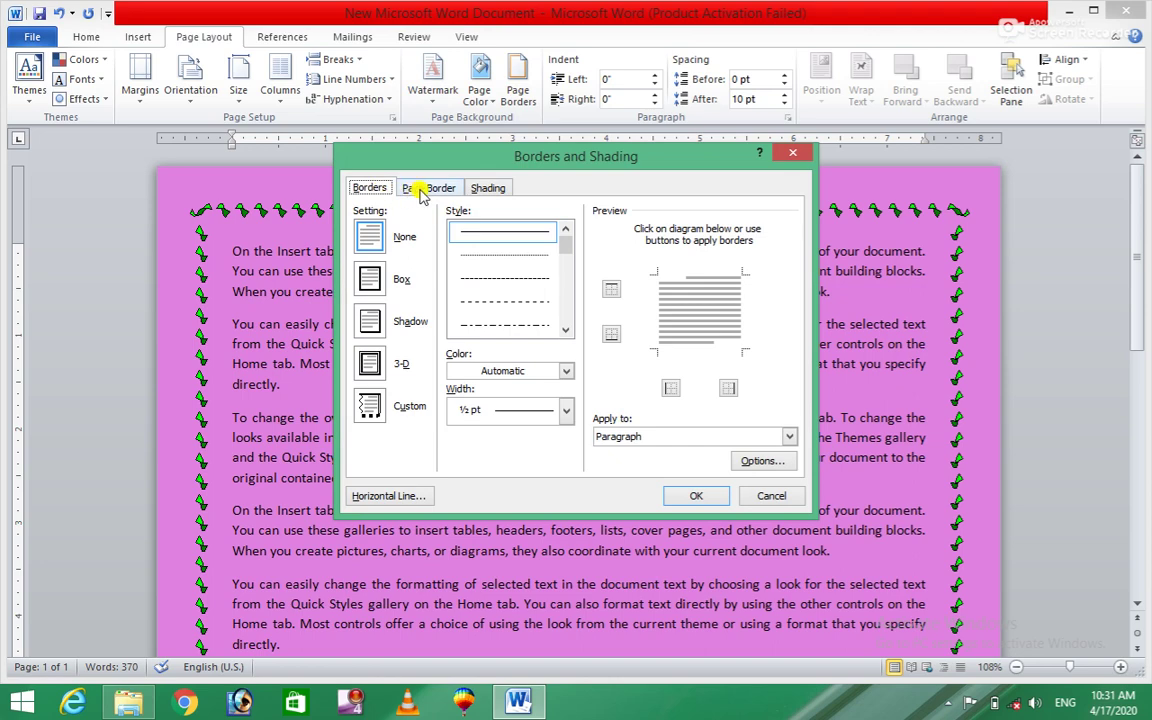
pyautogui.click(421, 190)
pyautogui.click(486, 188)
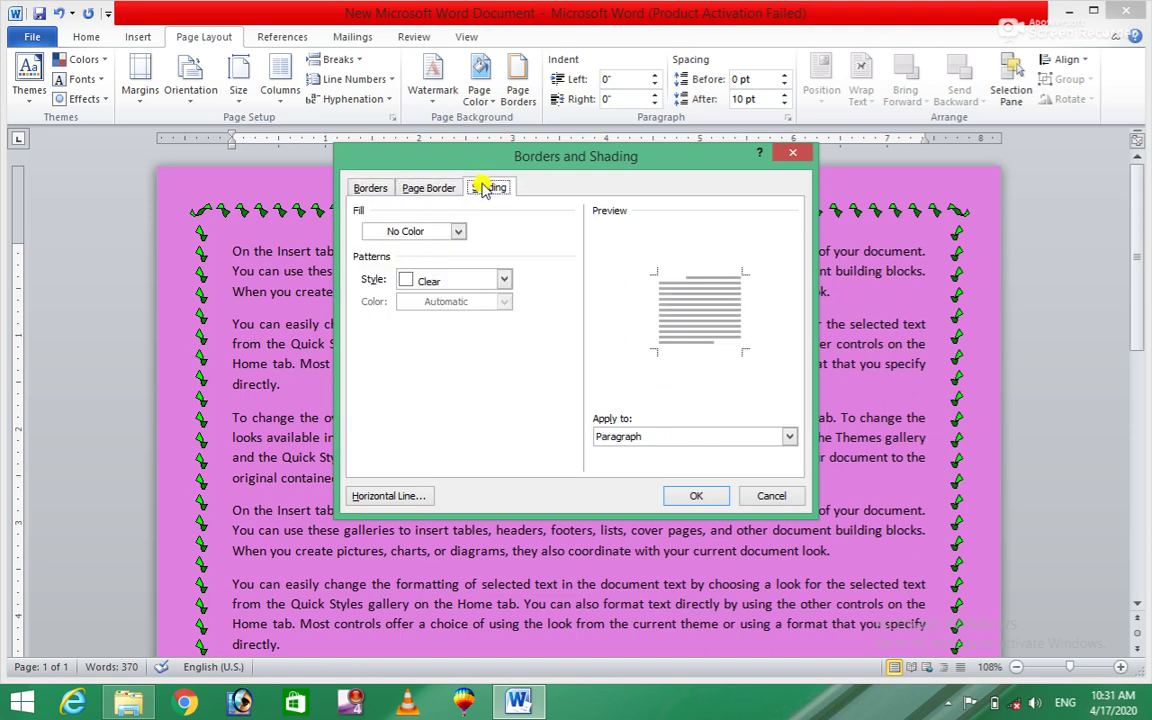
pyautogui.click(457, 233)
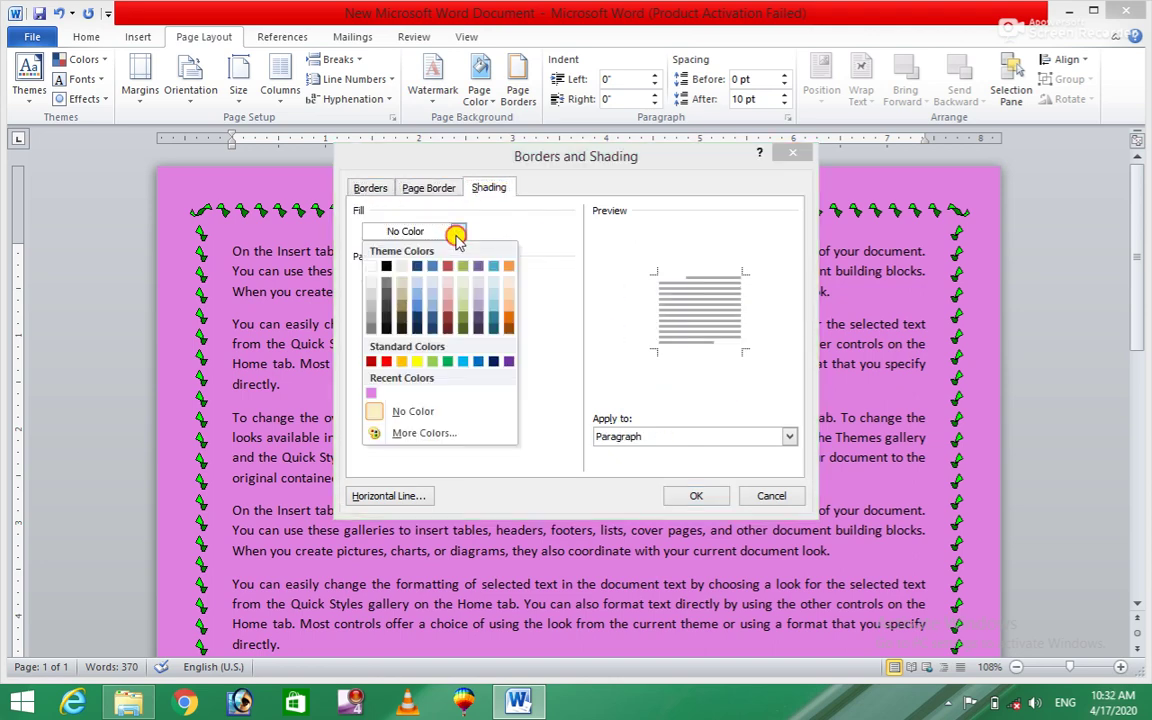
pyautogui.click(386, 361)
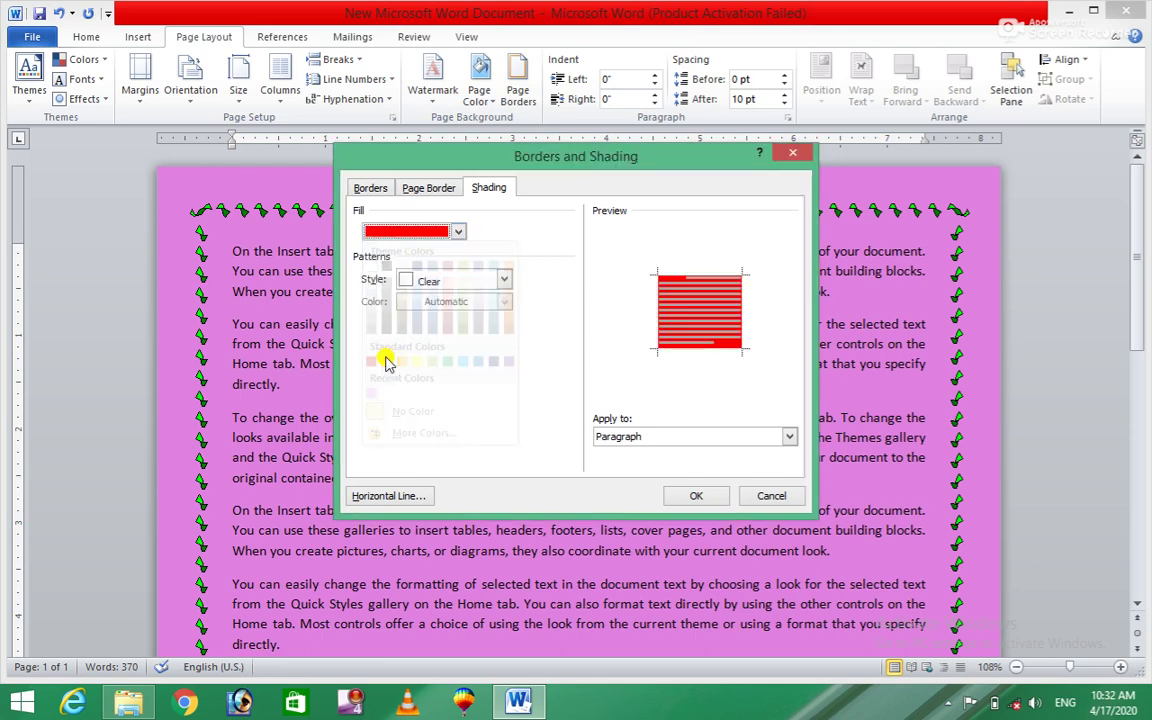
pyautogui.click(697, 500)
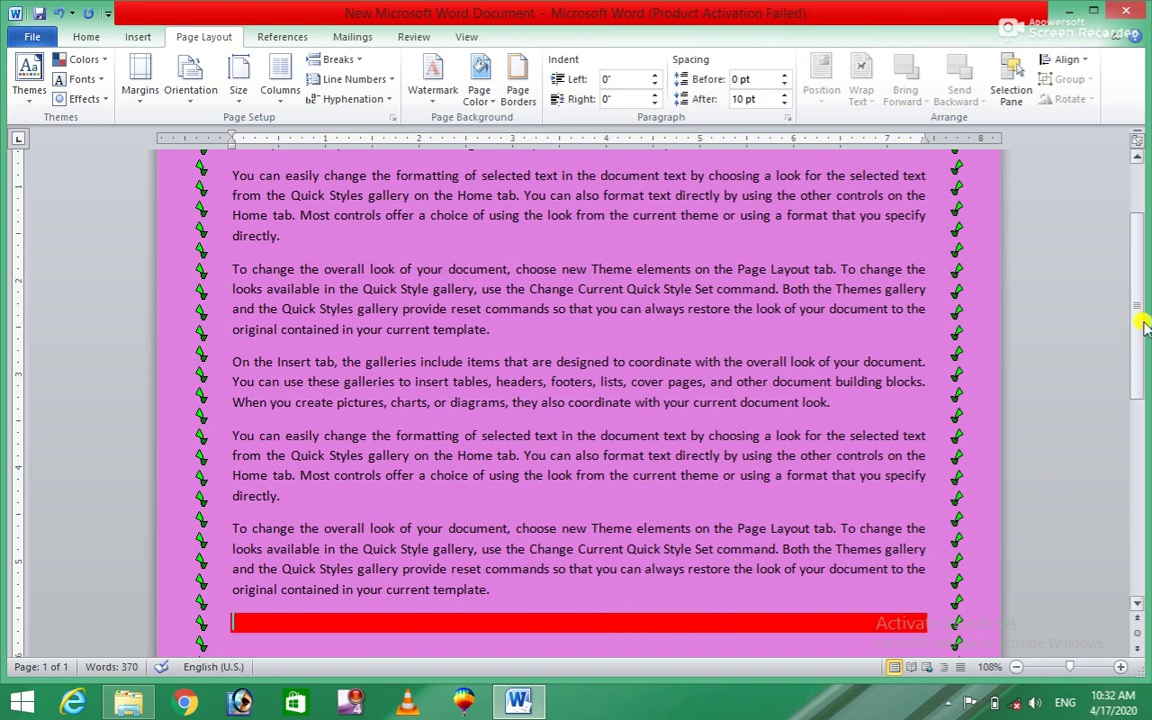
# Step: Adjust the red bar's left indent, raising it and then lowering it toward 0.9"
pyautogui.moveTo(1143, 325); pyautogui.dragTo(1147, 435)
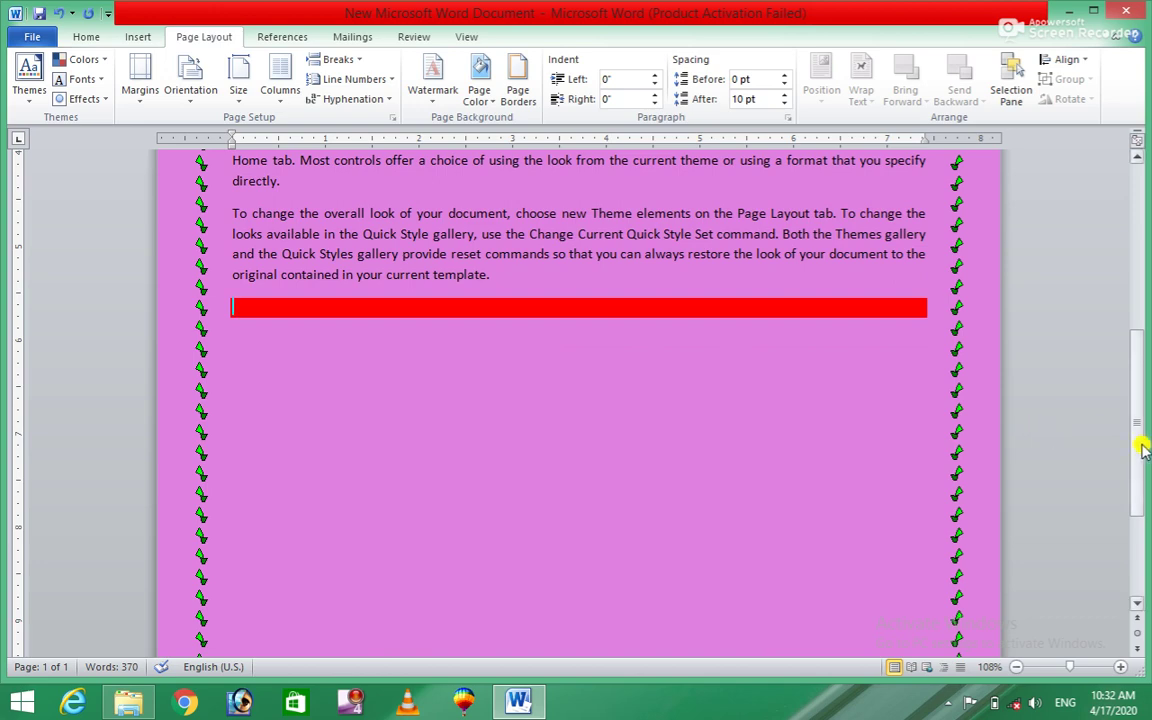
pyautogui.scroll(-5, 1148, 612)
pyautogui.moveTo(1145, 590); pyautogui.dragTo(1137, 253)
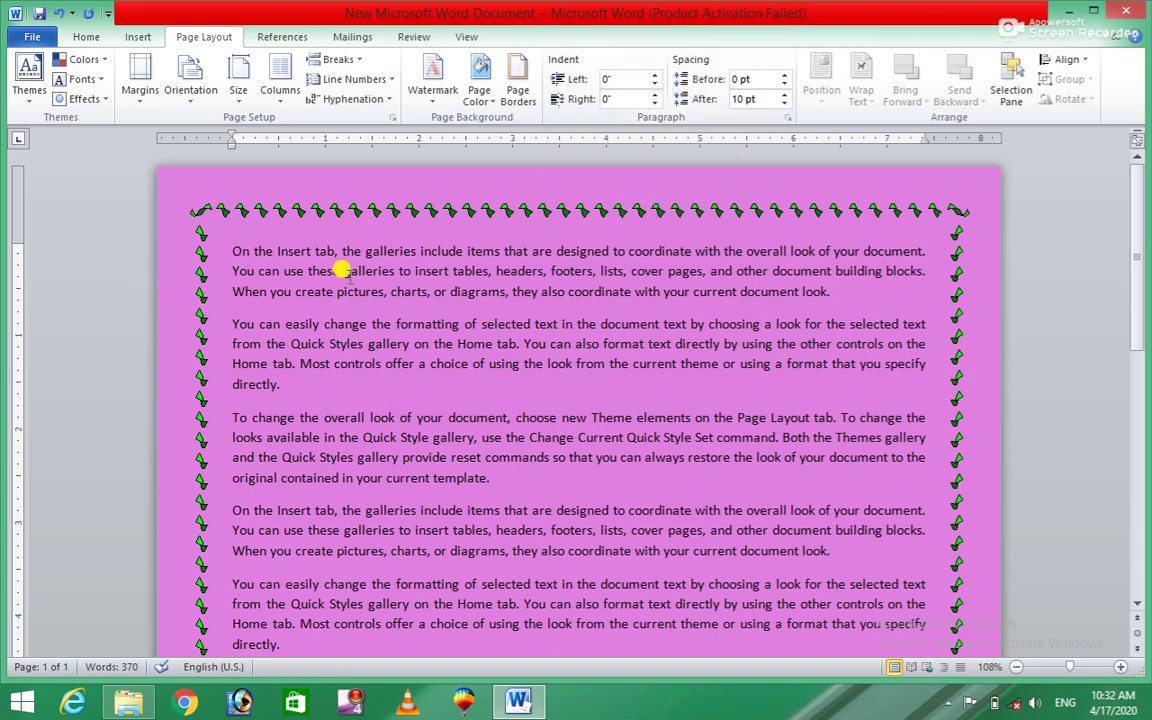
pyautogui.click(654, 74)
pyautogui.click(654, 74)
pyautogui.click(654, 74)
pyautogui.click(654, 74)
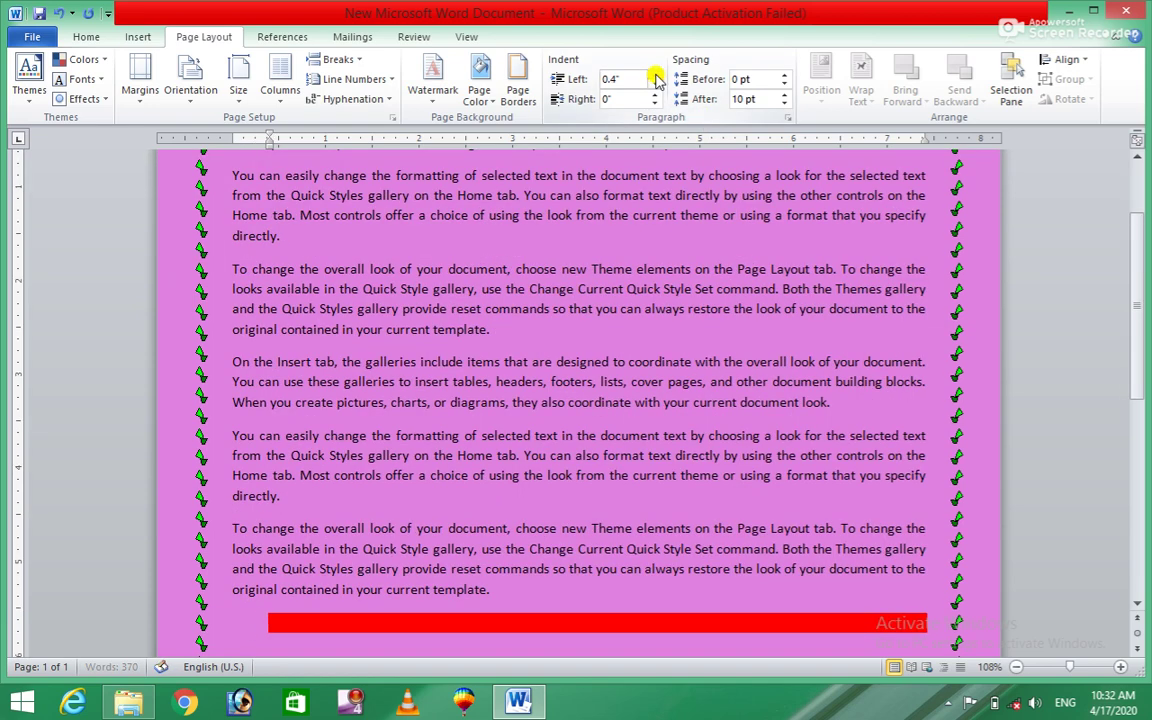
pyautogui.click(654, 74)
pyautogui.click(654, 74)
pyautogui.click(654, 74)
pyautogui.click(654, 74)
pyautogui.click(654, 74)
pyautogui.click(654, 74)
pyautogui.click(654, 74)
pyautogui.click(654, 74)
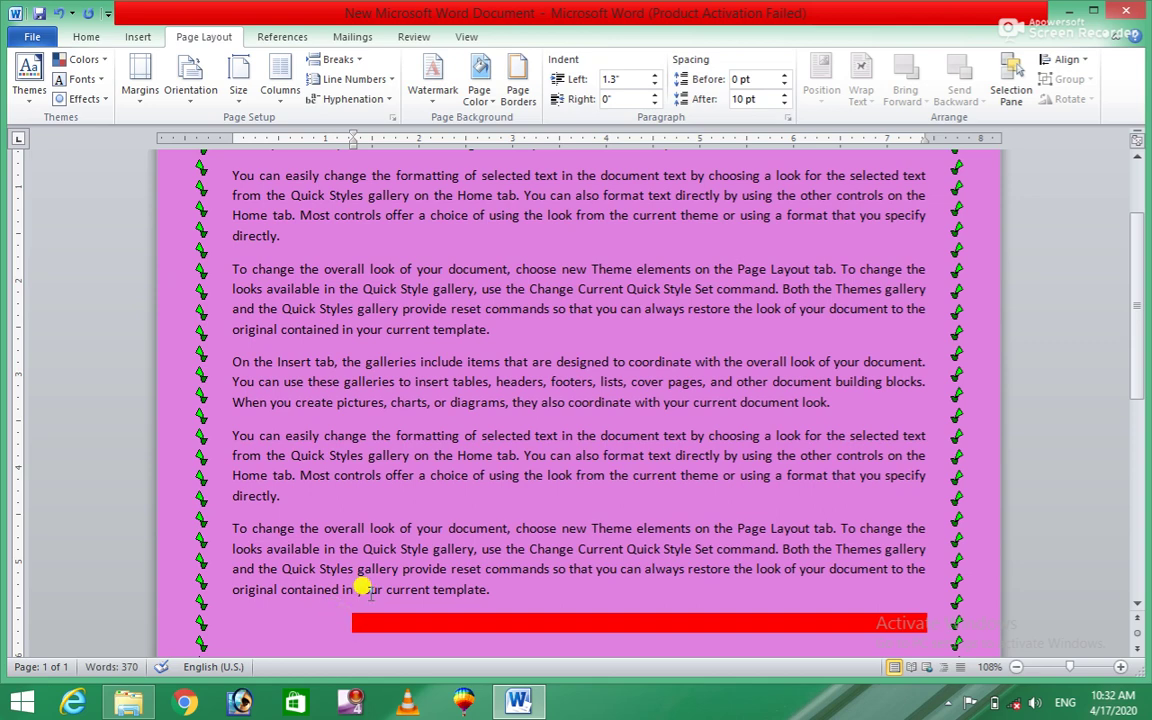
pyautogui.click(657, 74)
pyautogui.click(657, 74)
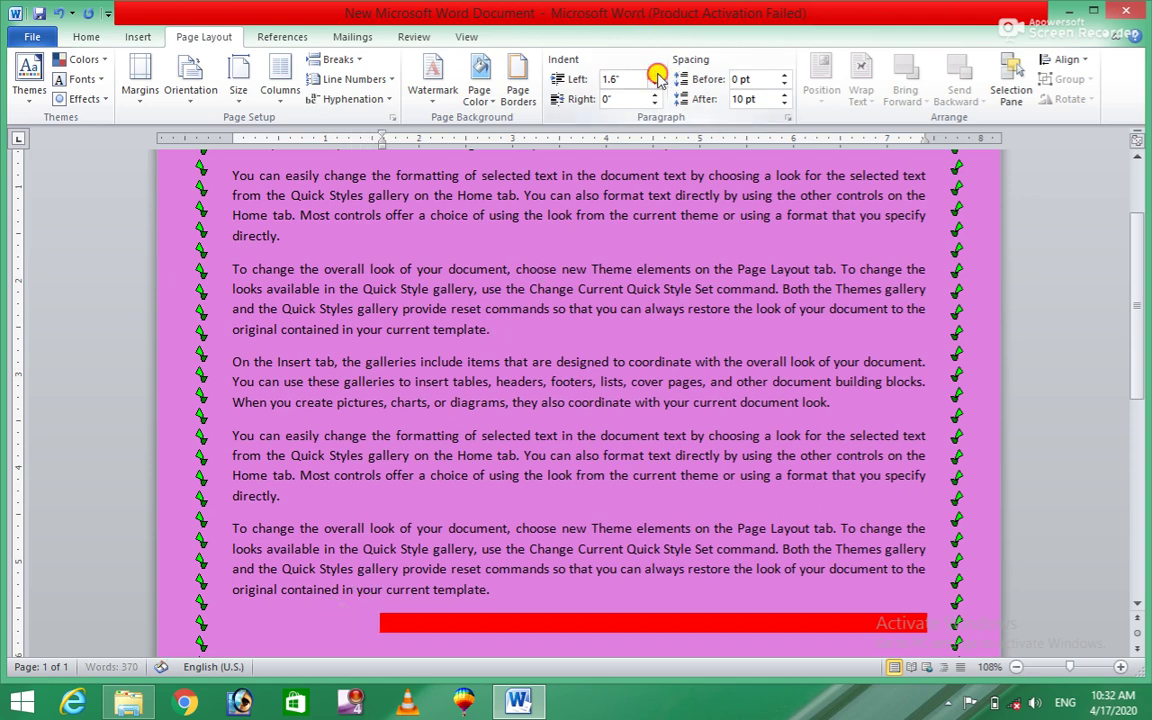
pyautogui.click(657, 74)
pyautogui.click(657, 74)
pyautogui.click(657, 74)
pyautogui.click(657, 74)
pyautogui.click(657, 74)
pyautogui.click(657, 74)
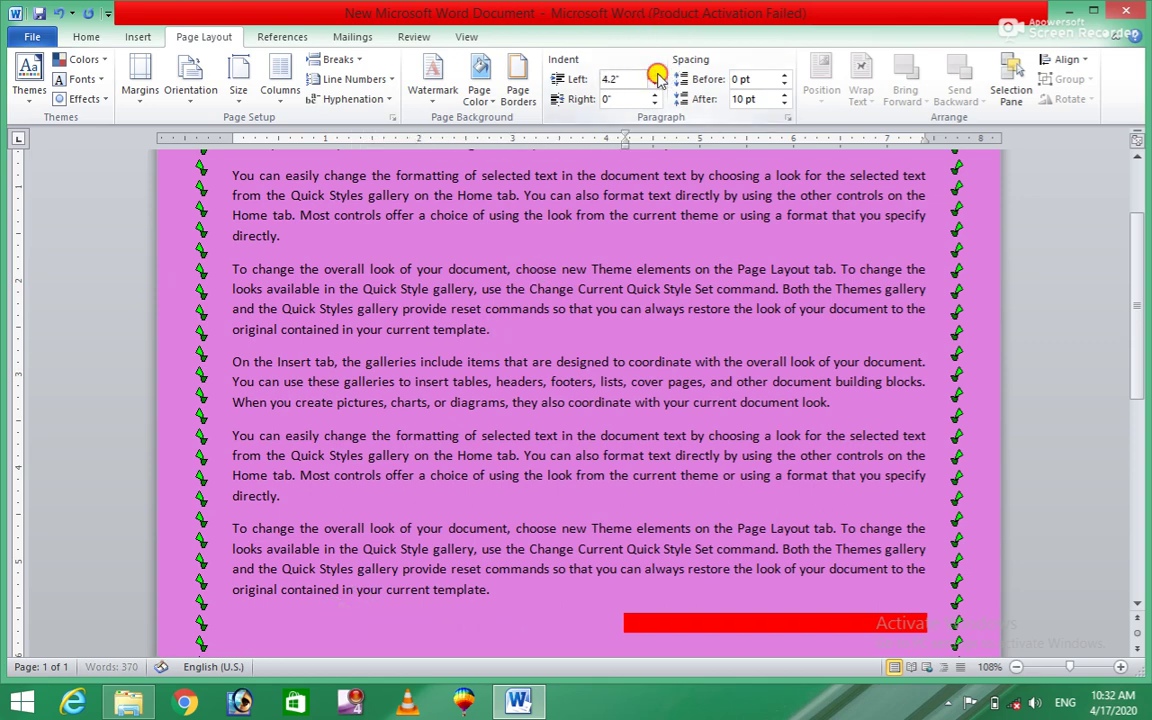
pyautogui.click(657, 74)
pyautogui.click(657, 74)
pyautogui.click(656, 86)
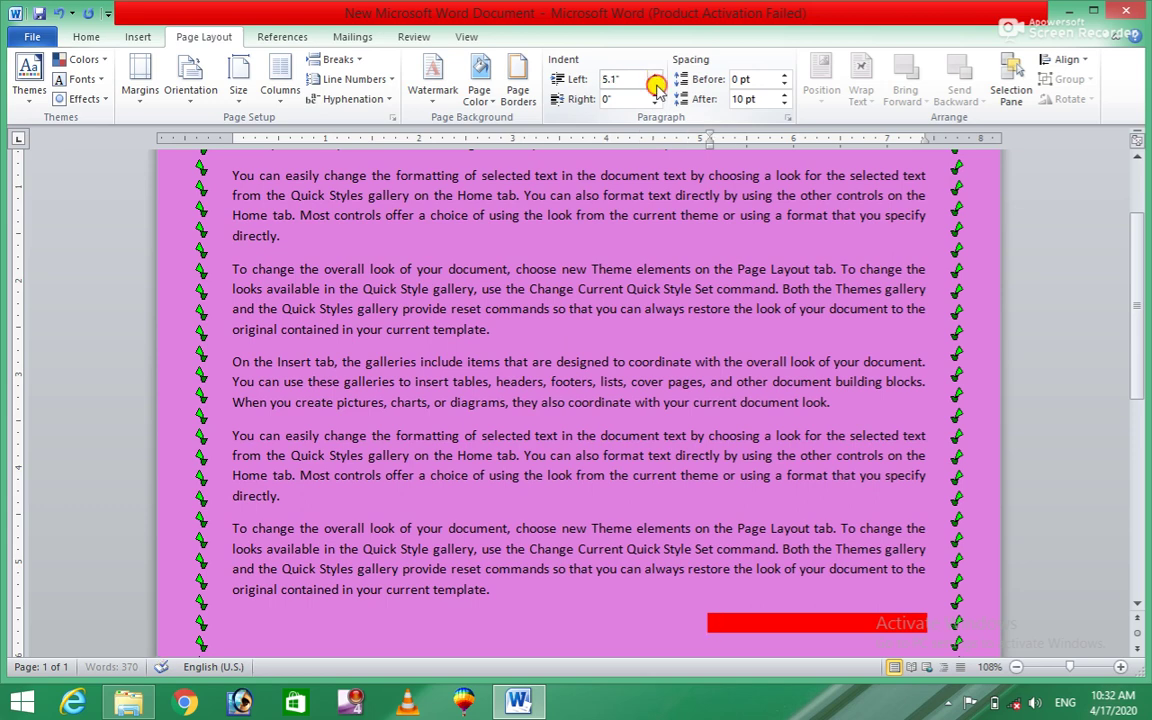
pyautogui.click(656, 86)
pyautogui.click(656, 86)
pyautogui.click(656, 86)
pyautogui.click(656, 86)
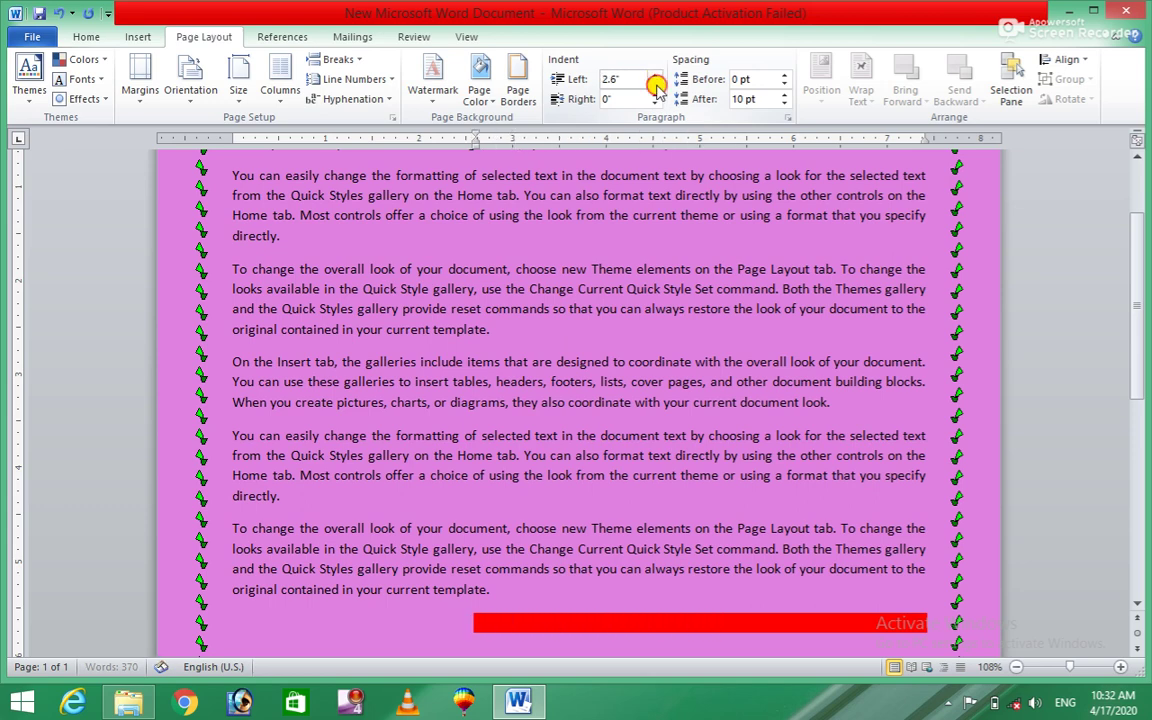
pyautogui.click(656, 86)
pyautogui.click(656, 86)
pyautogui.click(656, 86)
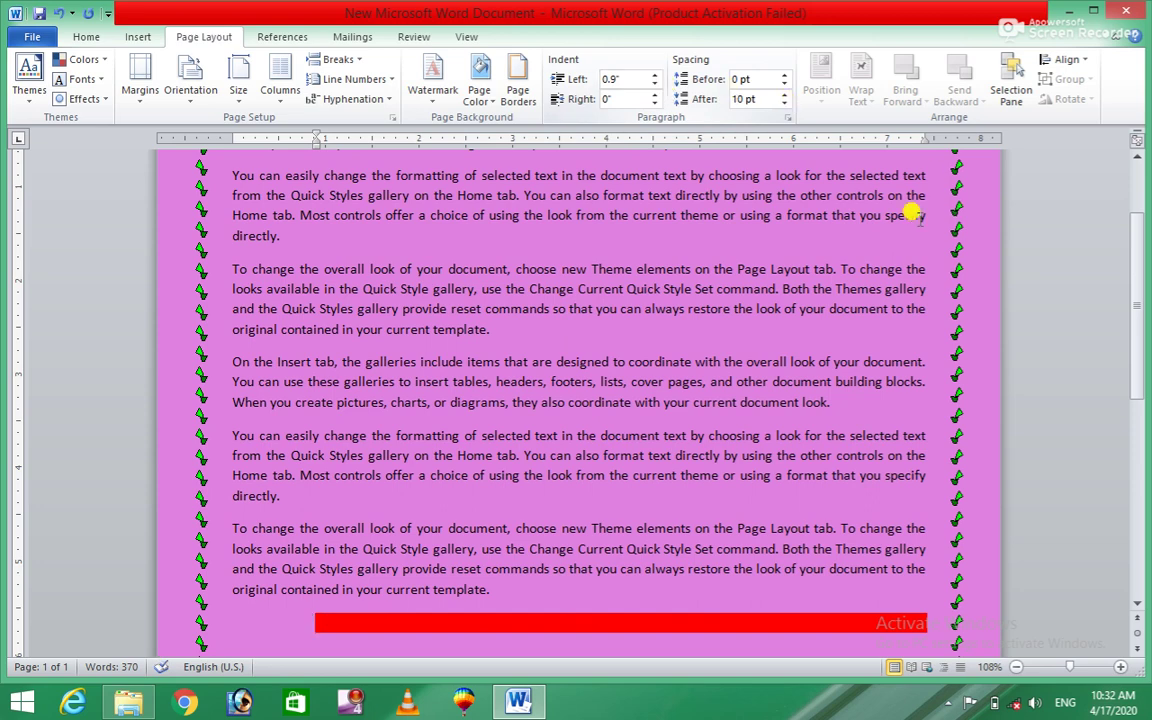
# Step: Set the red bar's right indent to 2.5" and its left indent to 2.6"
pyautogui.click(656, 105)
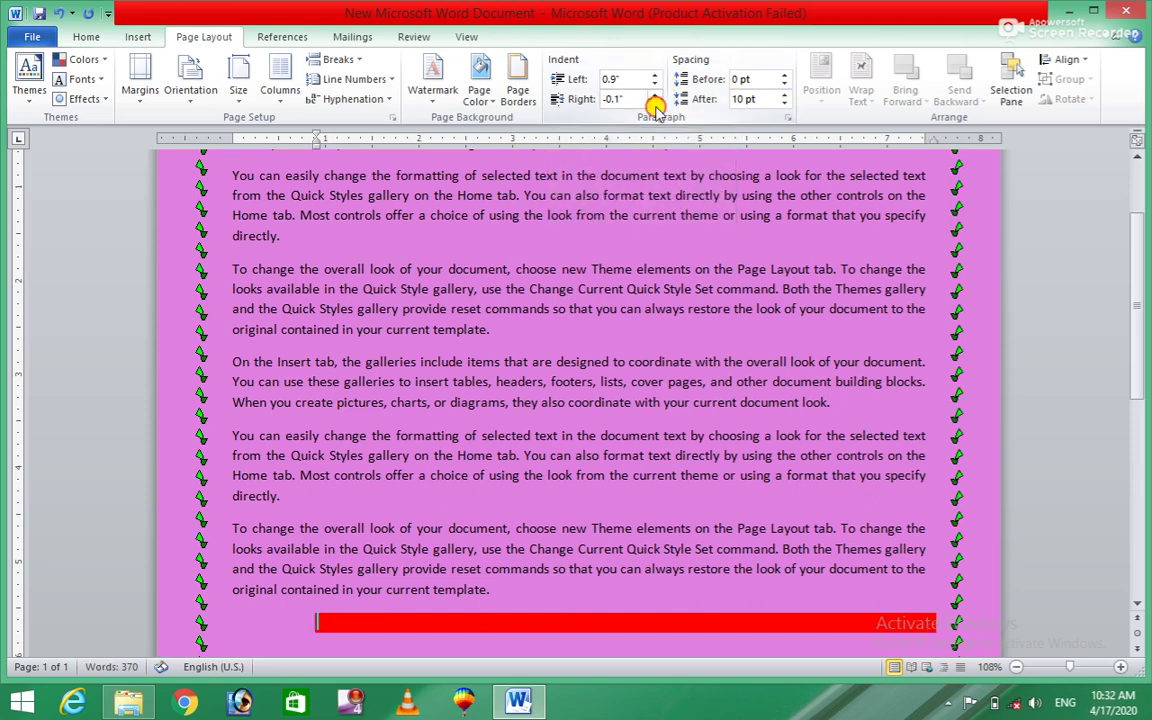
pyautogui.click(656, 95)
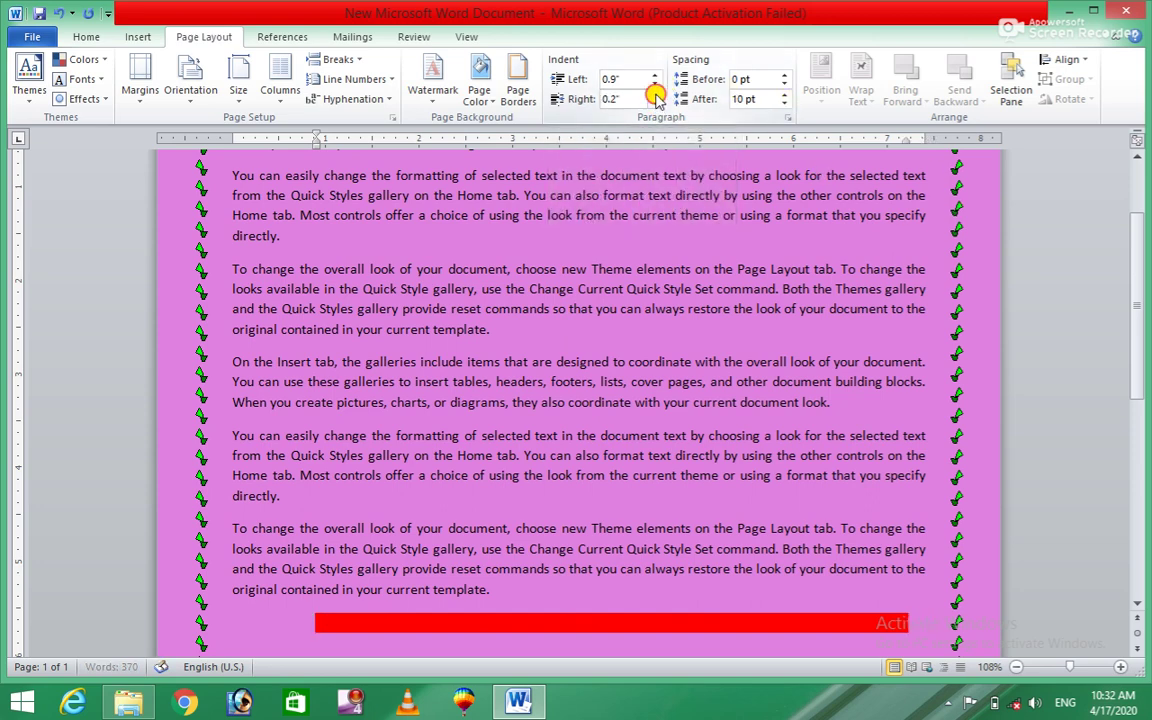
pyautogui.click(656, 95)
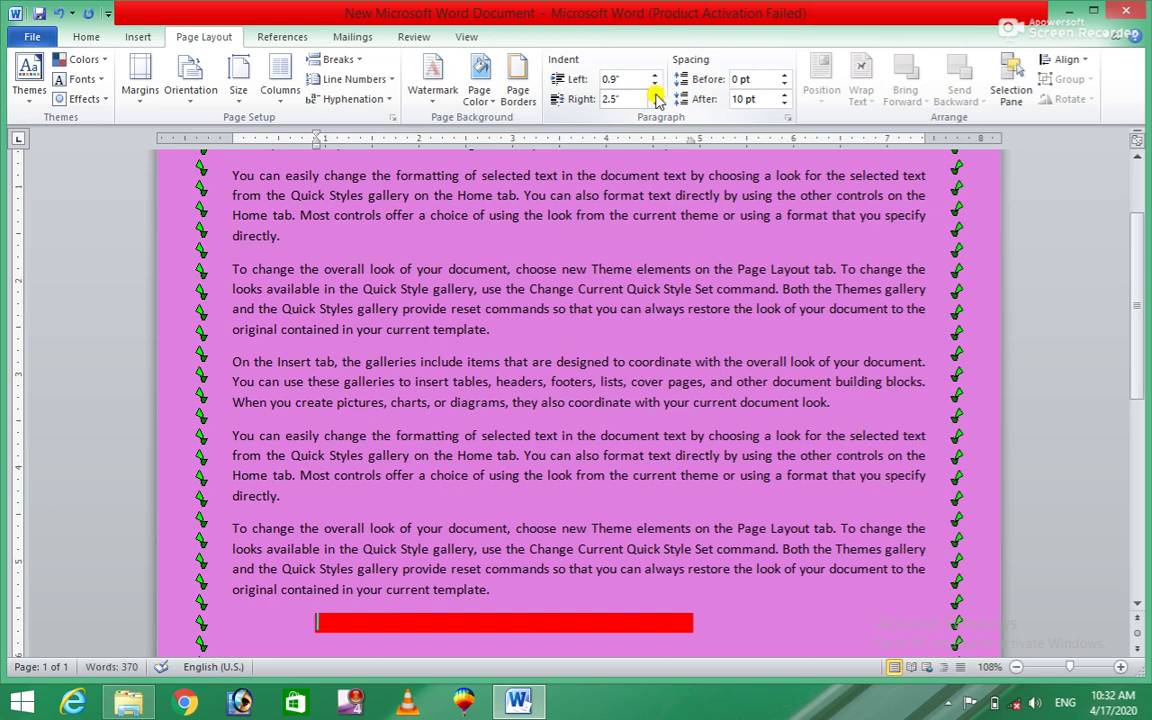
pyautogui.click(655, 75)
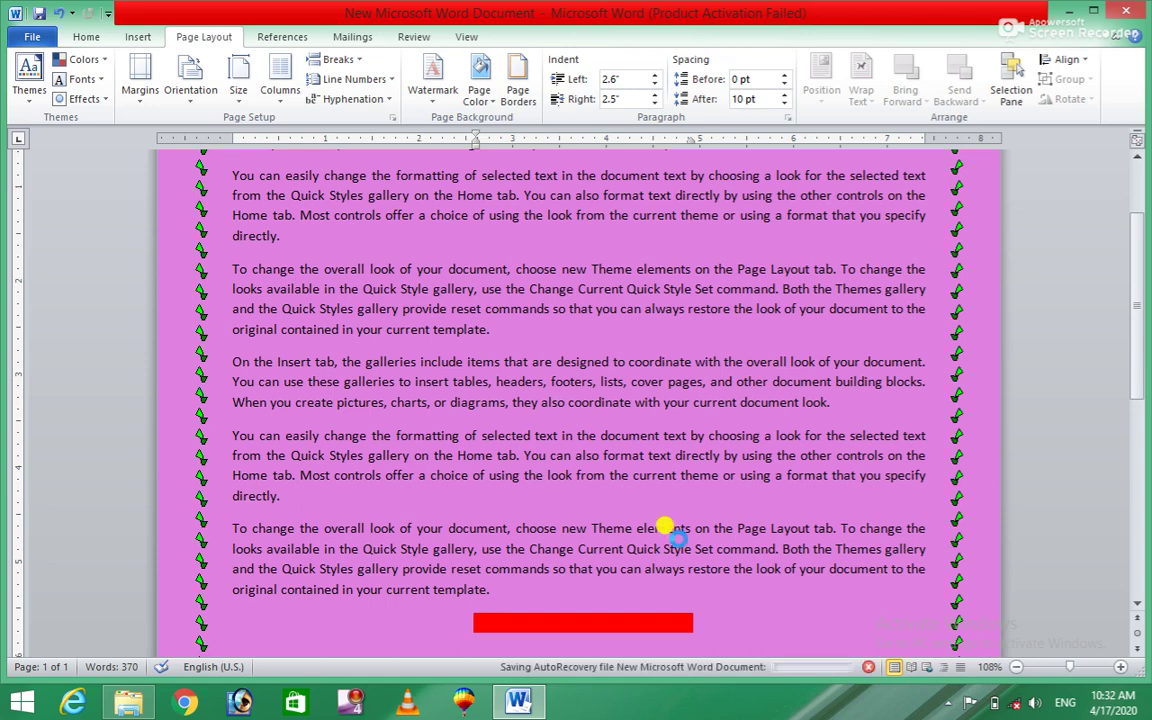
# Step: Enter the 'Best of luck' line and set its left indent to 3.3"
pyautogui.write('Best of luck')
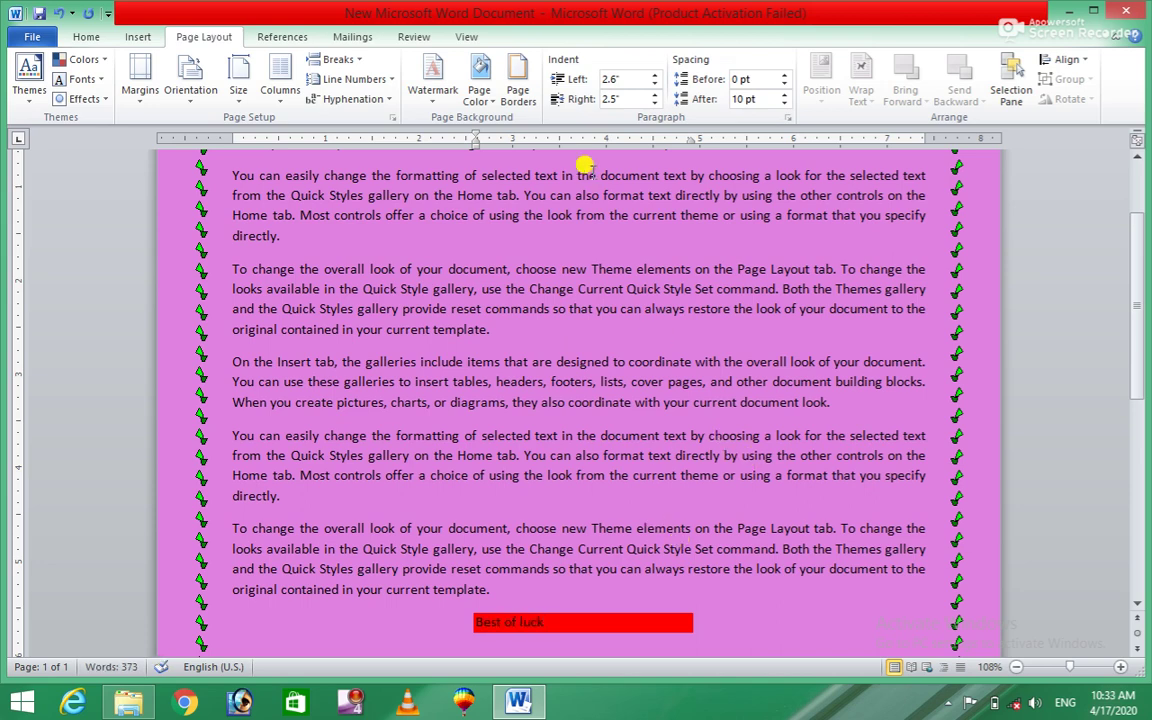
pyautogui.click(657, 76)
pyautogui.click(657, 76)
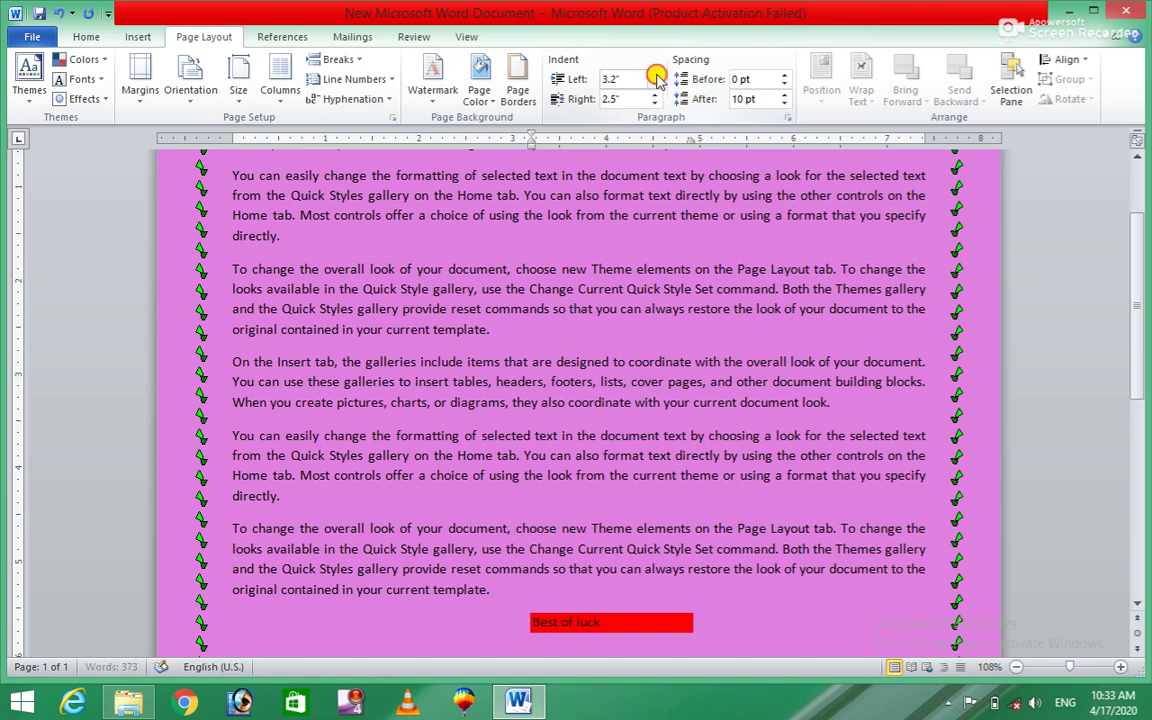
pyautogui.click(657, 76)
# Step: Set its right indent to 3.3" too, then remove the line
pyautogui.click(655, 95)
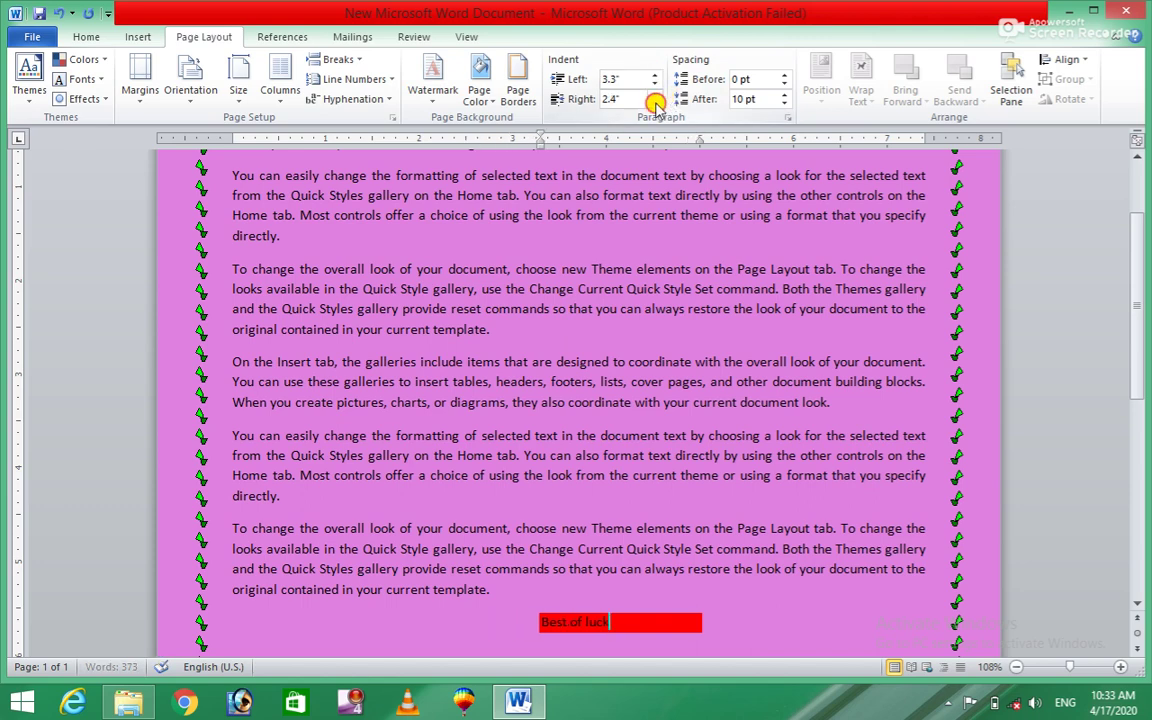
pyautogui.click(655, 95)
pyautogui.click(655, 95)
pyautogui.click(655, 95)
pyautogui.click(655, 95)
pyautogui.click(655, 95)
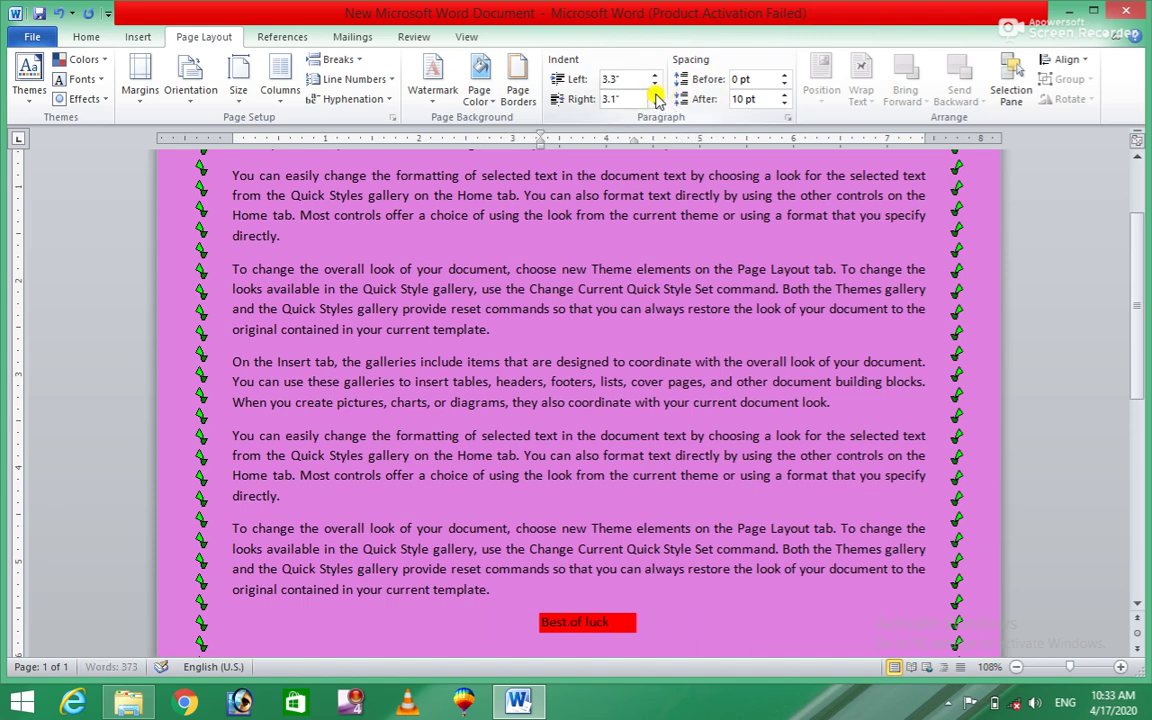
pyautogui.click(655, 95)
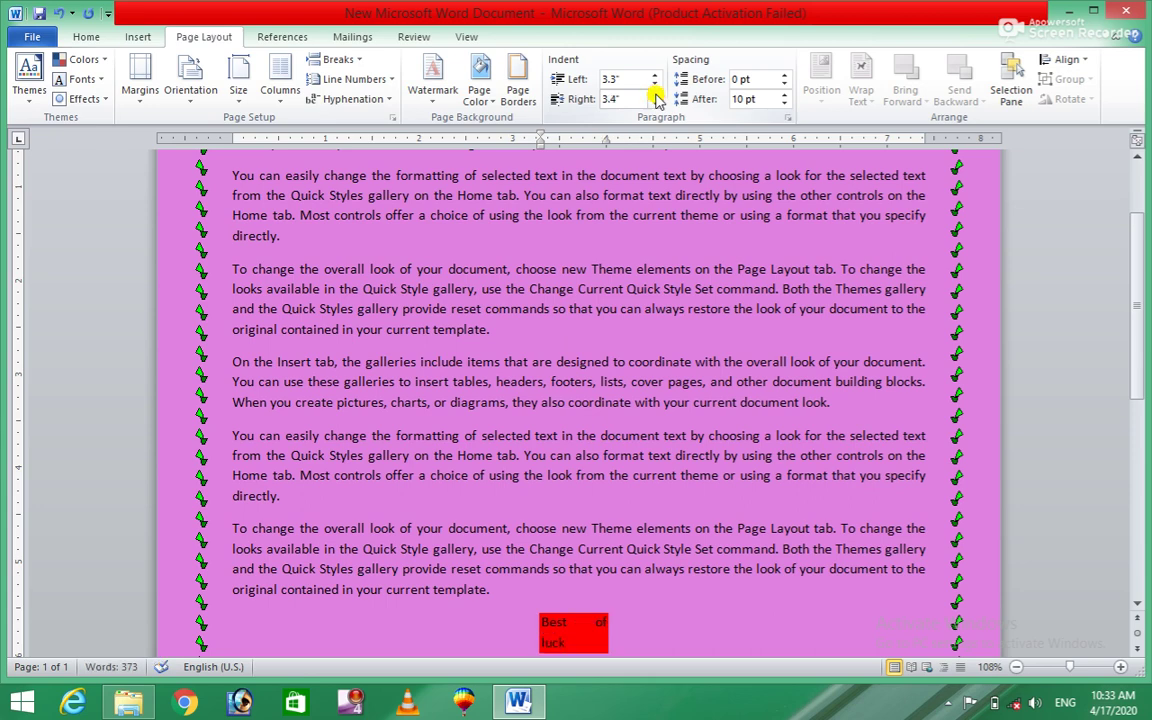
pyautogui.click(655, 103)
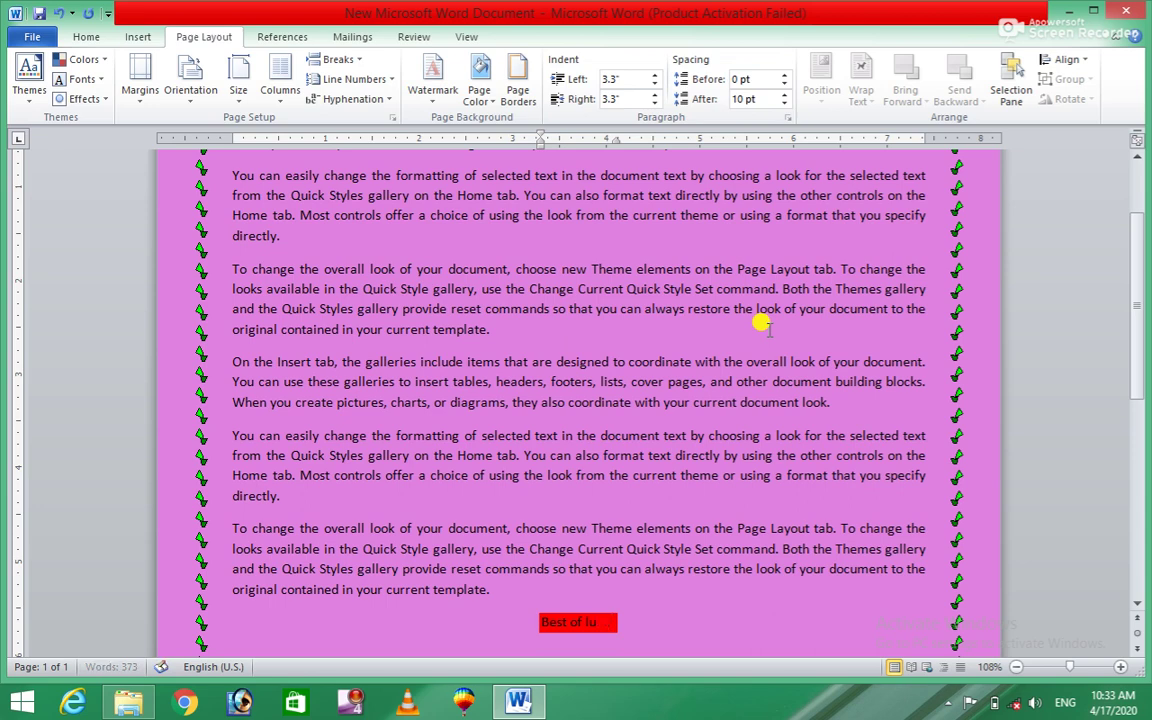
pyautogui.hotkey('ctrl', 'z')
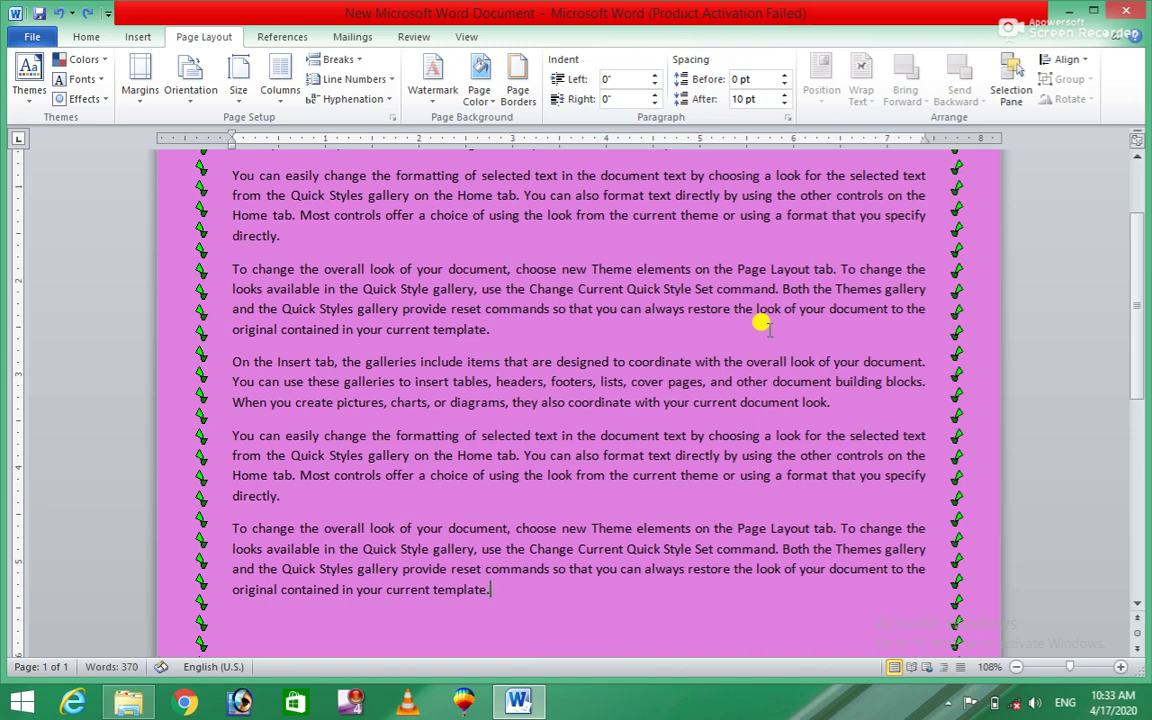
# Step: Restore the red line as 'End', indented 3.7" left and 3.4" right
pyautogui.hotkey('ctrl', 'y')
pyautogui.hotkey('ctrl', 'y')
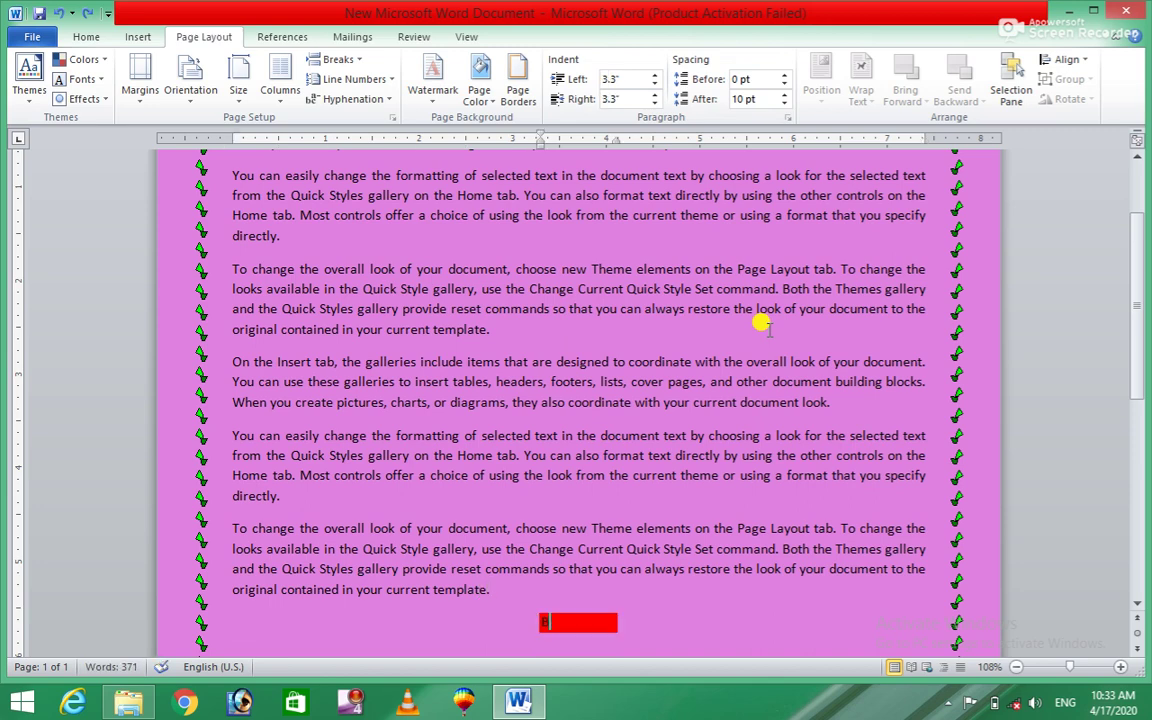
pyautogui.write('e')
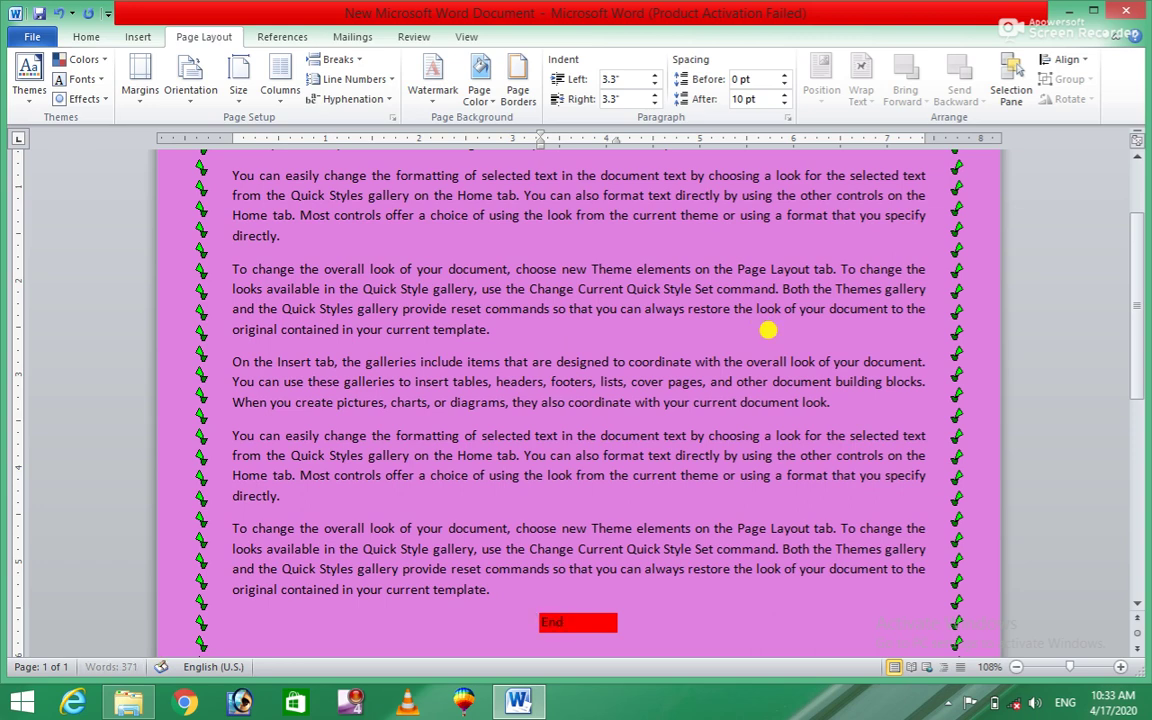
pyautogui.click(658, 76)
pyautogui.click(658, 76)
pyautogui.click(658, 76)
pyautogui.click(658, 76)
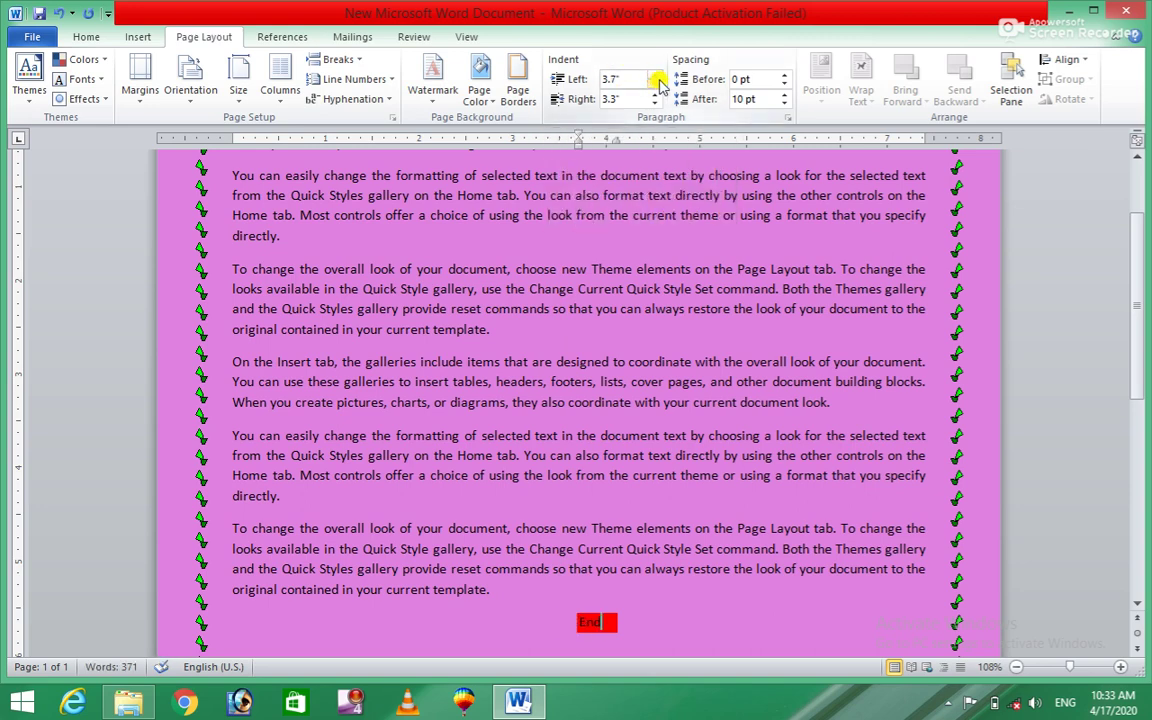
pyautogui.click(655, 103)
pyautogui.click(656, 94)
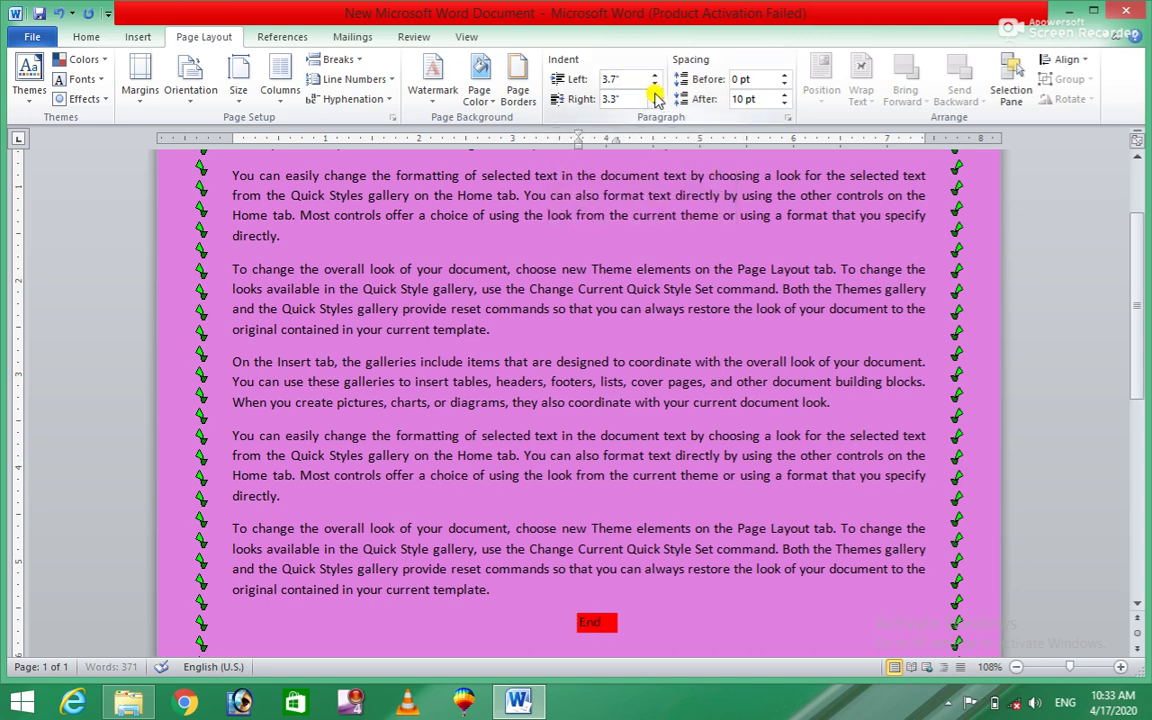
pyautogui.click(656, 94)
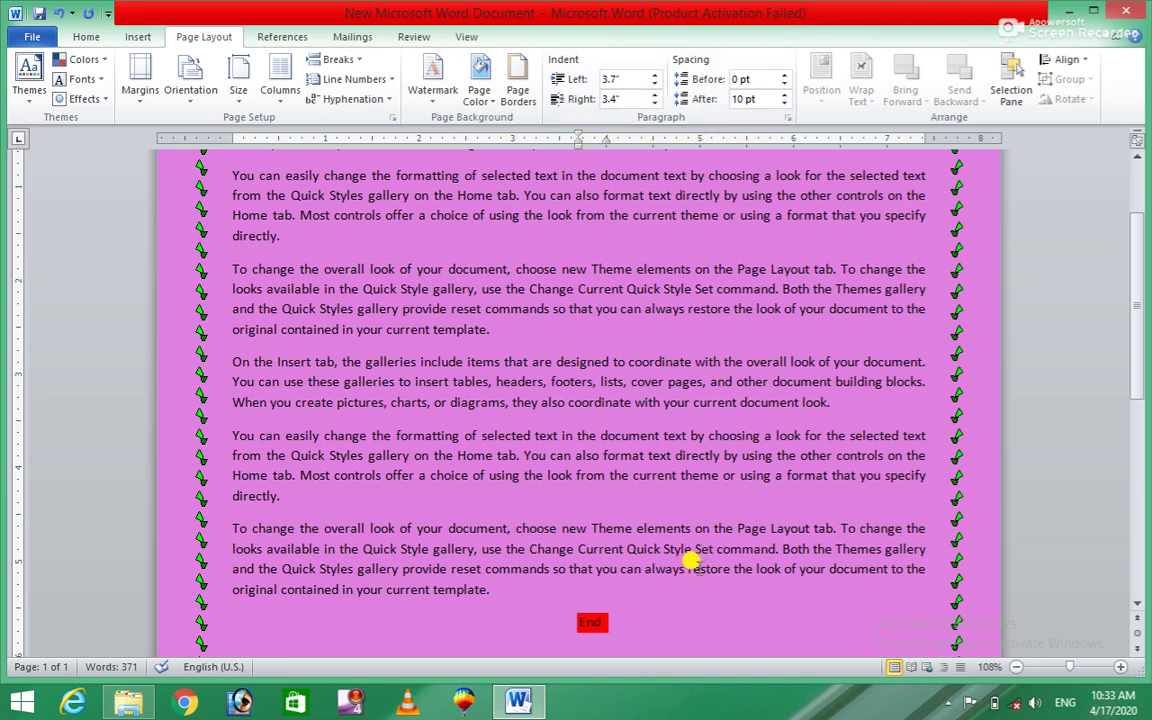
pyautogui.click(697, 593)
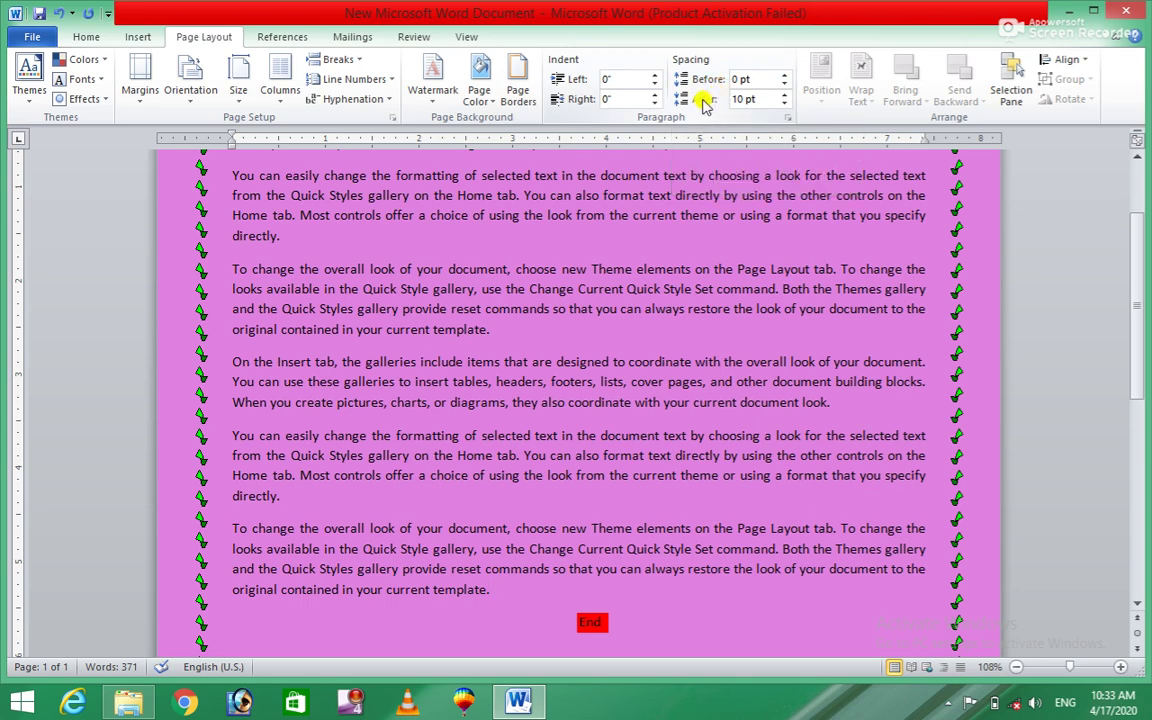
# Step: Raise the last paragraph's Spacing Before, trying larger values, then settle on 6 pt
pyautogui.click(785, 74)
pyautogui.click(785, 74)
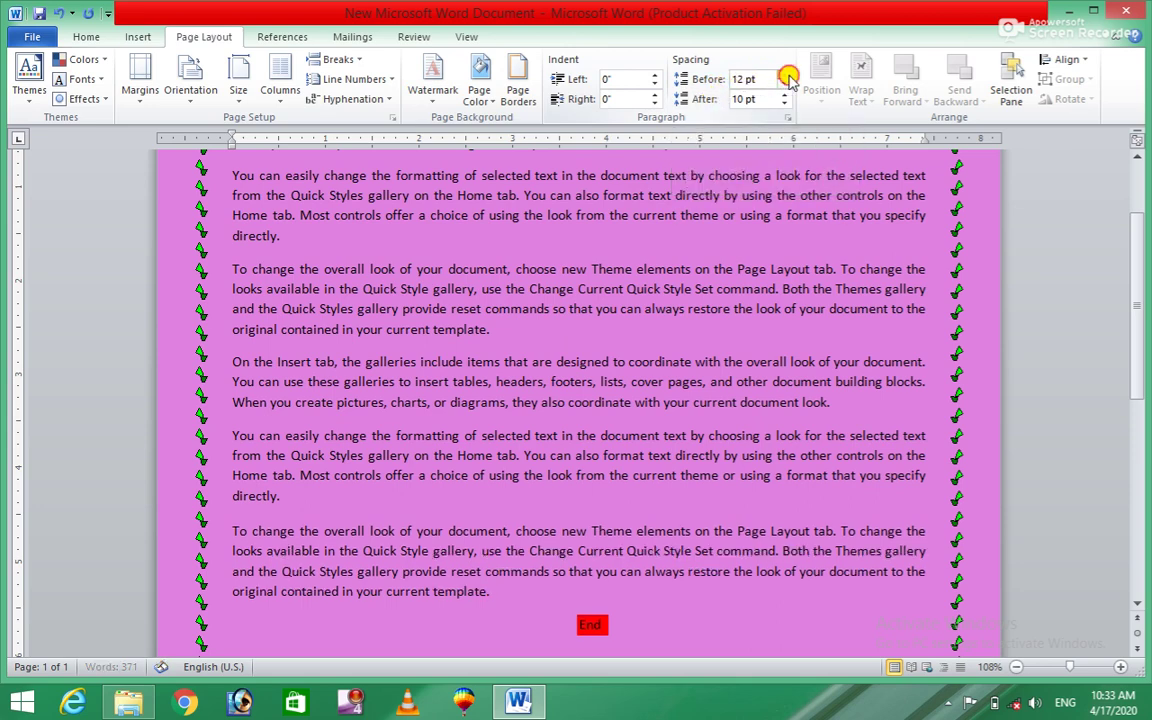
pyautogui.click(785, 74)
pyautogui.click(785, 74)
pyautogui.click(785, 74)
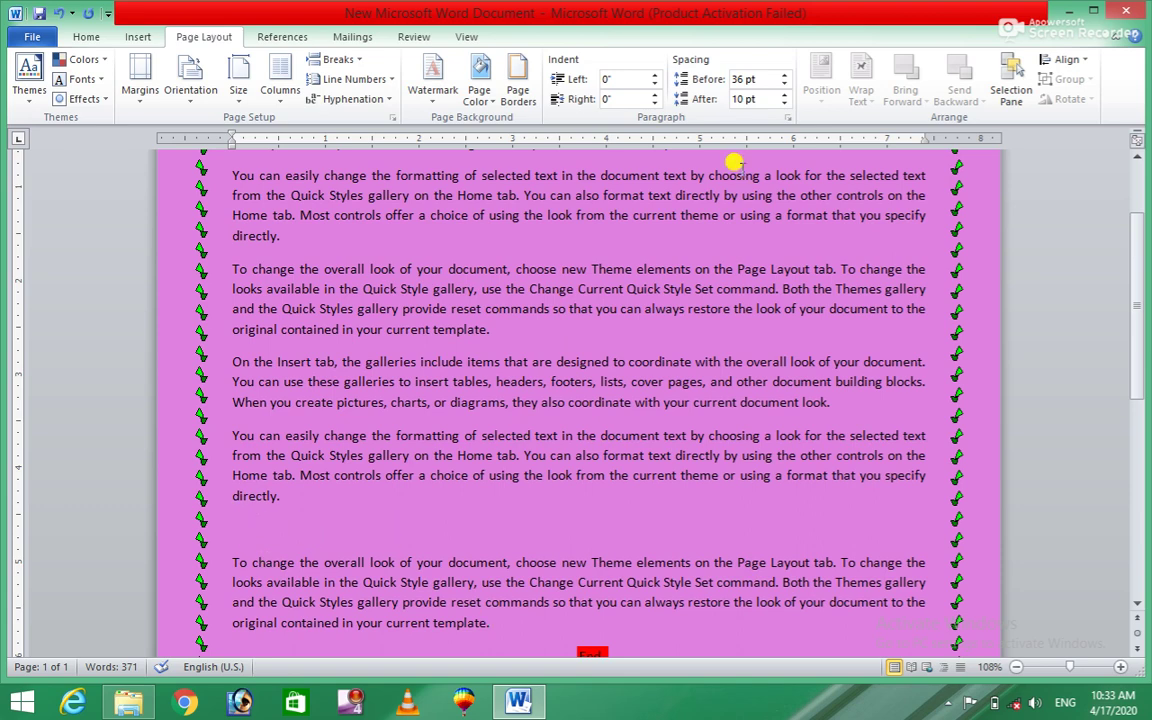
pyautogui.click(785, 74)
pyautogui.click(785, 74)
pyautogui.click(785, 74)
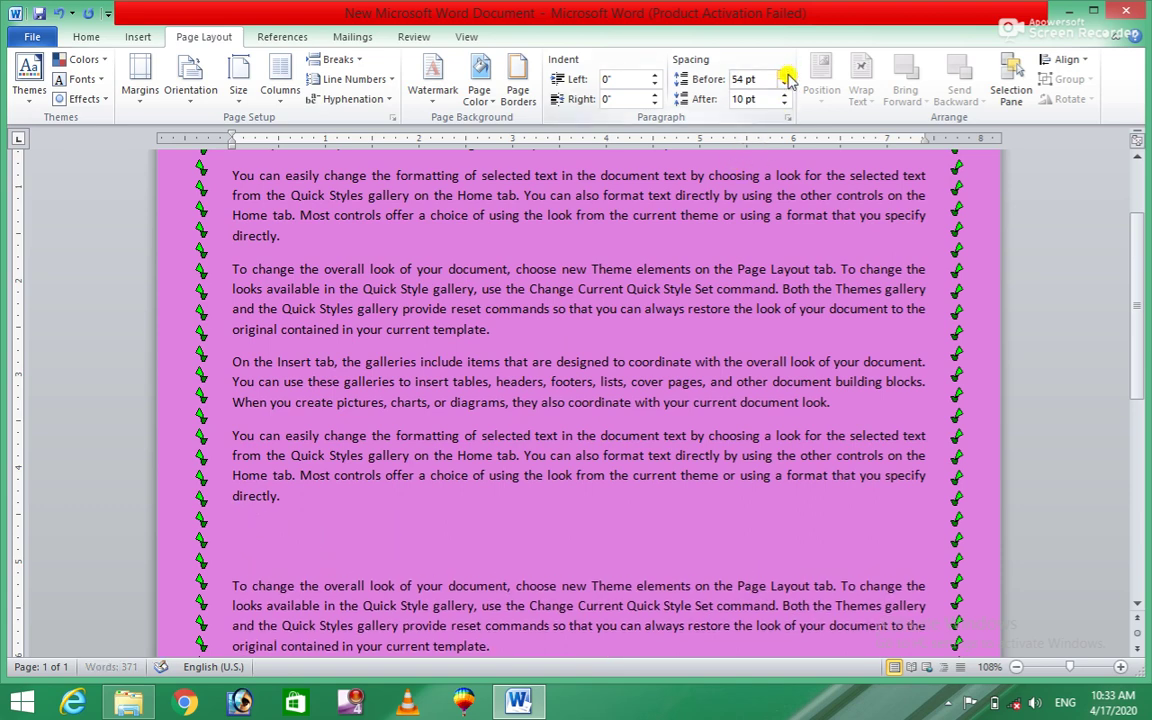
pyautogui.click(785, 74)
pyautogui.click(785, 88)
pyautogui.click(785, 88)
pyautogui.click(785, 88)
pyautogui.click(785, 88)
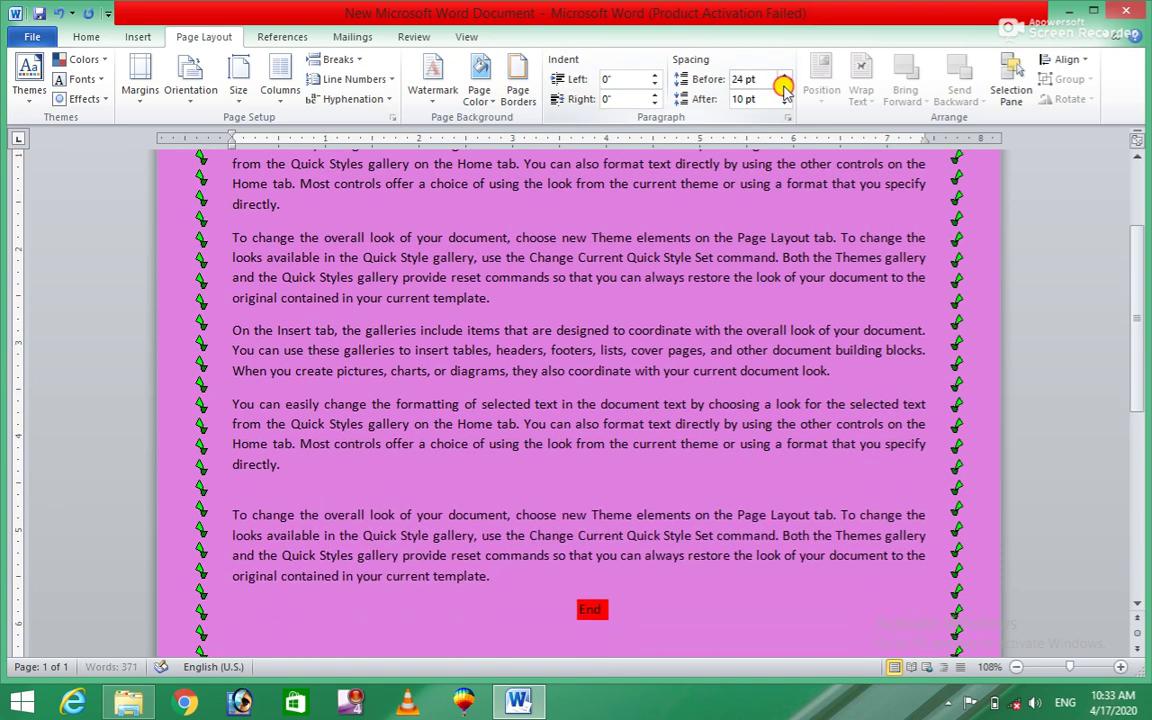
pyautogui.click(785, 88)
pyautogui.click(785, 88)
pyautogui.click(785, 88)
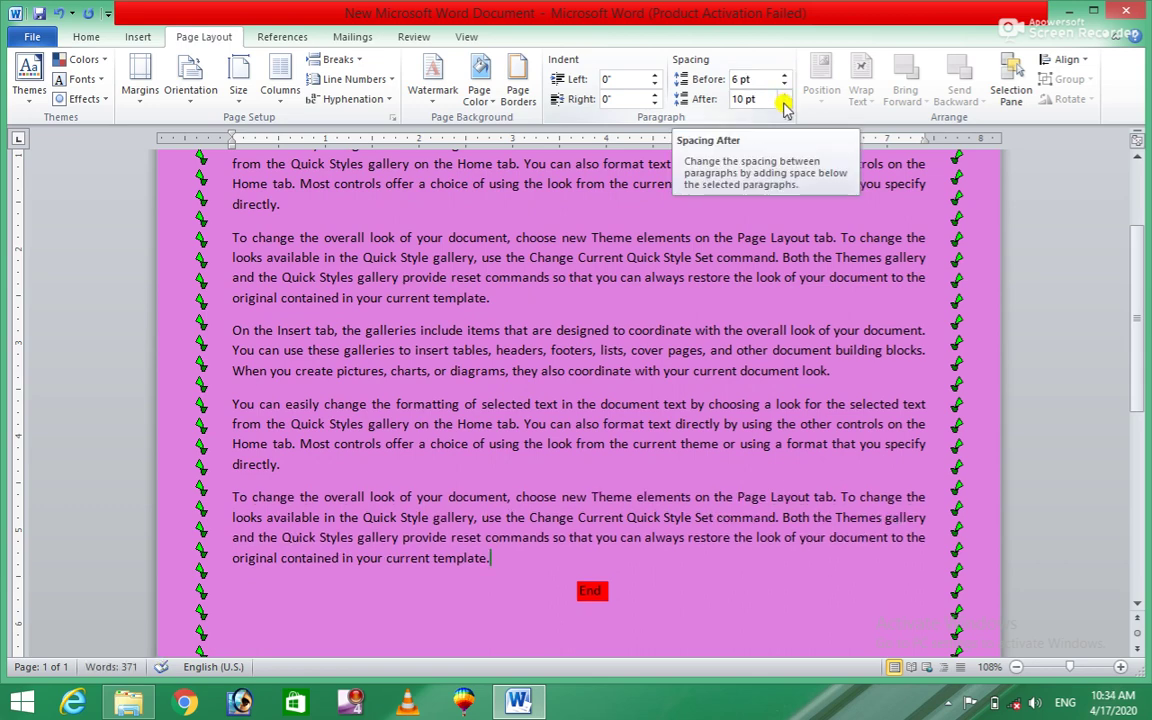
# Step: Adjust the last paragraph's Spacing After, trying larger values, and settle on 6 pt instead of 10 pt
pyautogui.click(785, 104)
pyautogui.click(785, 104)
pyautogui.click(785, 104)
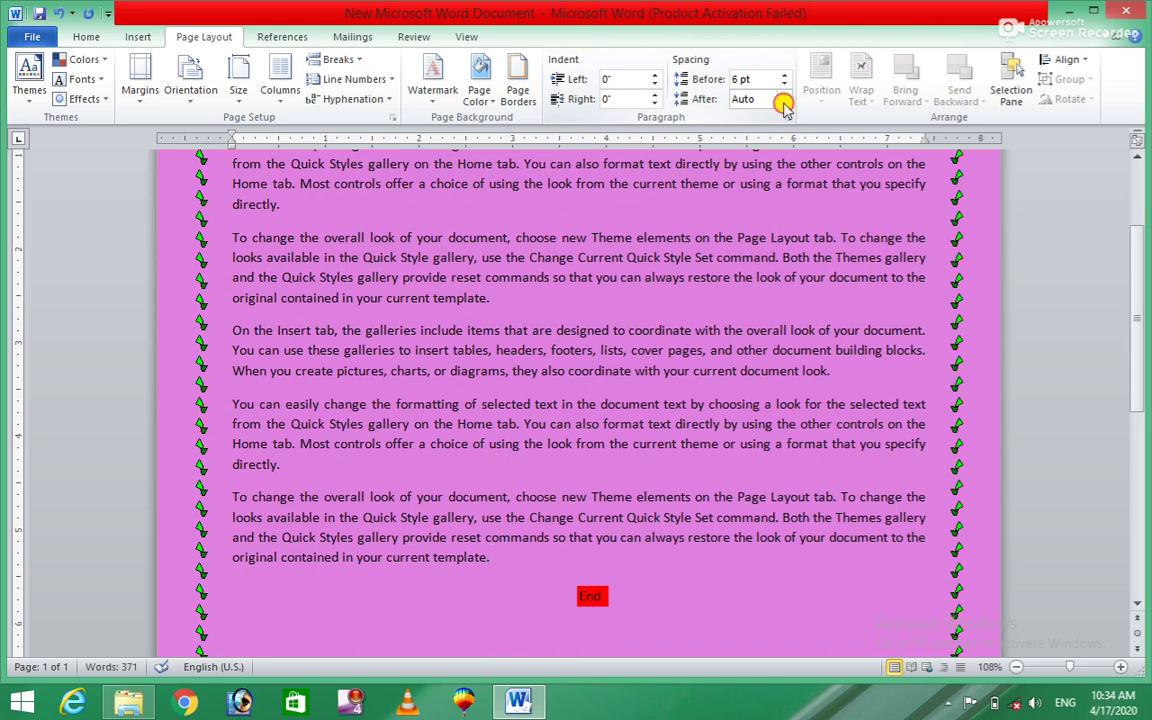
pyautogui.click(785, 93)
pyautogui.click(785, 93)
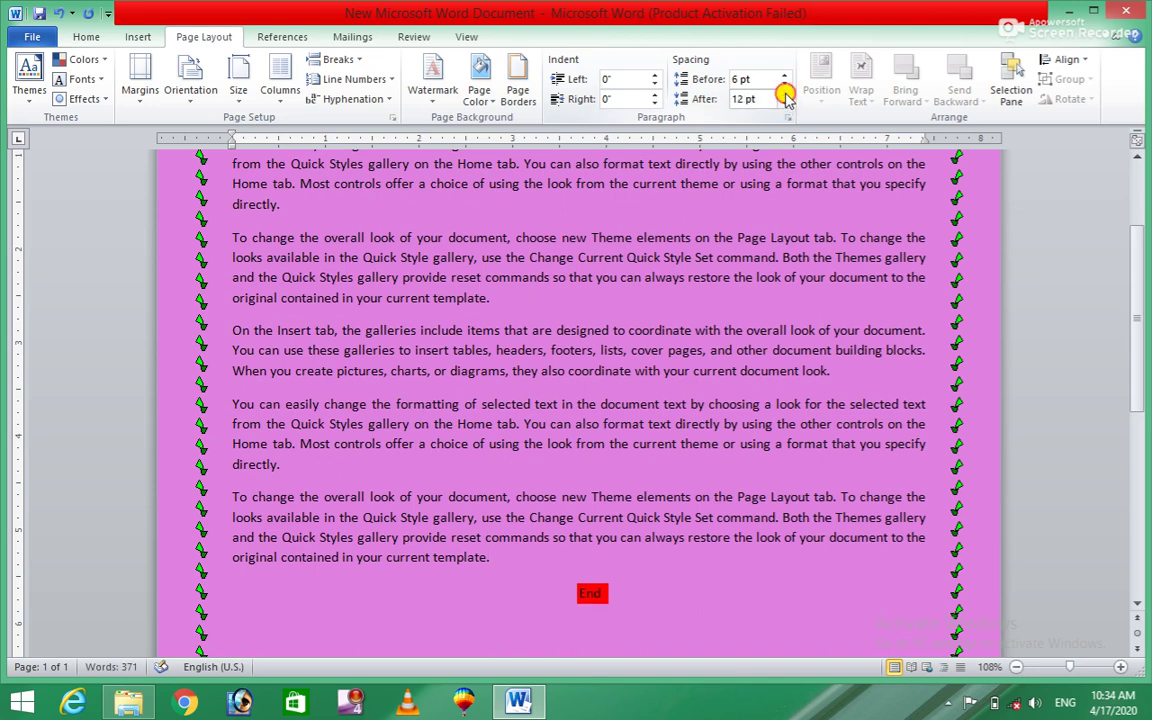
pyautogui.click(785, 93)
pyautogui.click(785, 93)
pyautogui.click(785, 93)
pyautogui.click(785, 93)
pyautogui.click(785, 93)
pyautogui.click(785, 93)
pyautogui.click(785, 93)
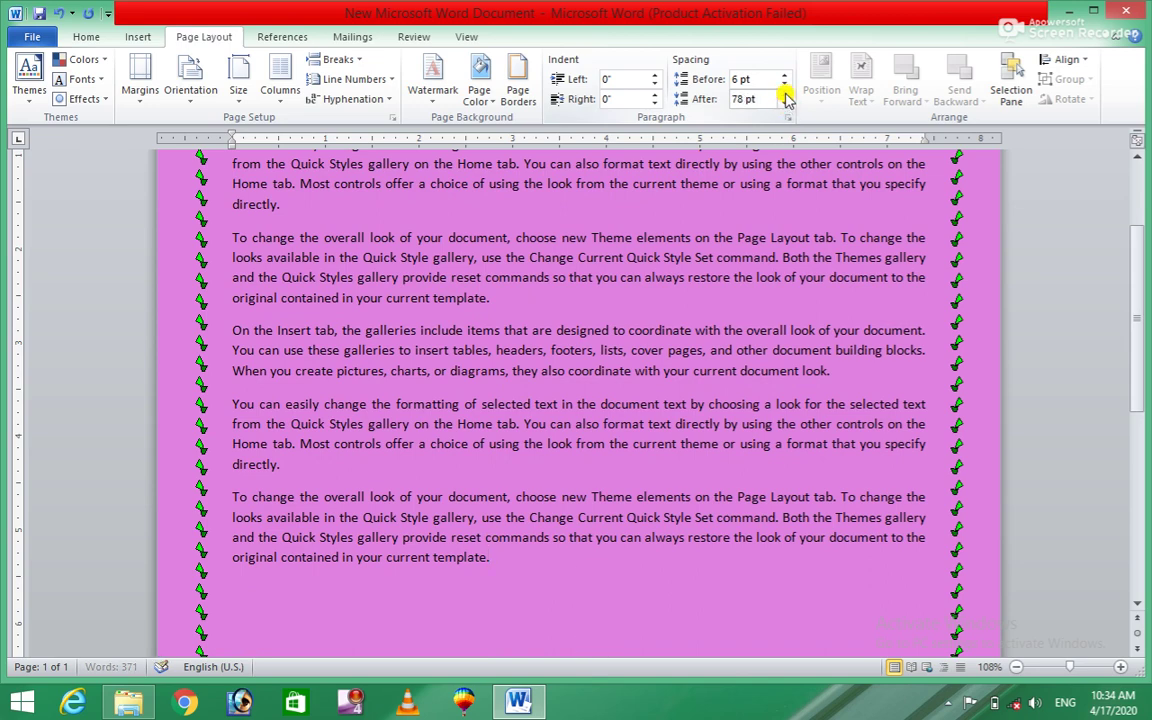
pyautogui.click(785, 104)
pyautogui.click(785, 104)
pyautogui.click(785, 104)
pyautogui.click(785, 104)
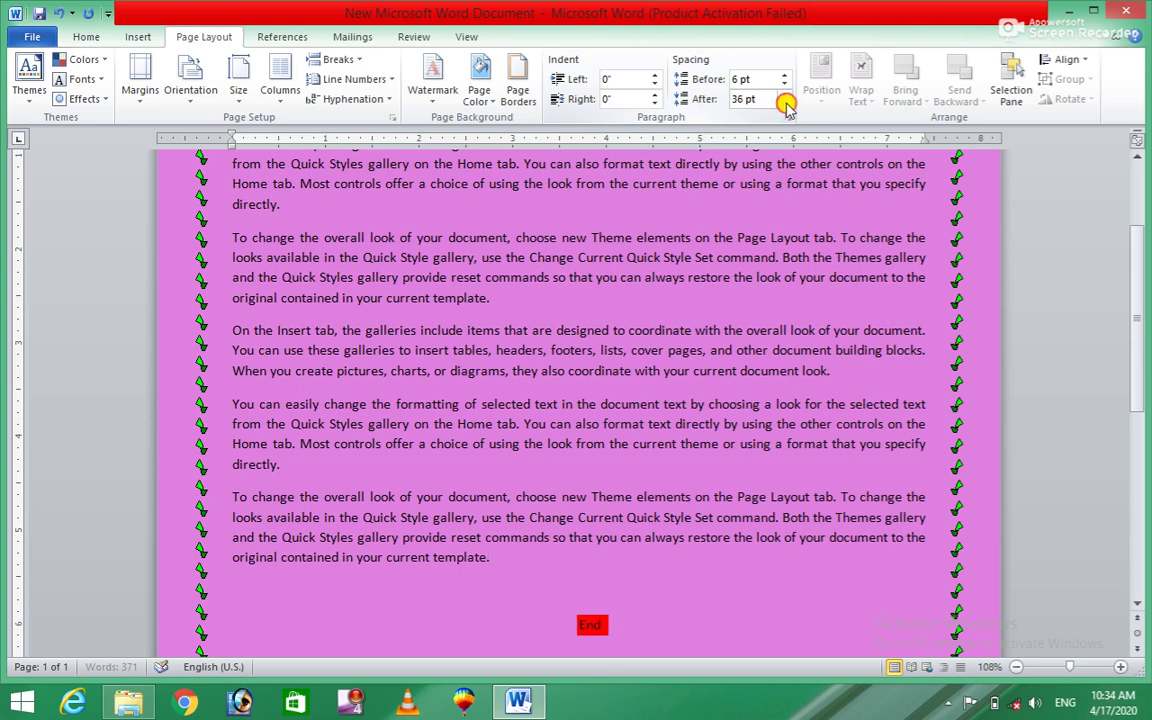
pyautogui.click(785, 104)
pyautogui.click(785, 104)
pyautogui.click(785, 104)
pyautogui.click(785, 104)
pyautogui.click(785, 104)
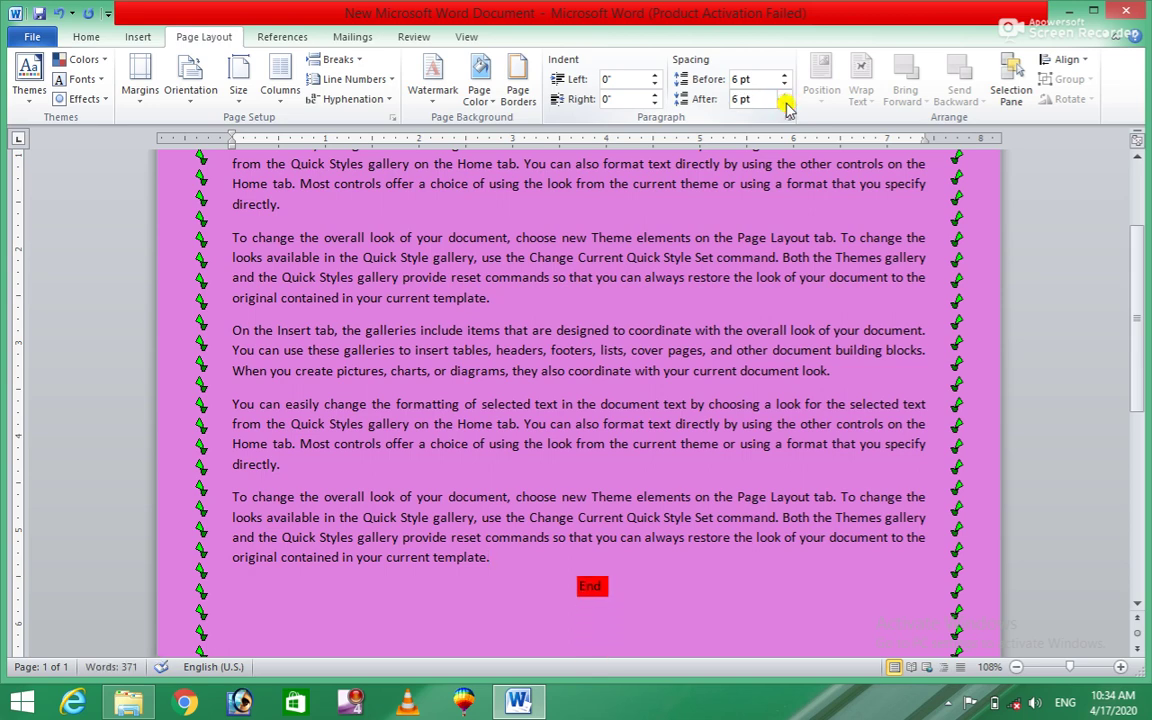
pyautogui.click(690, 318)
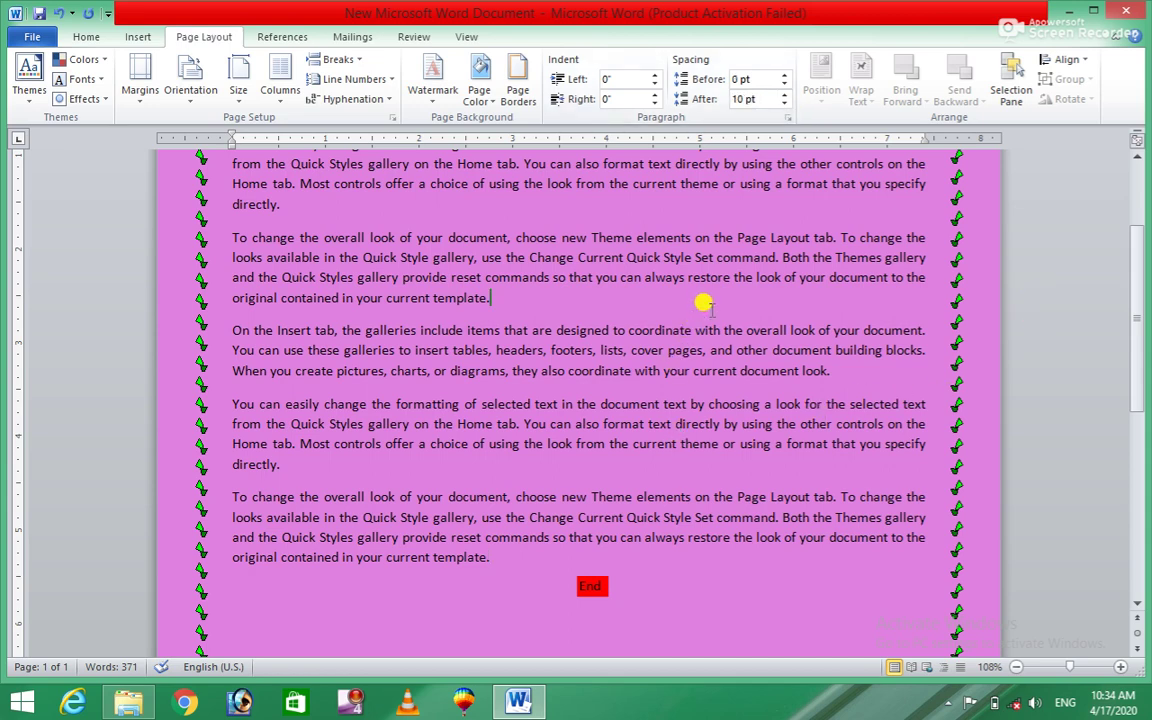
# Step: Check paragraph spacing by selecting paragraphs and the whole document, then minimize Word
pyautogui.click(591, 497)
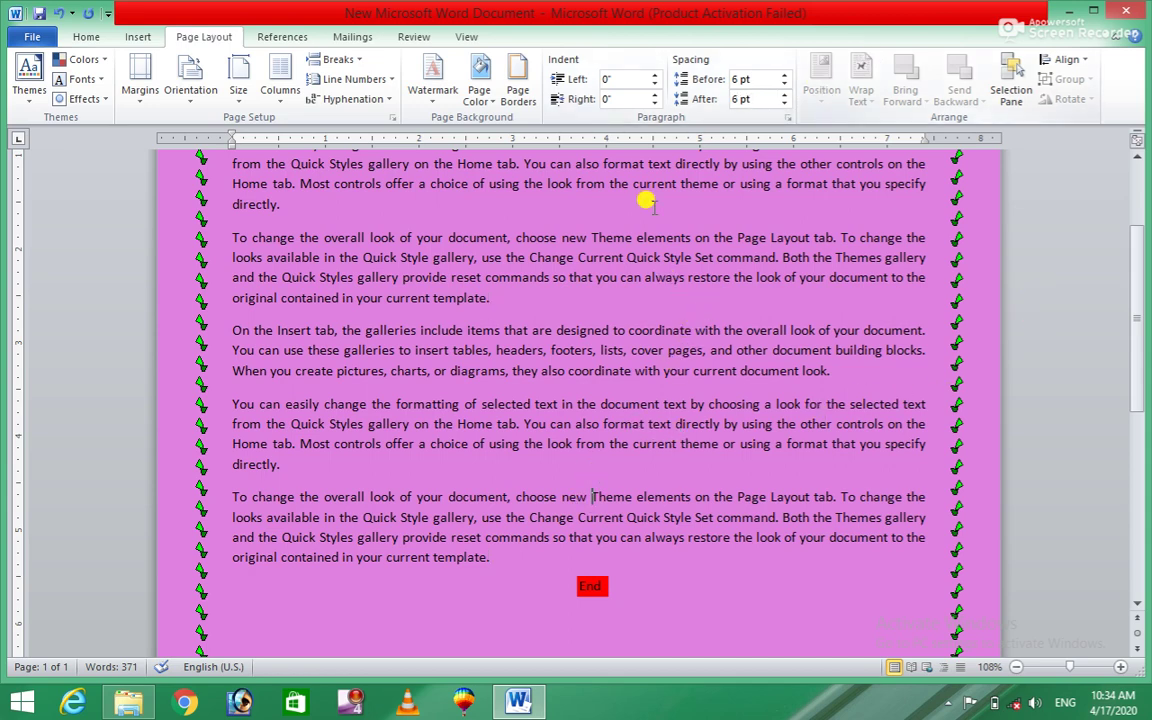
pyautogui.tripleClick(535, 257)
pyautogui.click(703, 367)
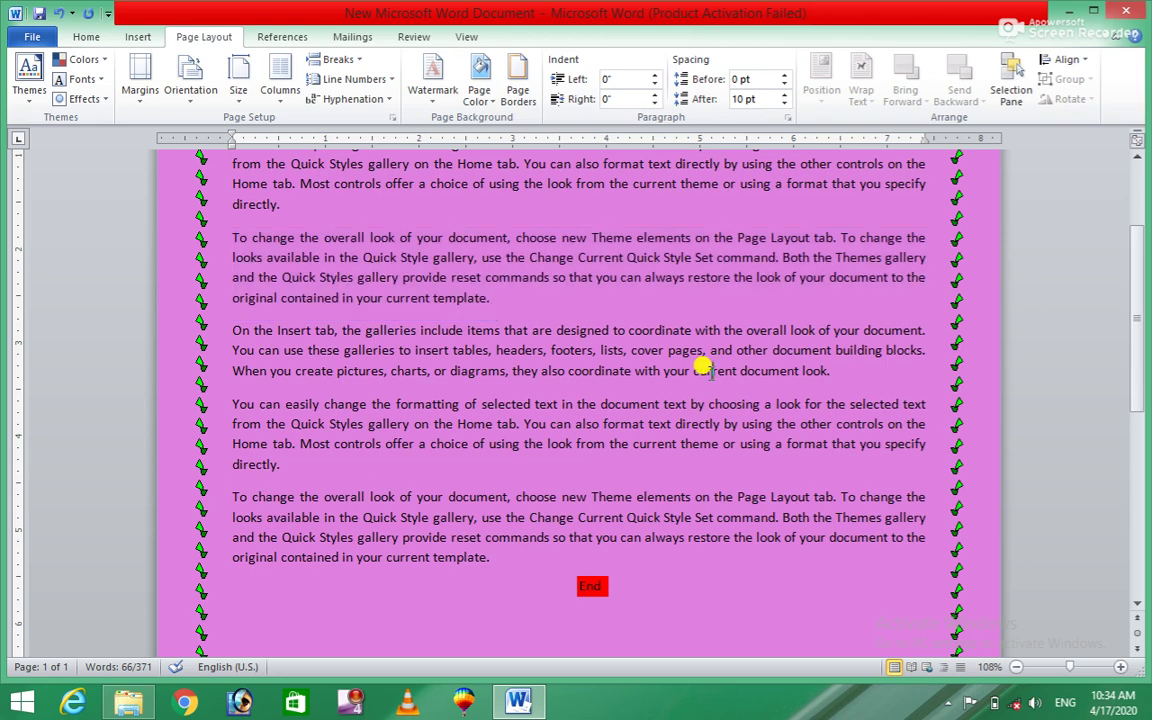
pyautogui.hotkey('ctrl', 'a')
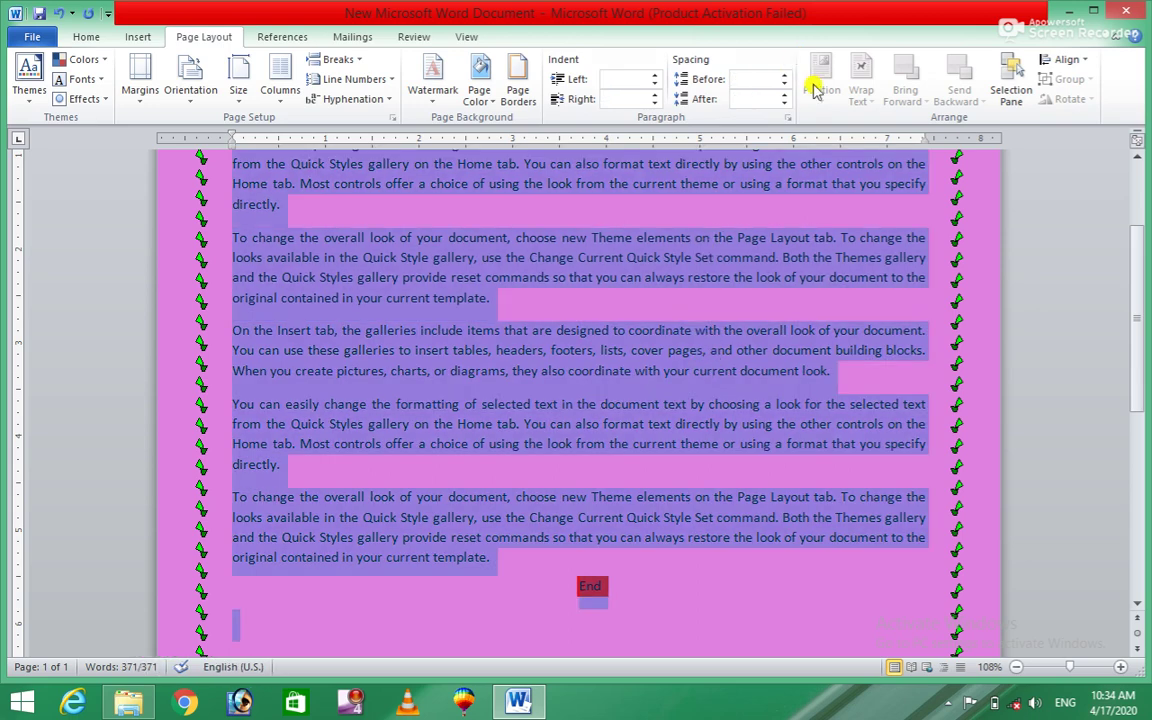
pyautogui.click(677, 360)
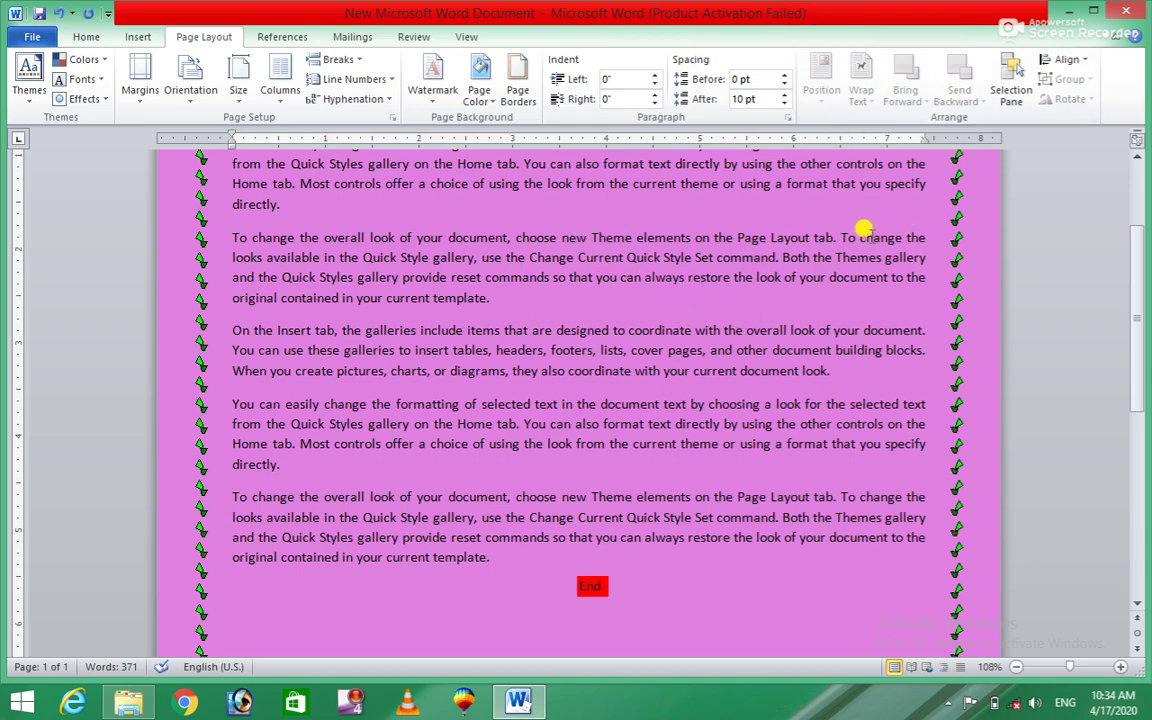
pyautogui.click(1069, 11)
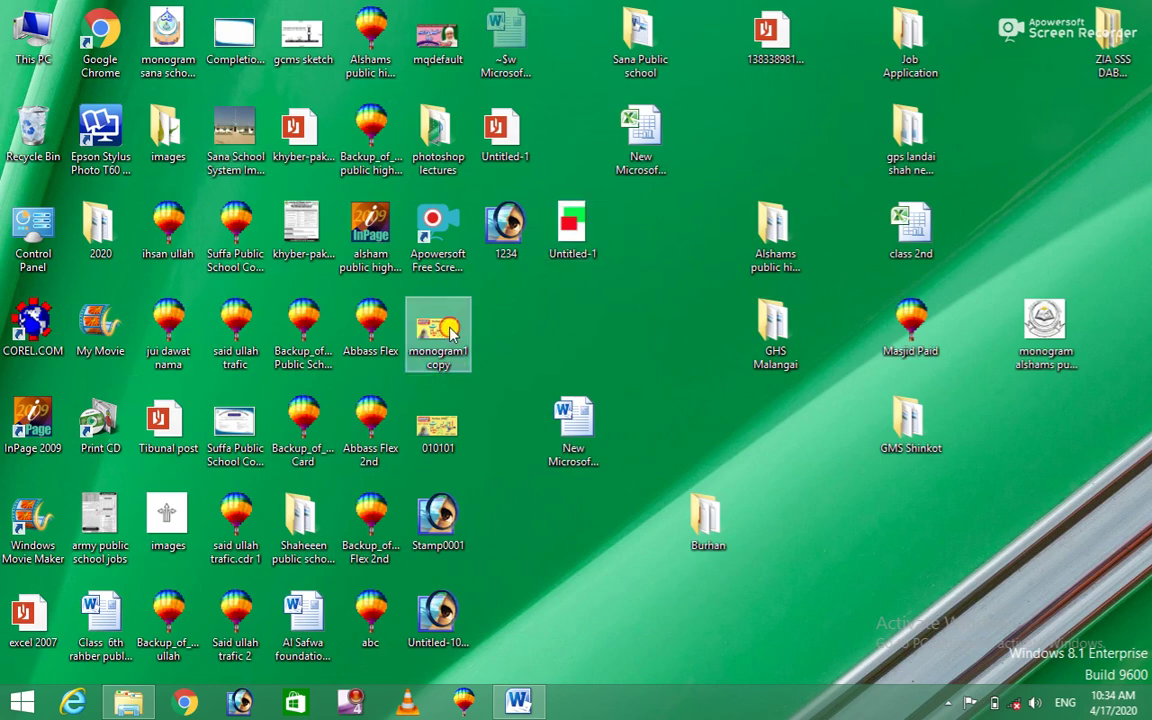
# Step: Restore Word from the taskbar, select the Subscribe banner picture and open its Position gallery
pyautogui.click(520, 703)
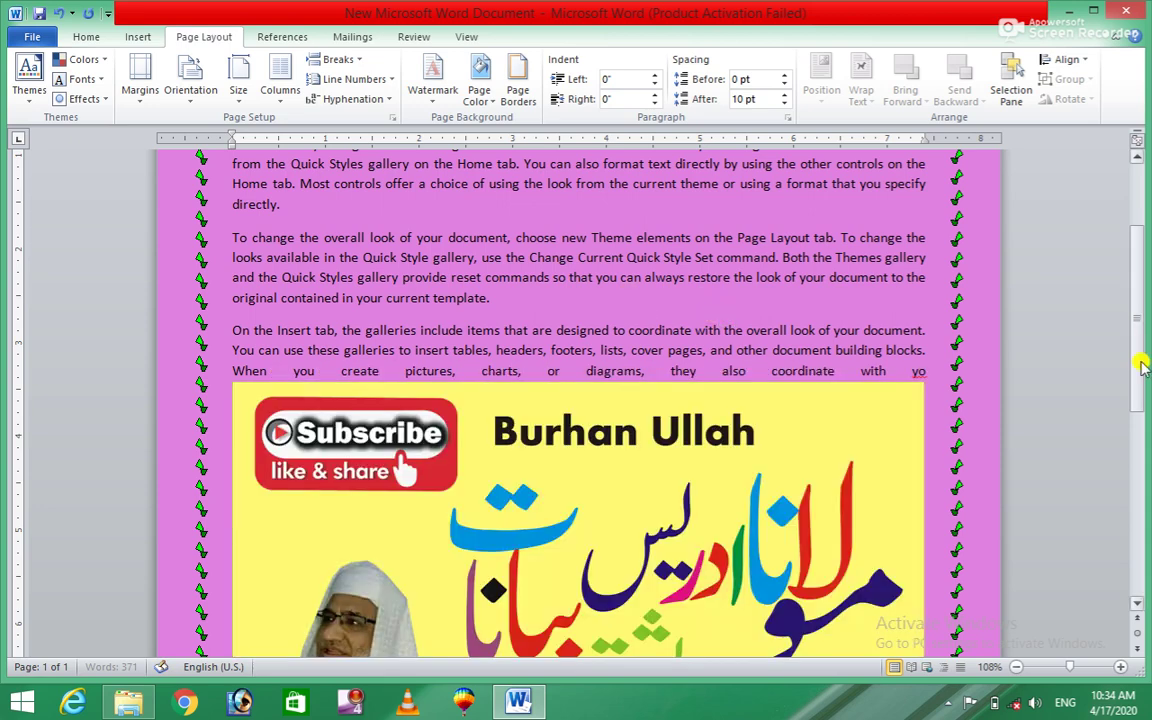
pyautogui.click(726, 476)
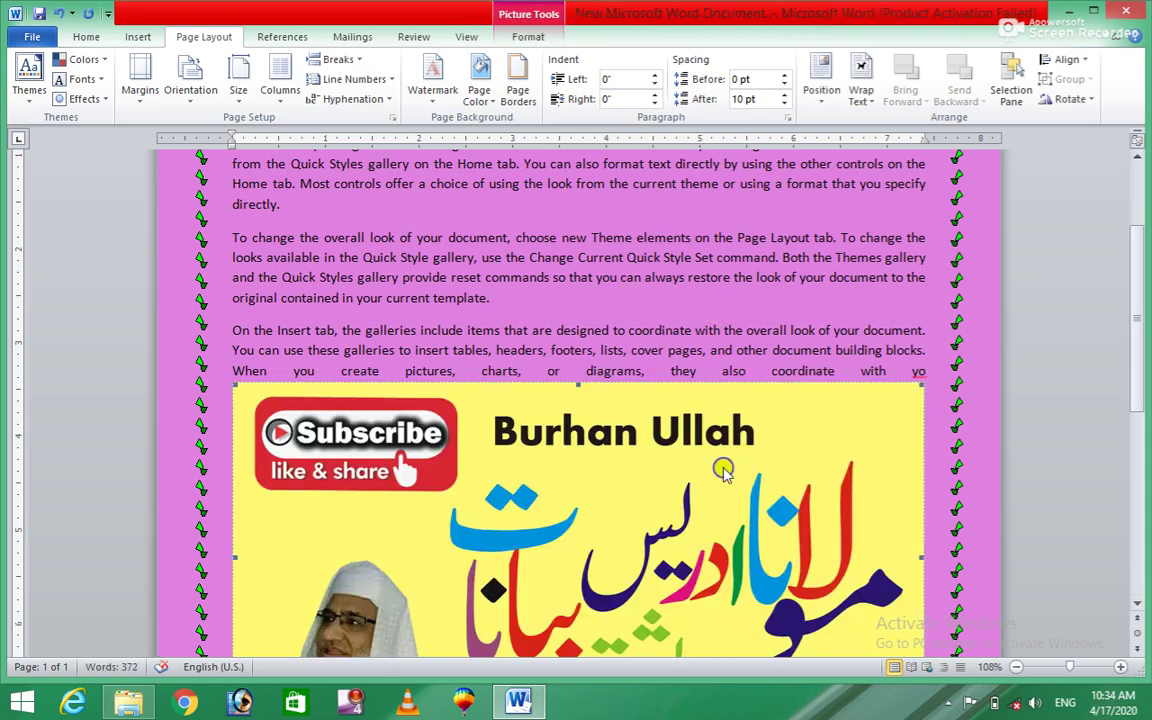
pyautogui.rightClick(724, 470)
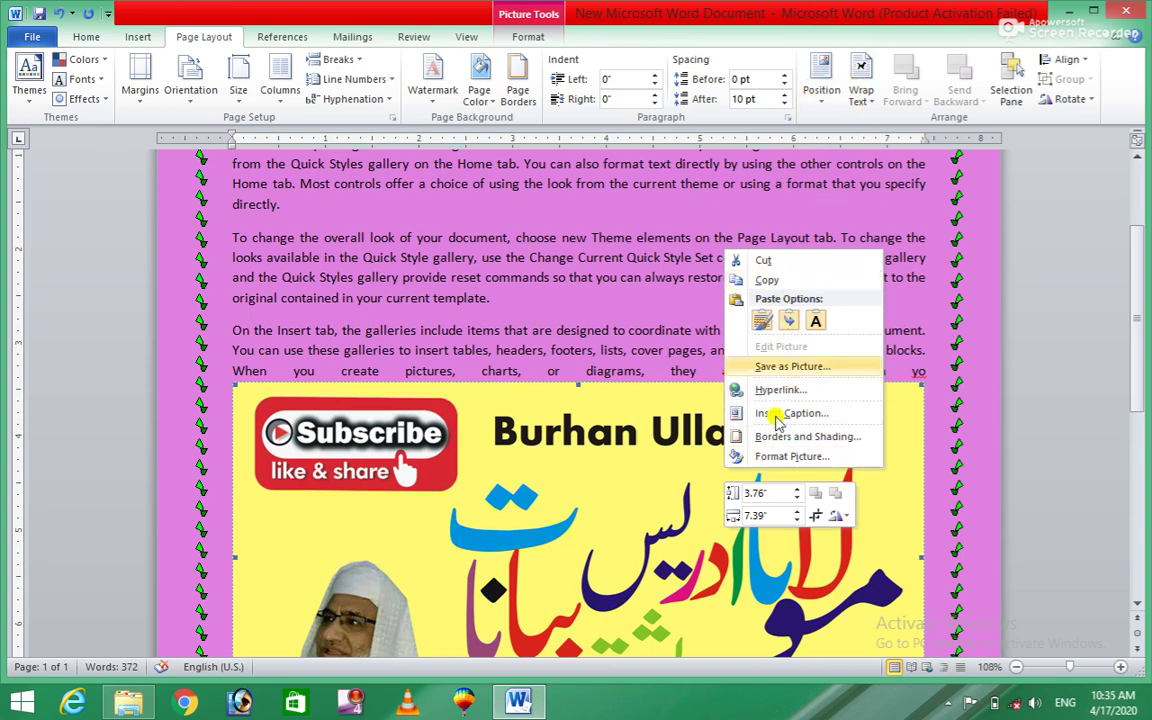
pyautogui.click(820, 78)
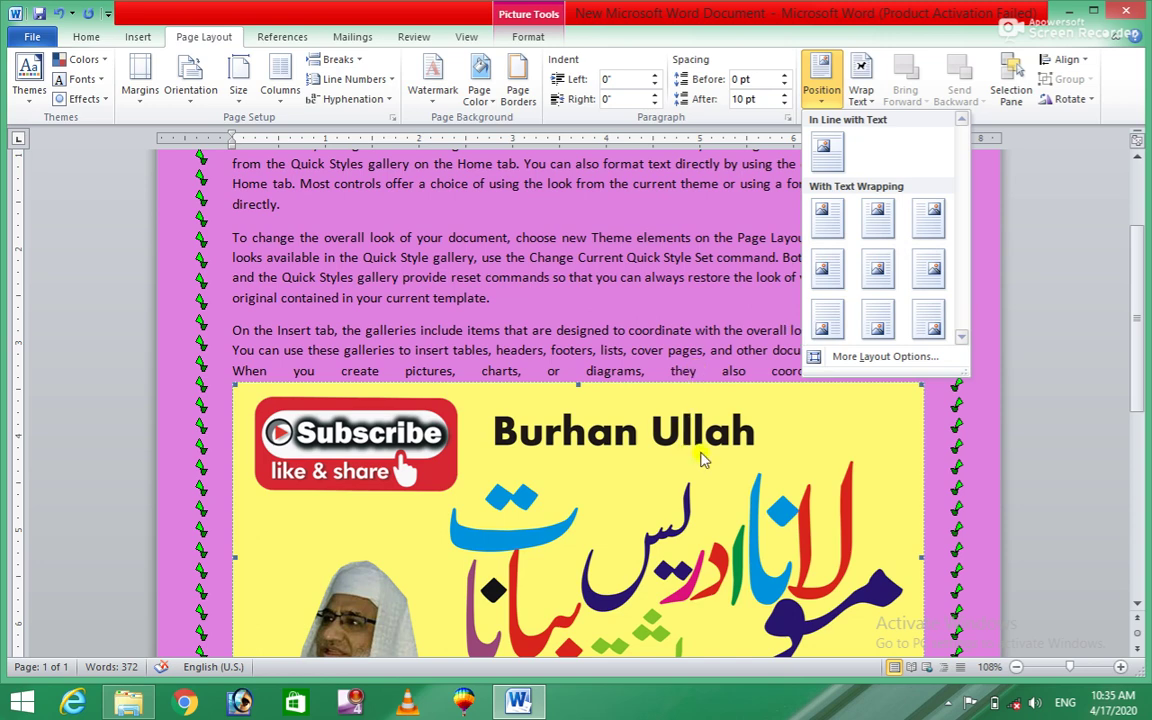
# Step: Shrink the Subscribe banner picture to a small size by dragging its corner handle inward twice
pyautogui.click(918, 379)
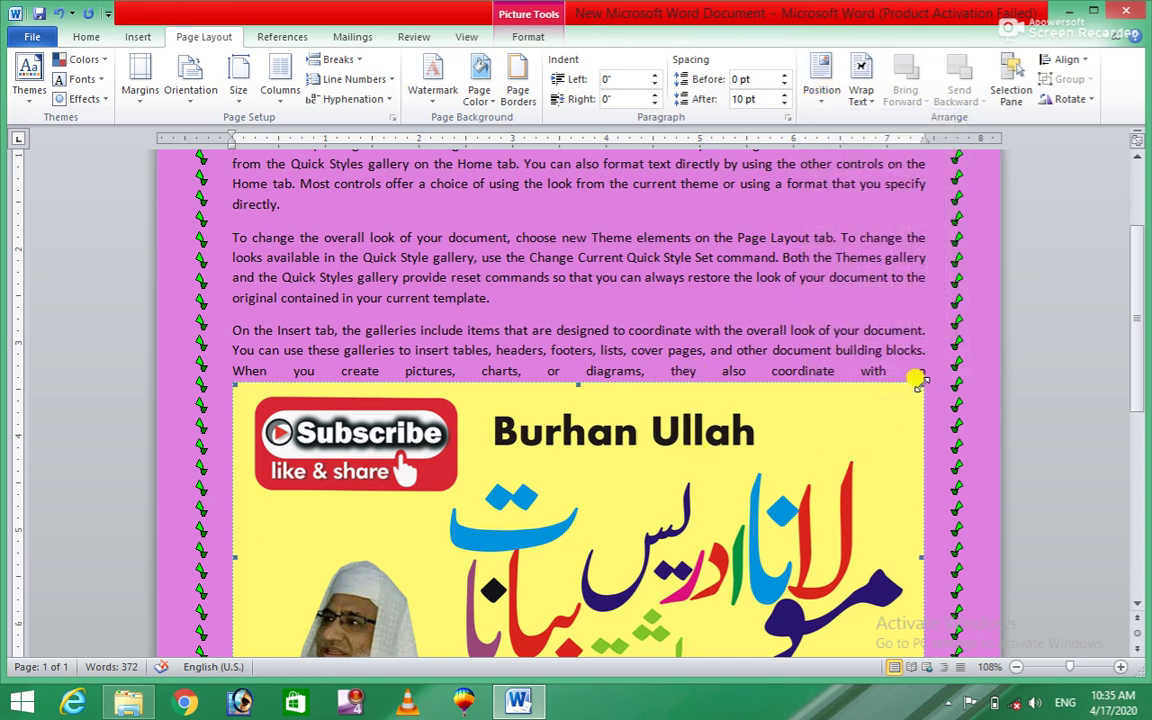
pyautogui.moveTo(918, 379); pyautogui.dragTo(563, 627)
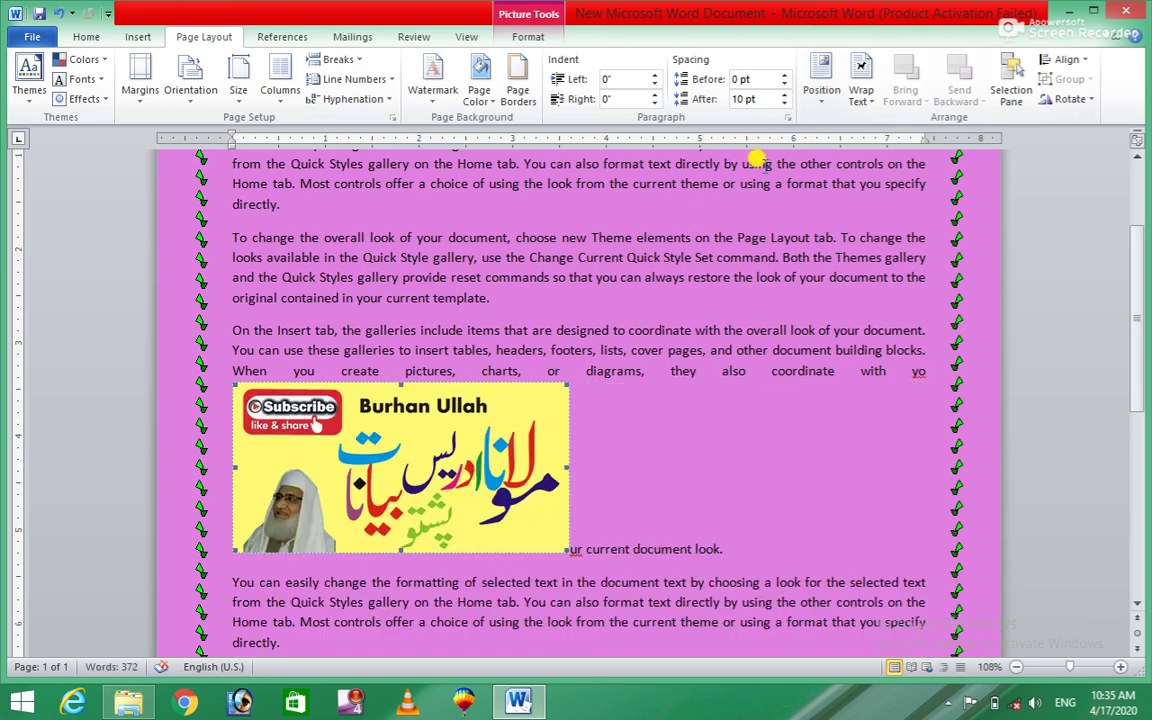
pyautogui.moveTo(561, 385); pyautogui.dragTo(345, 420)
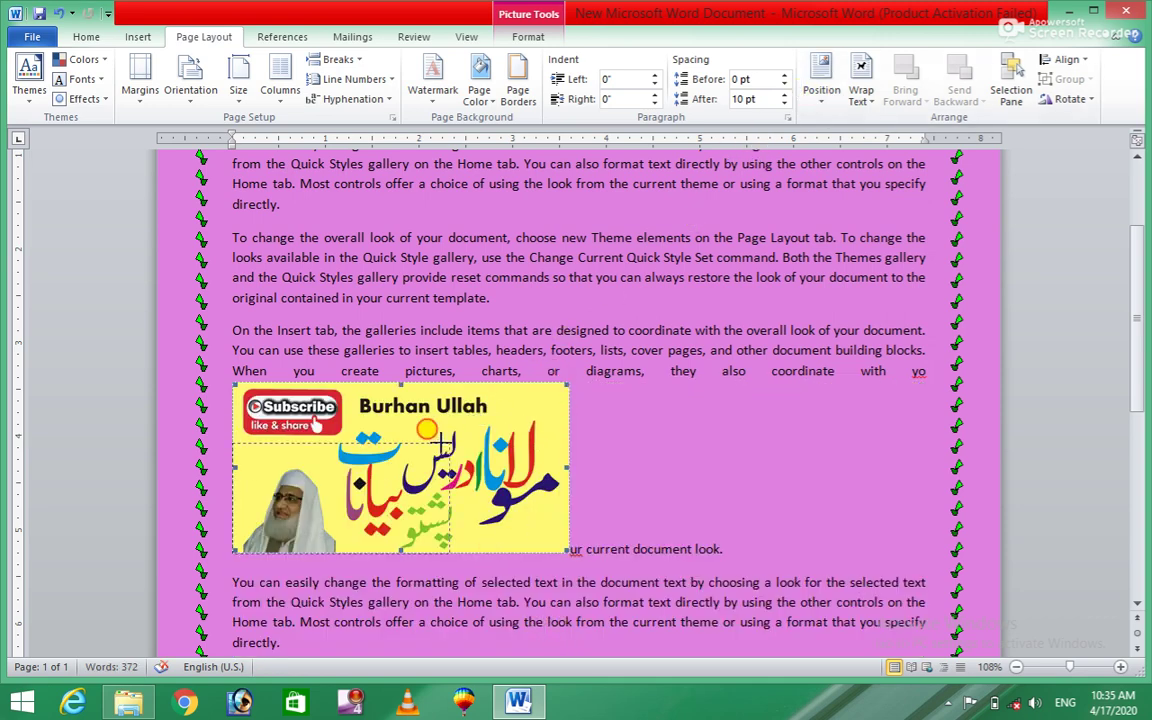
pyautogui.click(821, 78)
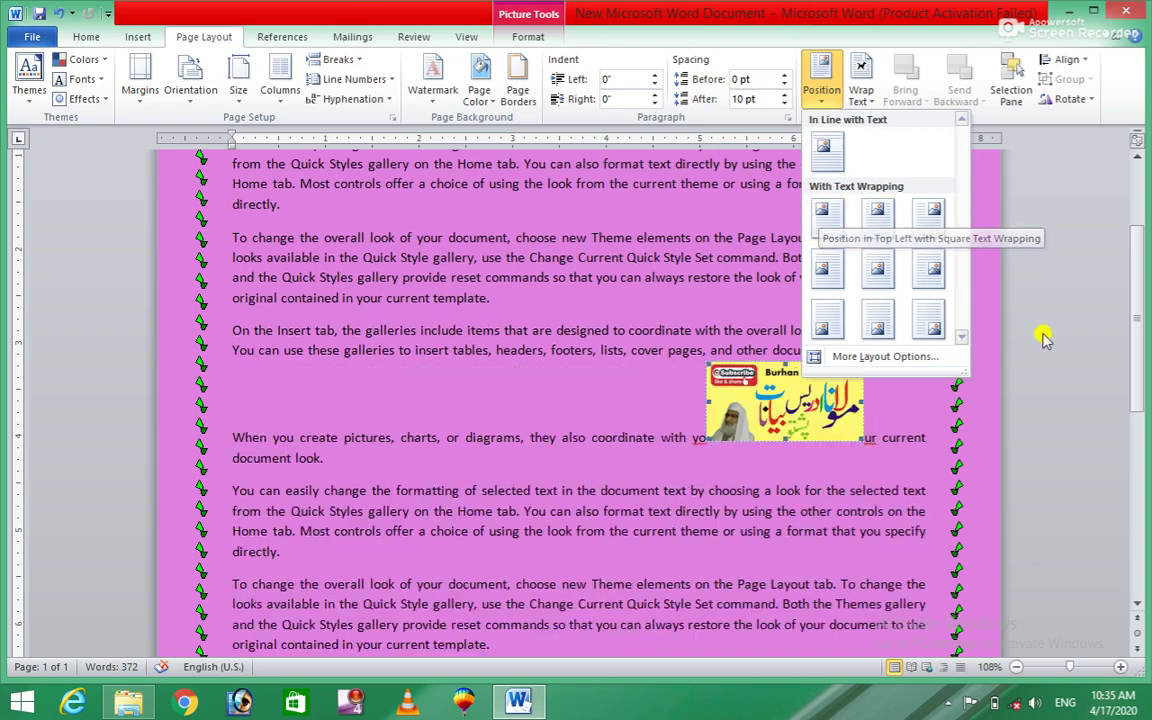
pyautogui.click(1139, 350)
# Step: Try Position presets on the banner: top-left with square wrapping, then a middle placement
pyautogui.moveTo(1140, 336); pyautogui.dragTo(1135, 296)
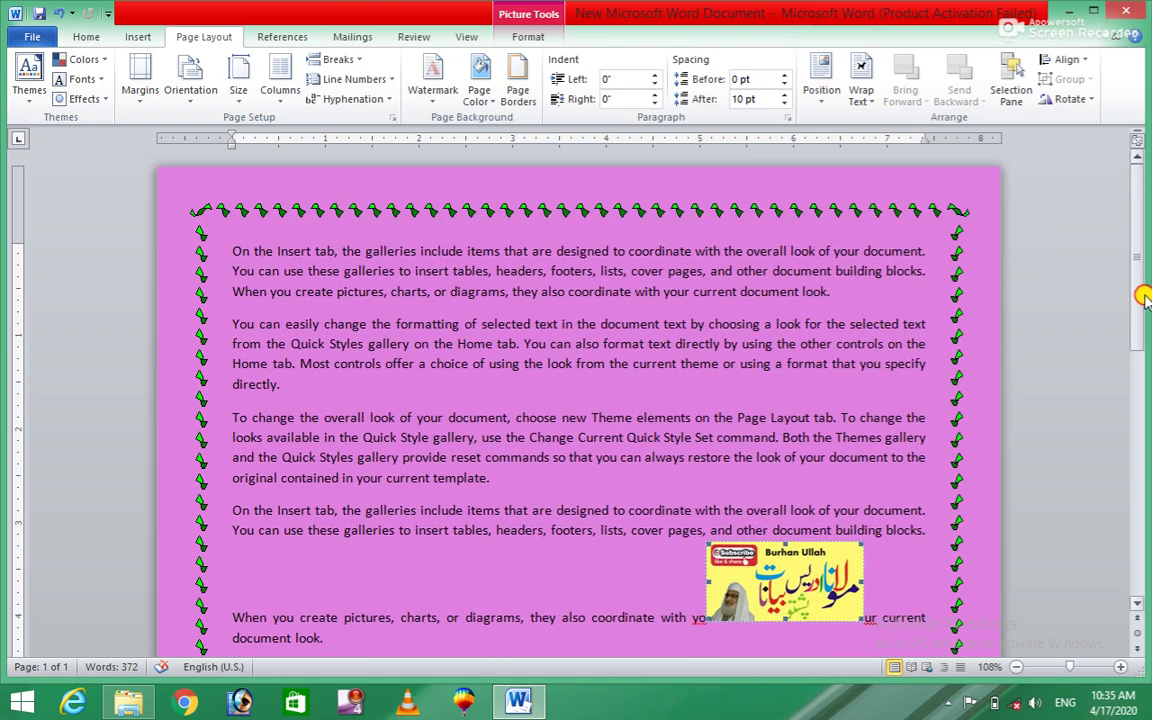
pyautogui.click(818, 100)
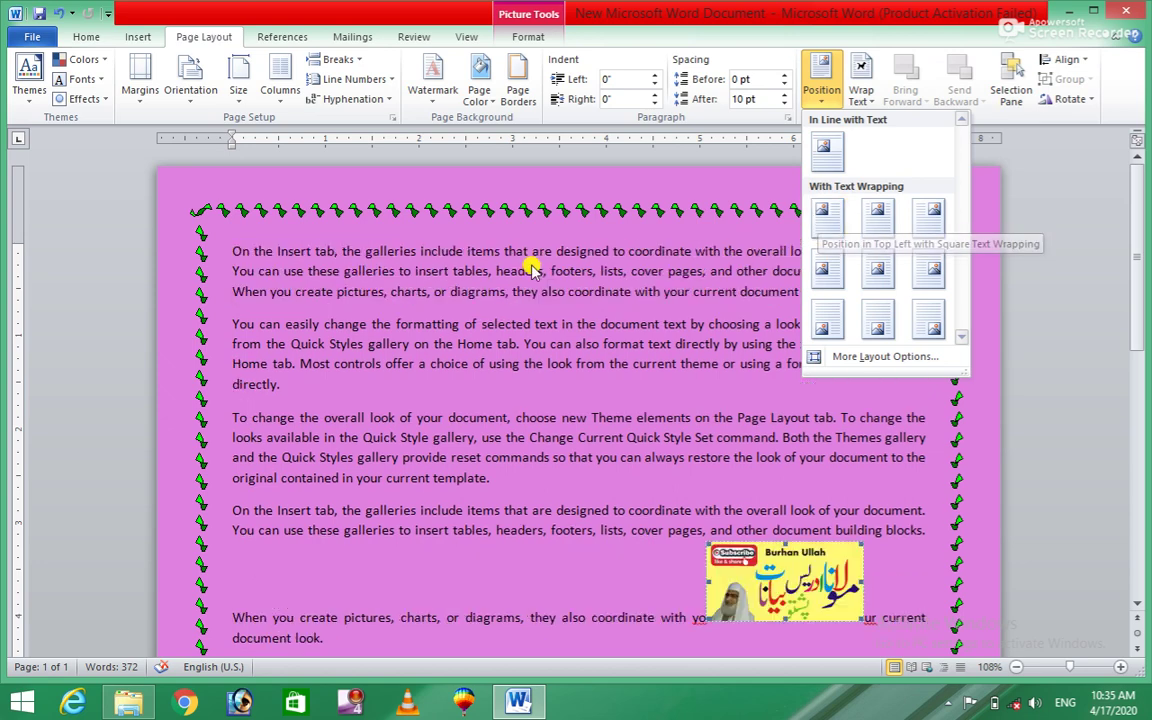
pyautogui.click(826, 216)
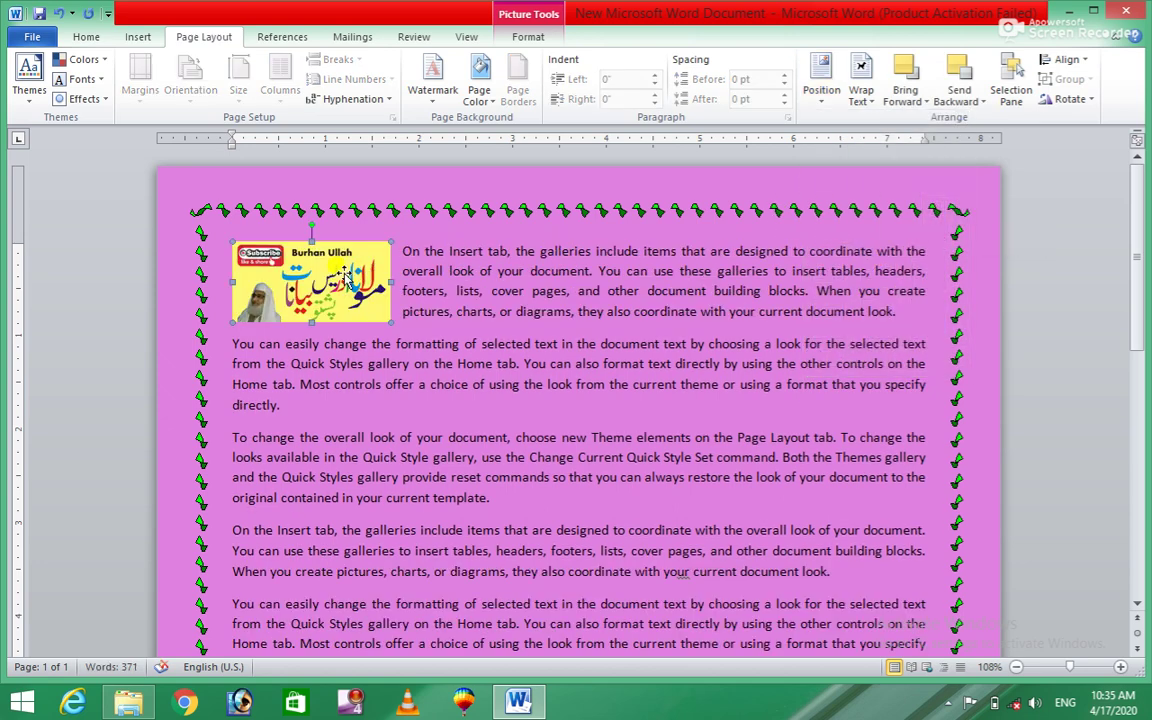
pyautogui.click(821, 85)
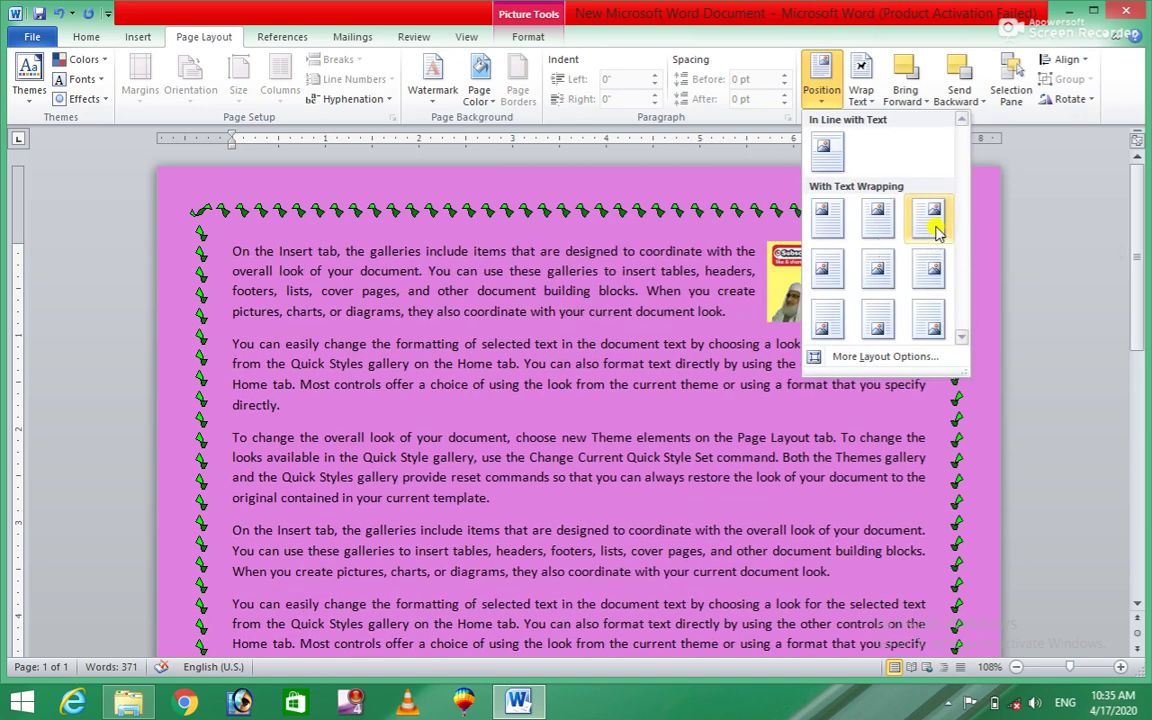
pyautogui.click(826, 266)
# Step: Try middle-right placement, then settle on Position in Top Left with Square Text Wrapping
pyautogui.moveTo(1133, 287); pyautogui.dragTo(1131, 352)
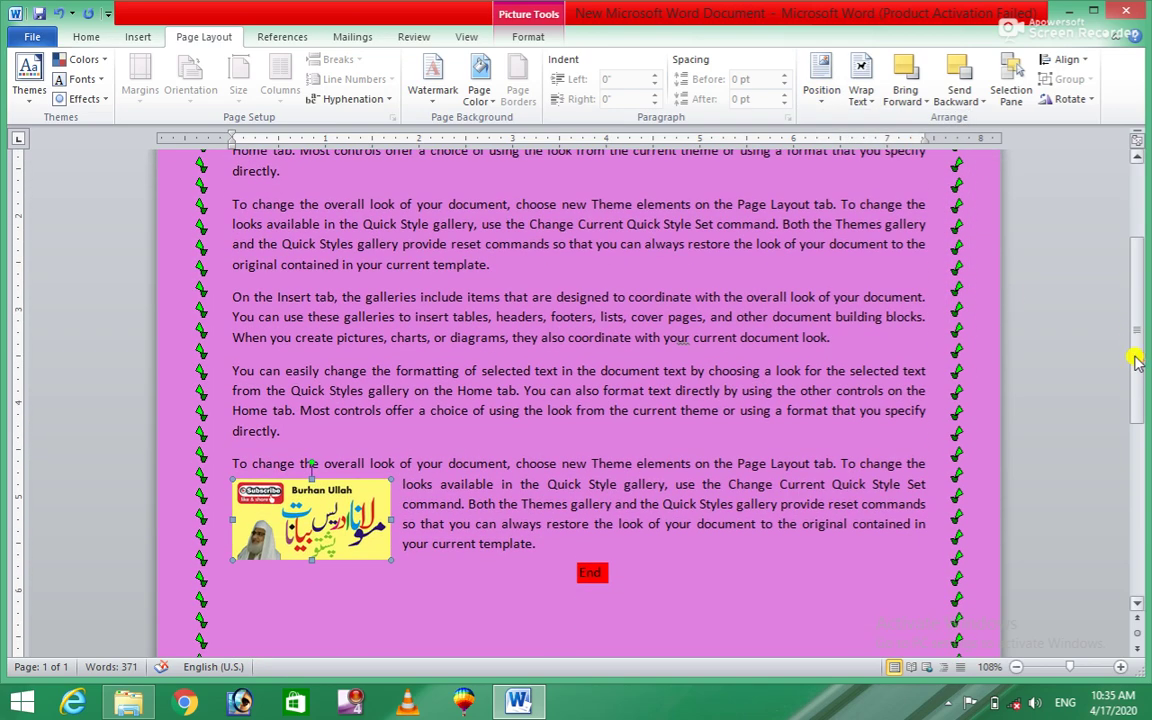
pyautogui.click(822, 100)
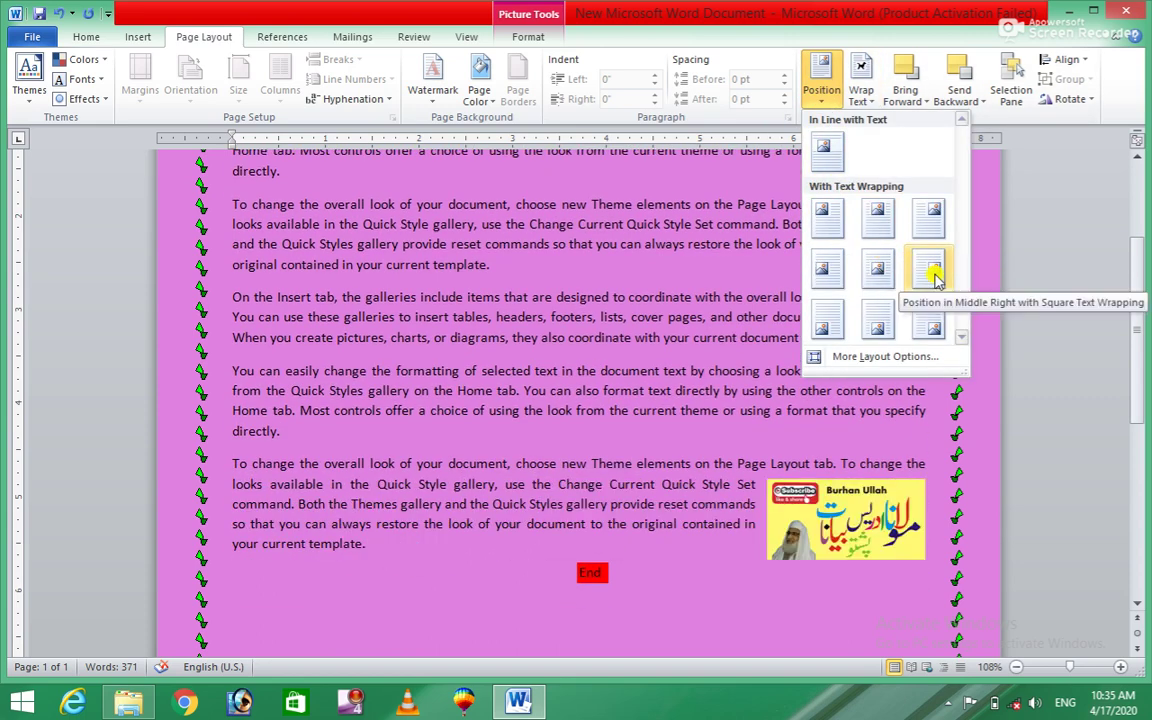
pyautogui.click(936, 330)
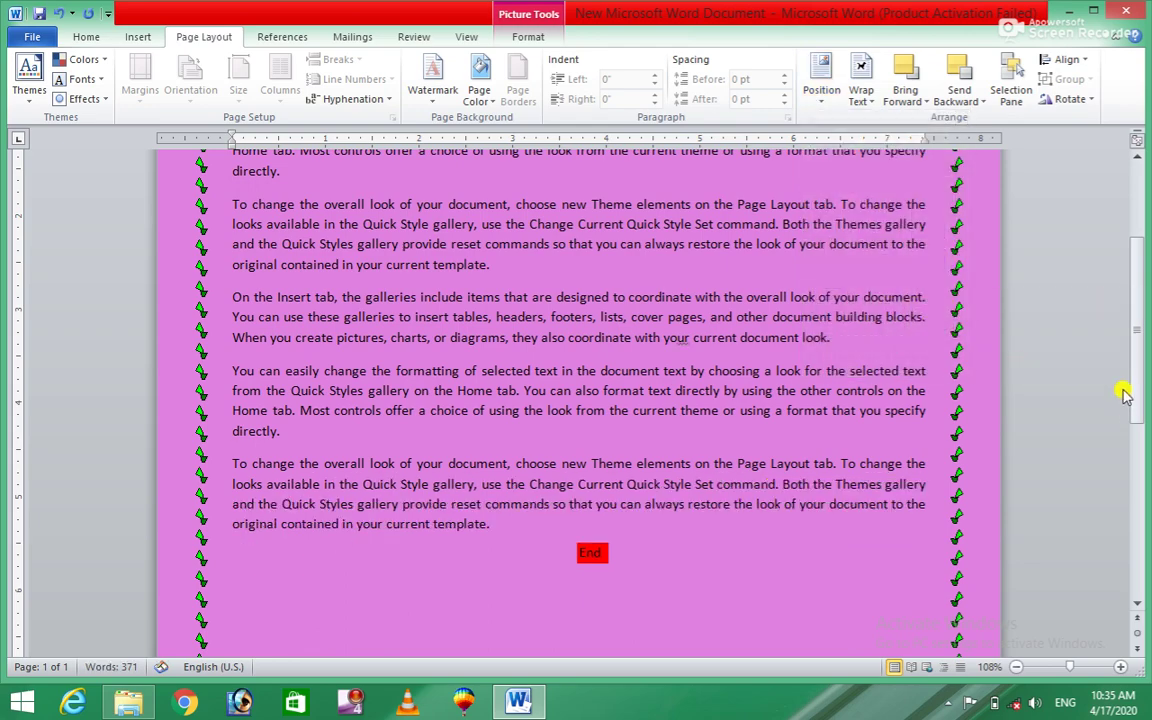
pyautogui.moveTo(1141, 369); pyautogui.dragTo(1146, 524)
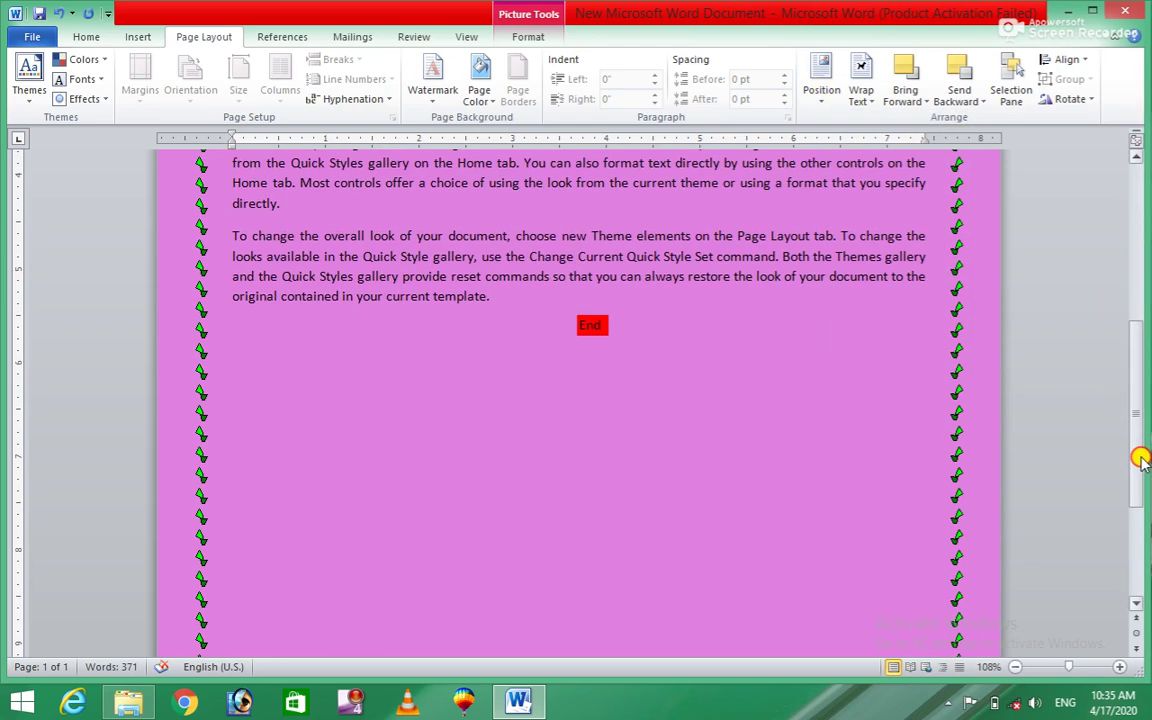
pyautogui.click(820, 95)
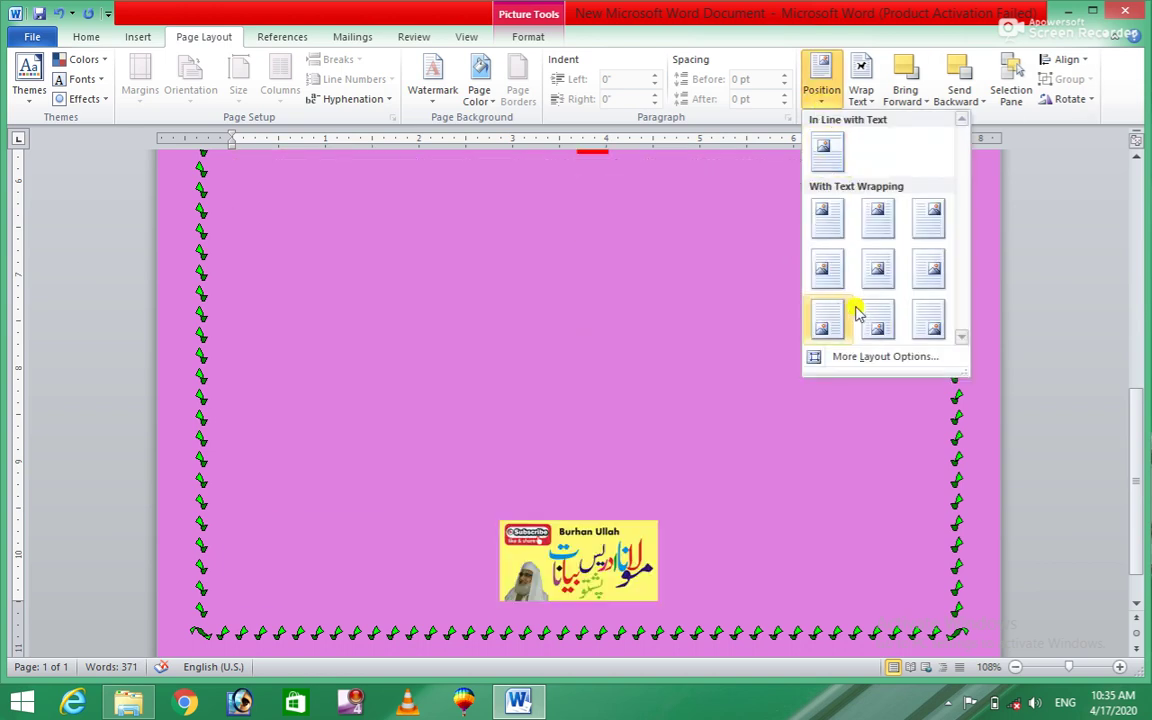
pyautogui.click(825, 216)
pyautogui.moveTo(1140, 491); pyautogui.dragTo(1142, 244)
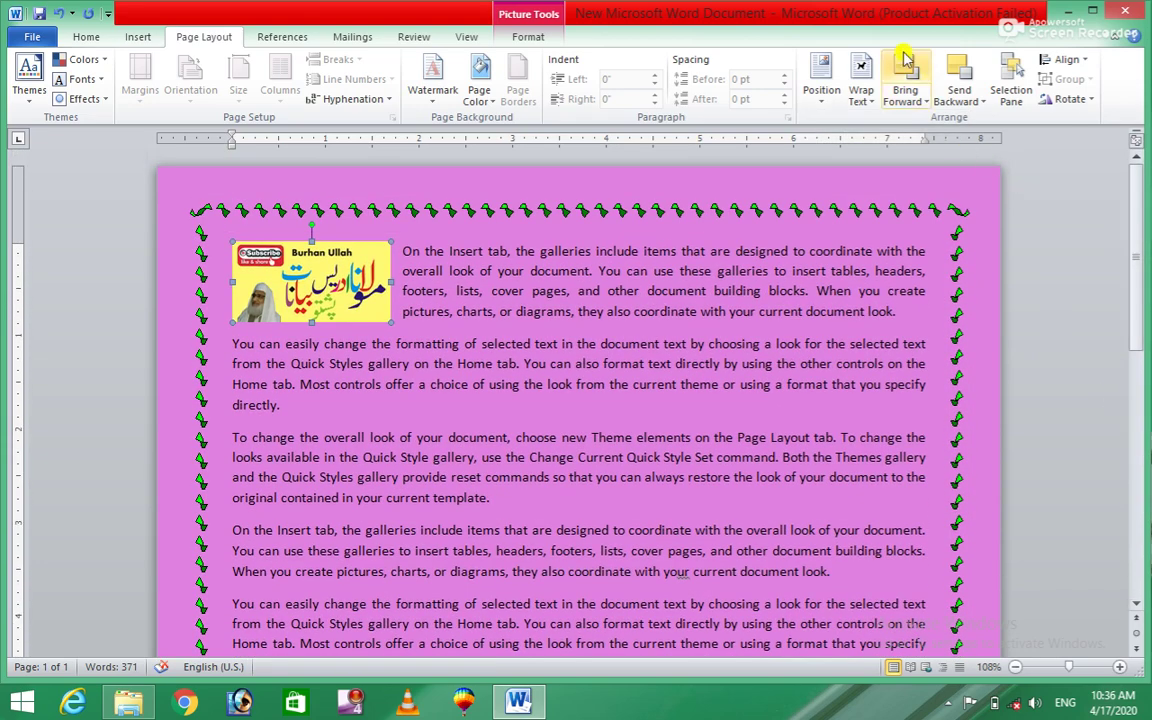
# Step: Set the banner picture's text wrapping to Top and Bottom through More Layout Options
pyautogui.click(875, 107)
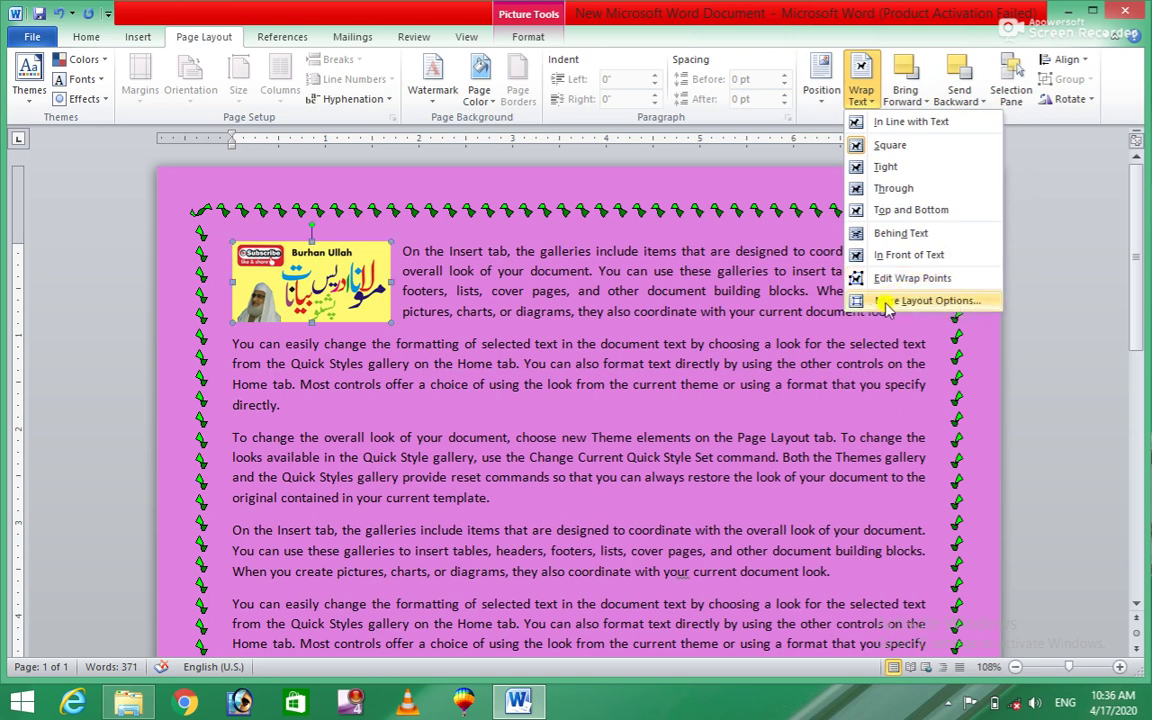
pyautogui.click(887, 302)
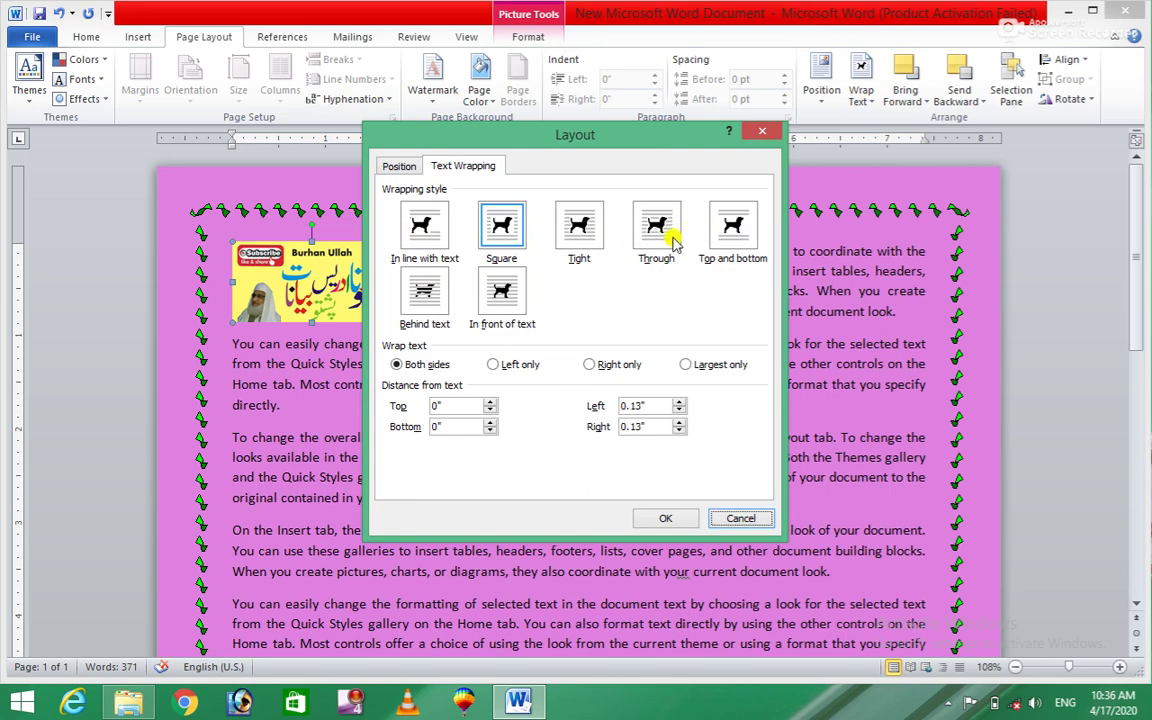
pyautogui.click(735, 226)
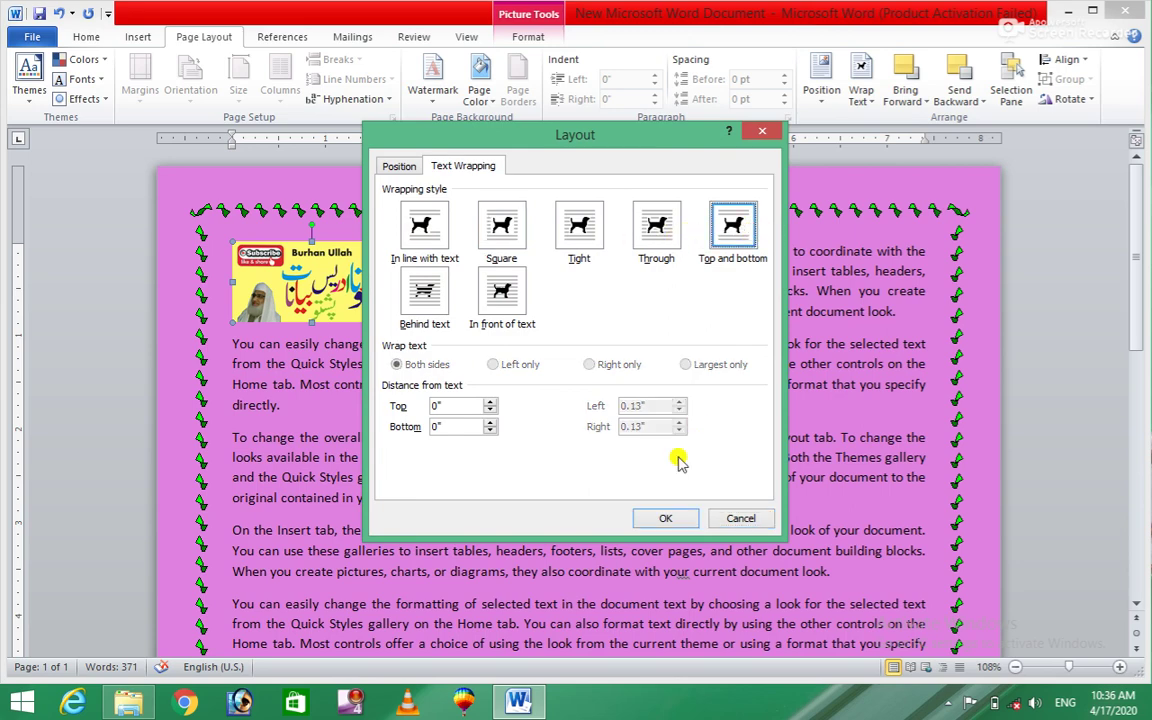
pyautogui.click(664, 520)
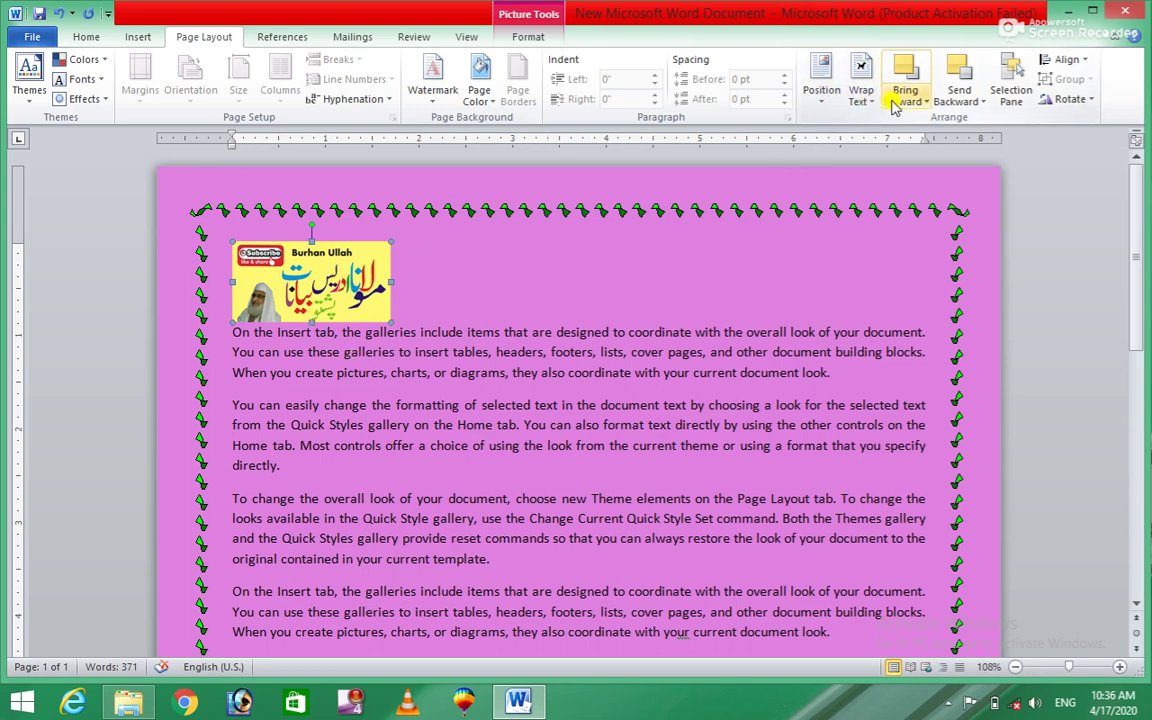
# Step: Wrap the banner squarely again, try Bring to Front, and finish with Bring in Front of Text
pyautogui.click(860, 94)
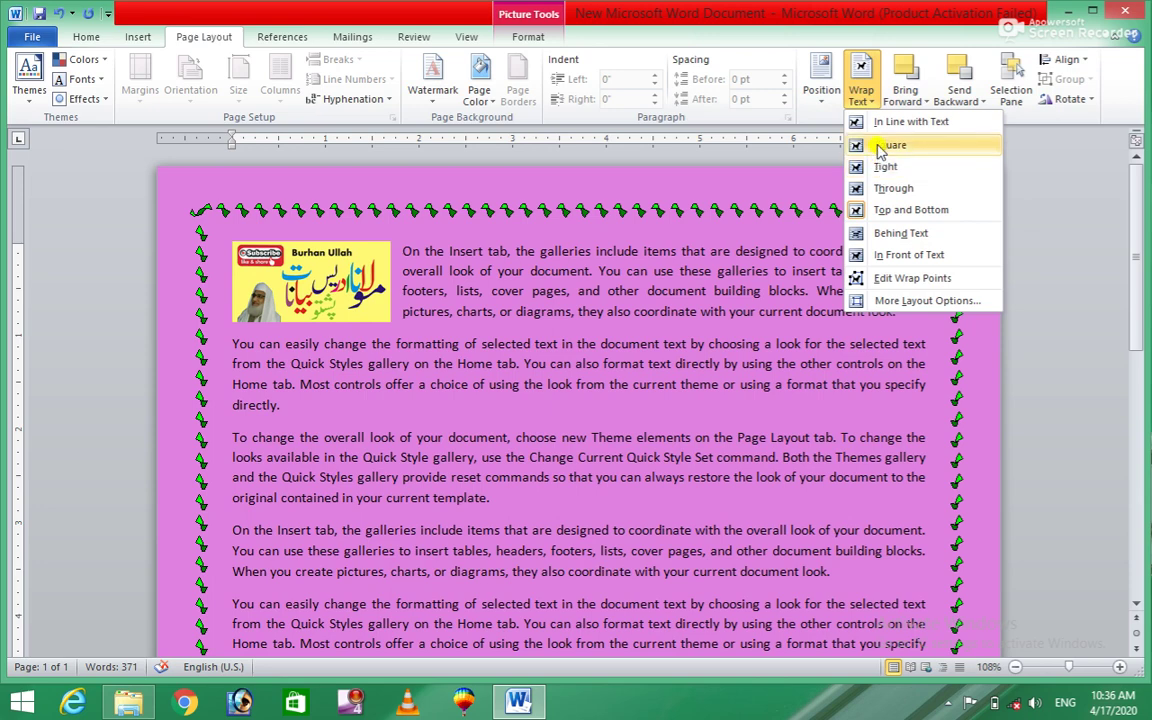
pyautogui.click(878, 147)
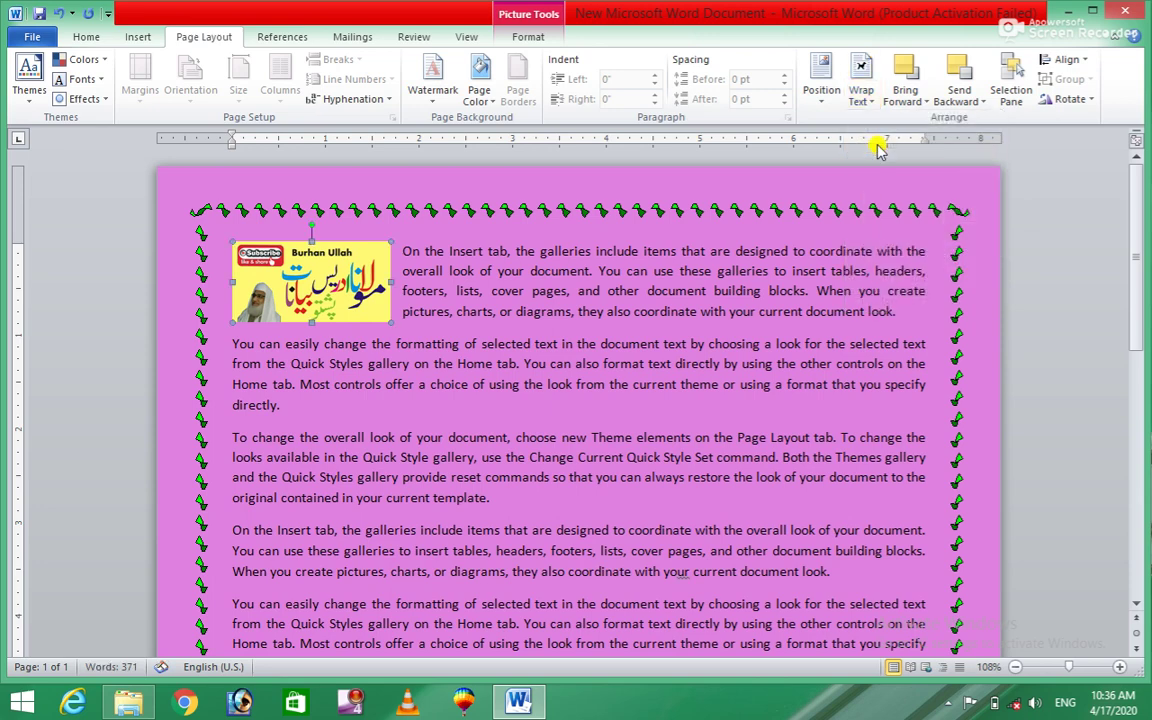
pyautogui.click(927, 104)
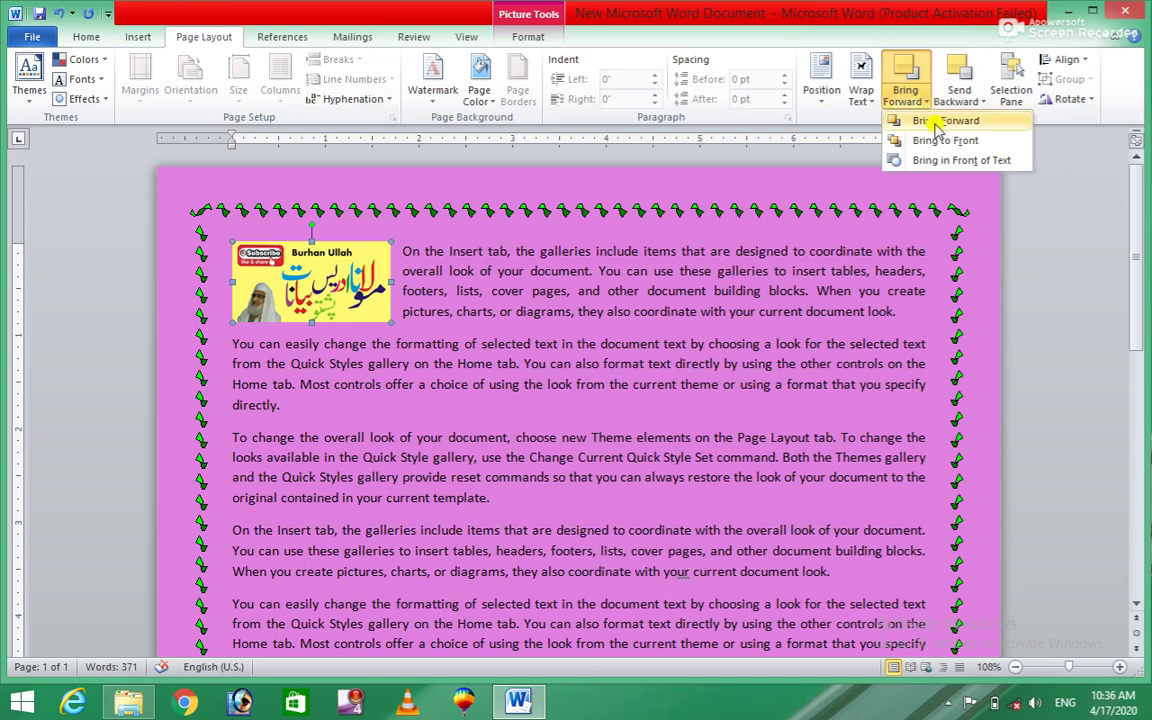
pyautogui.click(937, 122)
pyautogui.click(922, 104)
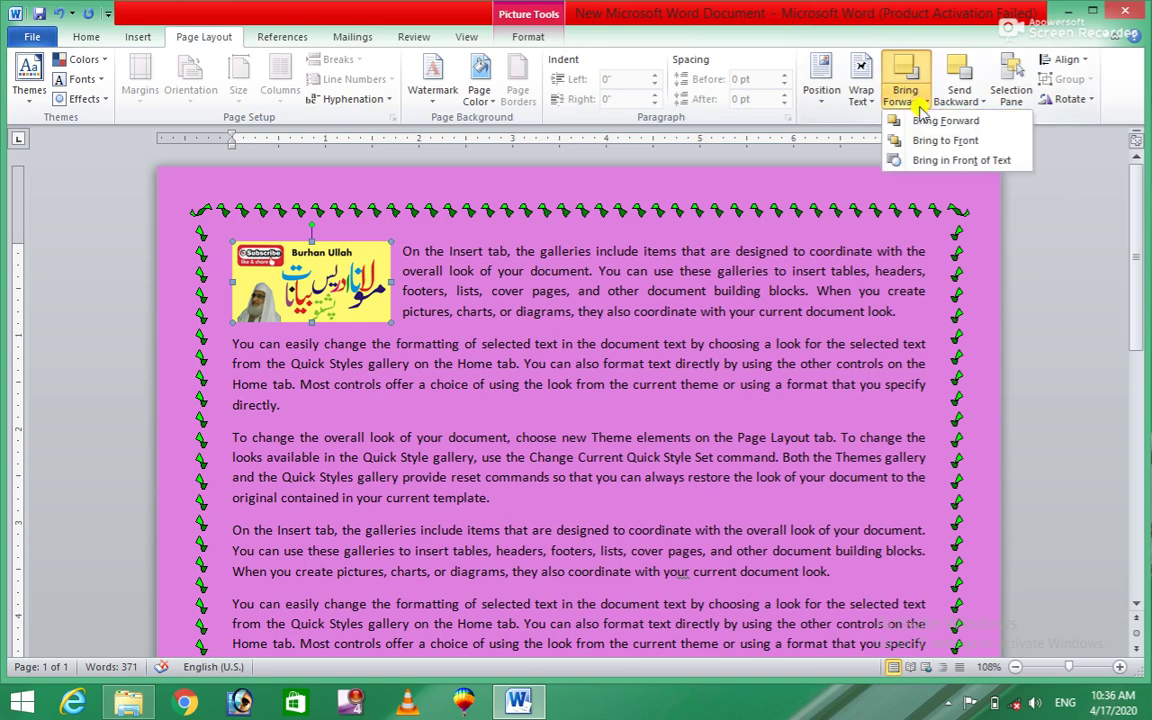
pyautogui.click(925, 143)
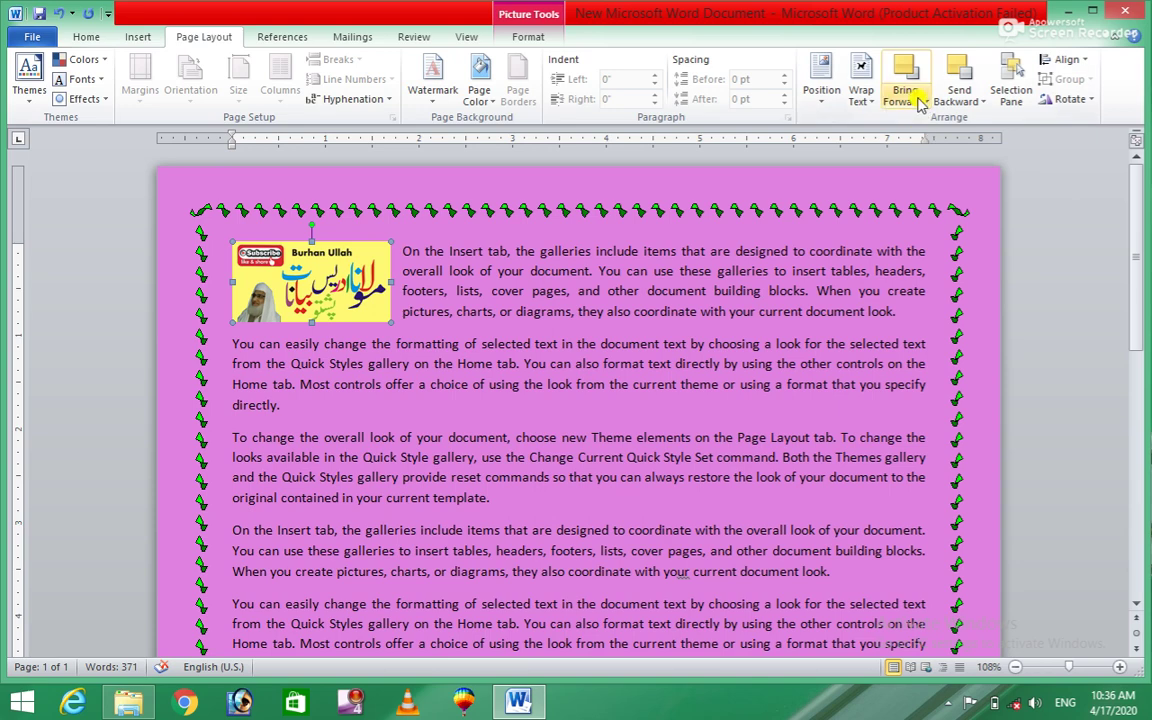
pyautogui.click(925, 102)
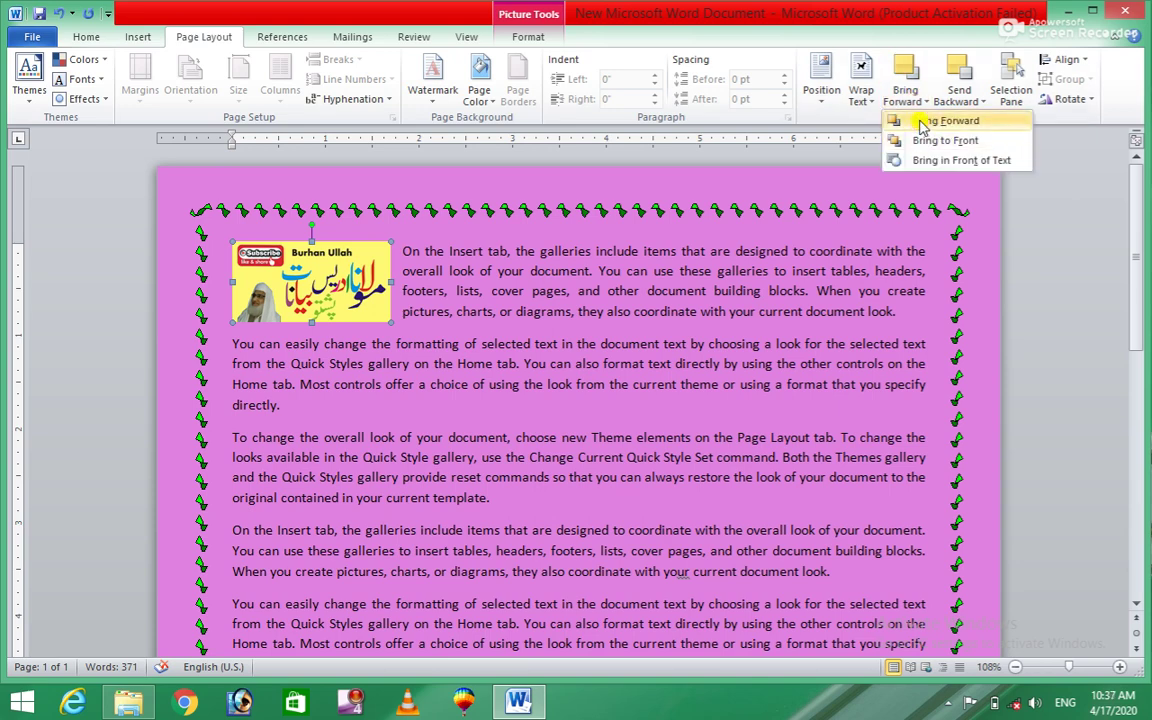
pyautogui.click(921, 122)
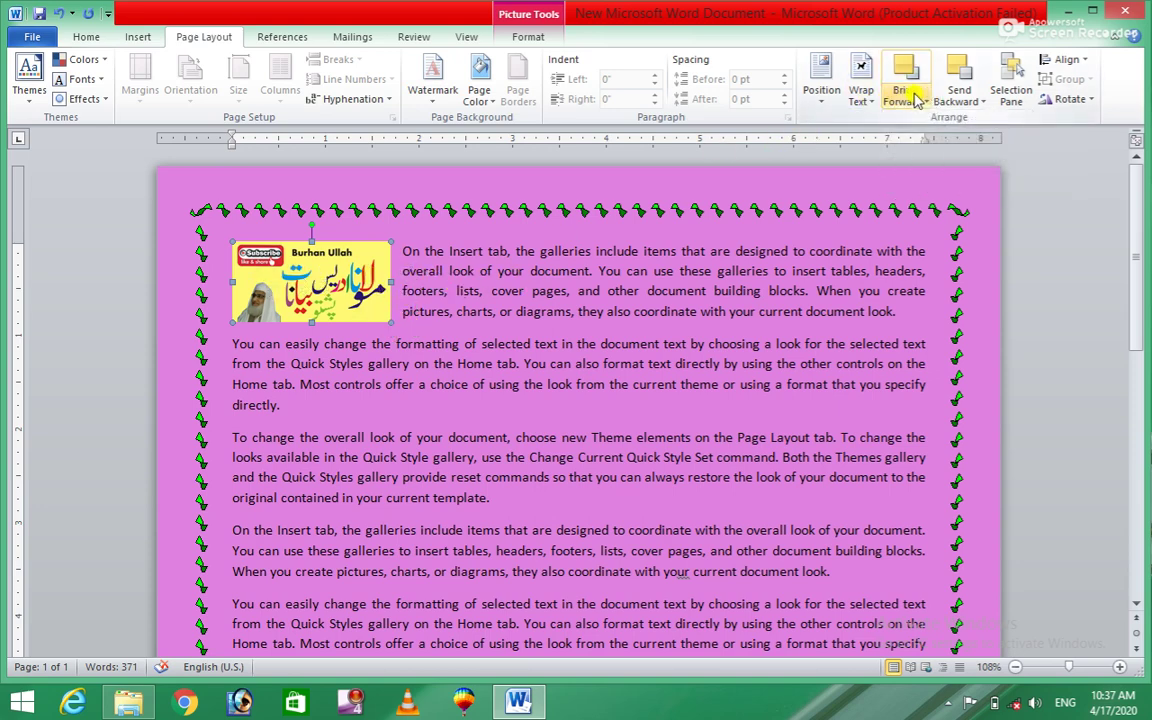
pyautogui.click(918, 100)
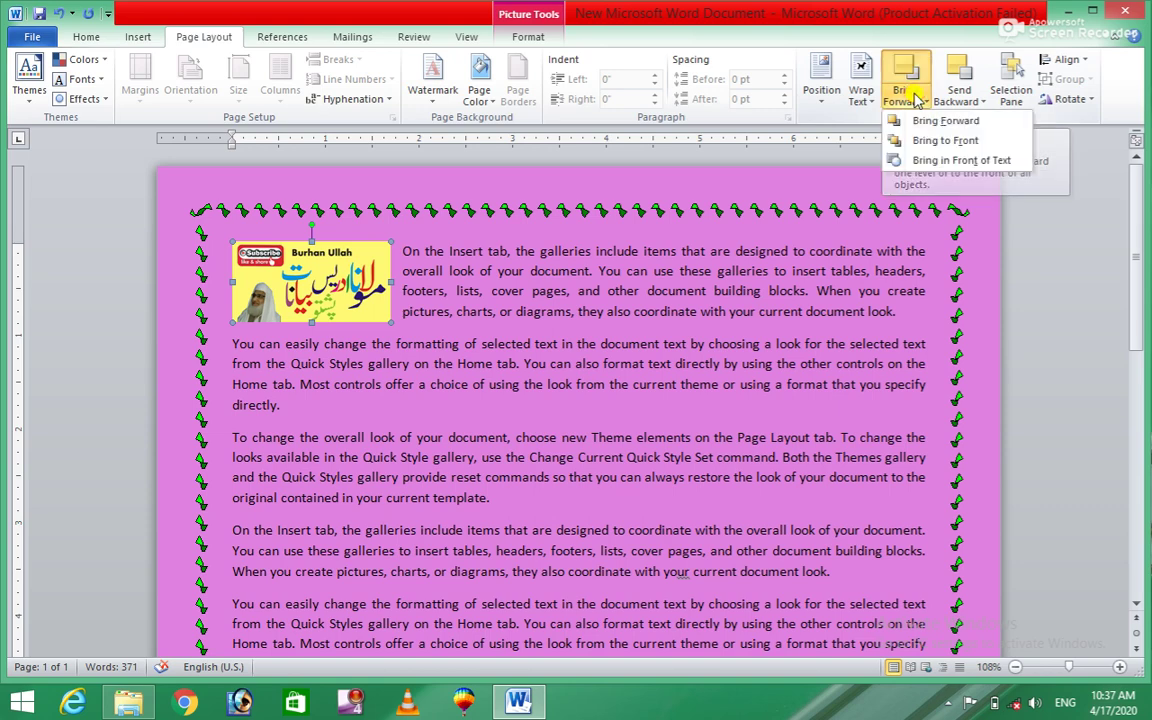
pyautogui.click(924, 162)
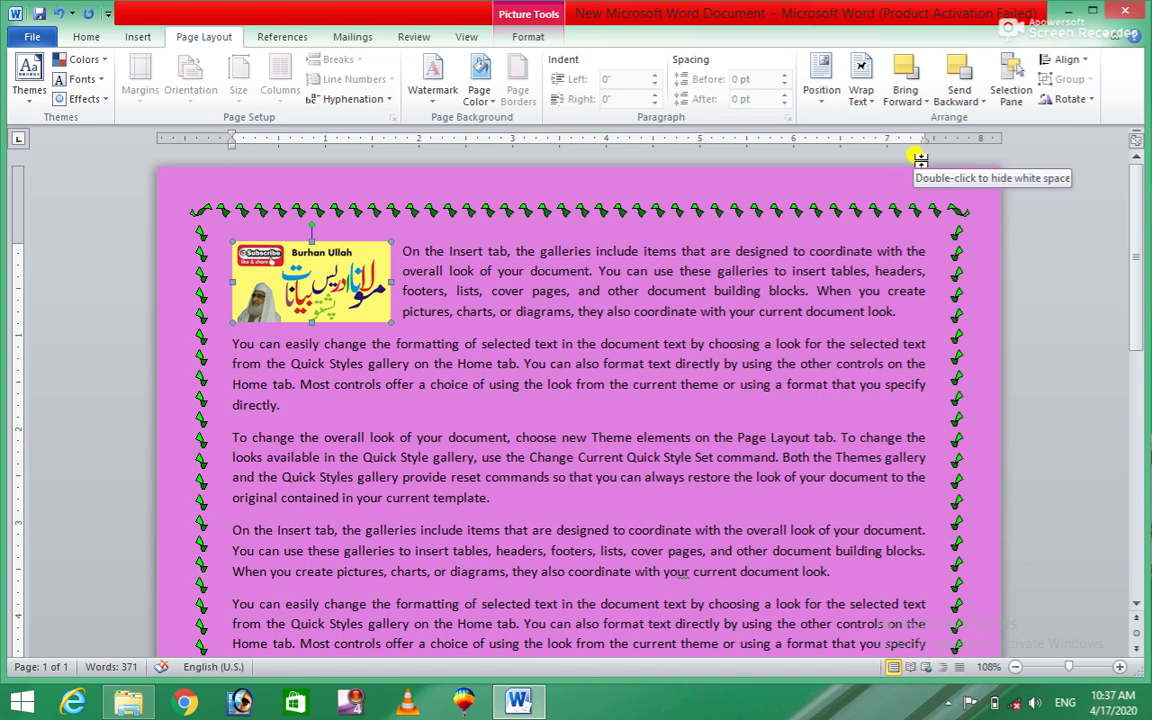
# Step: Try Send to Back and Send Behind Text on the banner, then open and close the Selection Pane
pyautogui.click(978, 104)
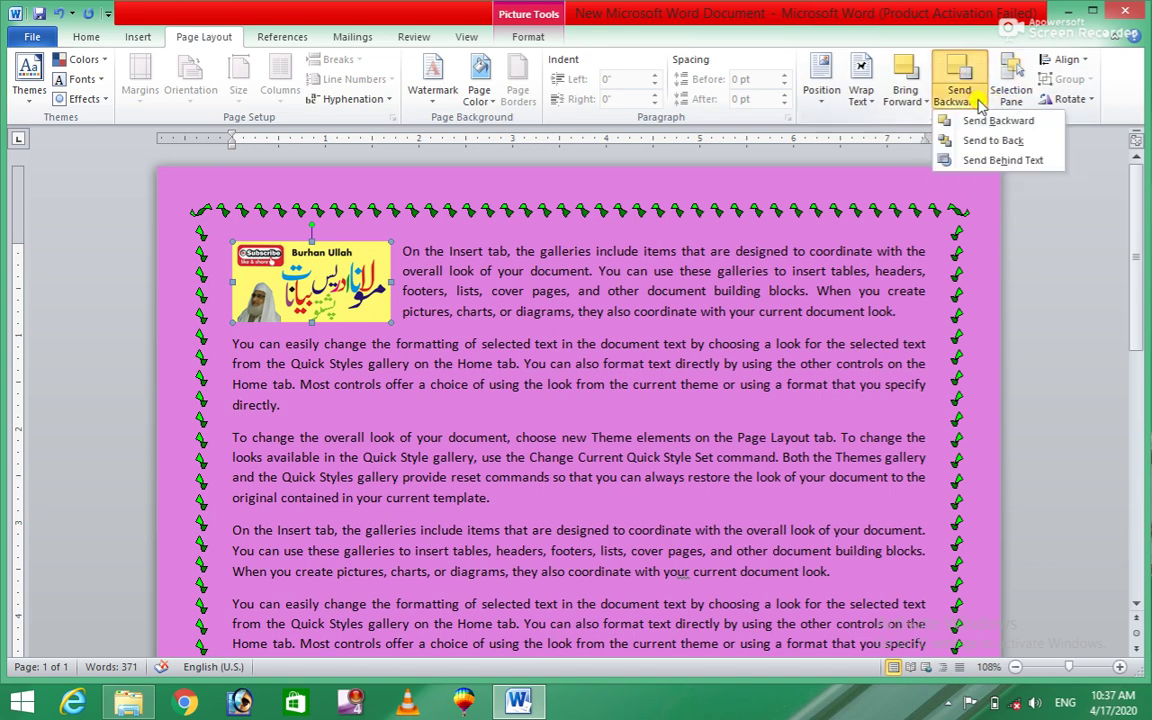
pyautogui.click(988, 121)
pyautogui.click(958, 98)
pyautogui.click(975, 140)
pyautogui.click(970, 102)
pyautogui.click(977, 166)
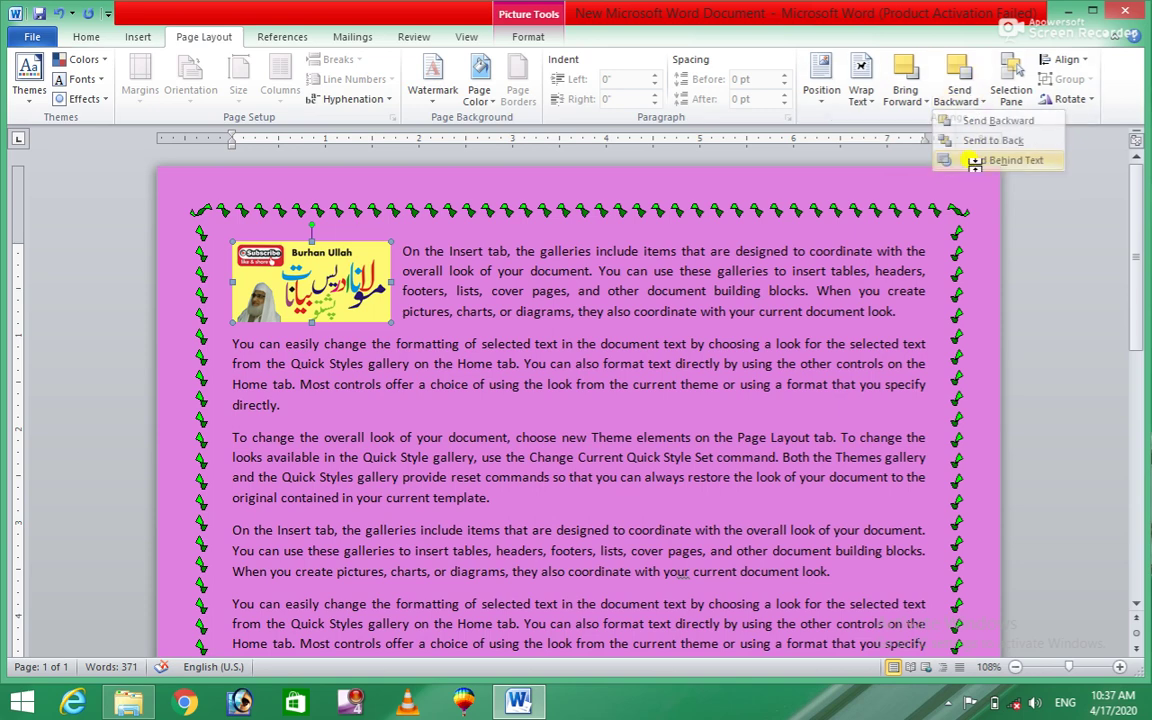
pyautogui.click(1012, 95)
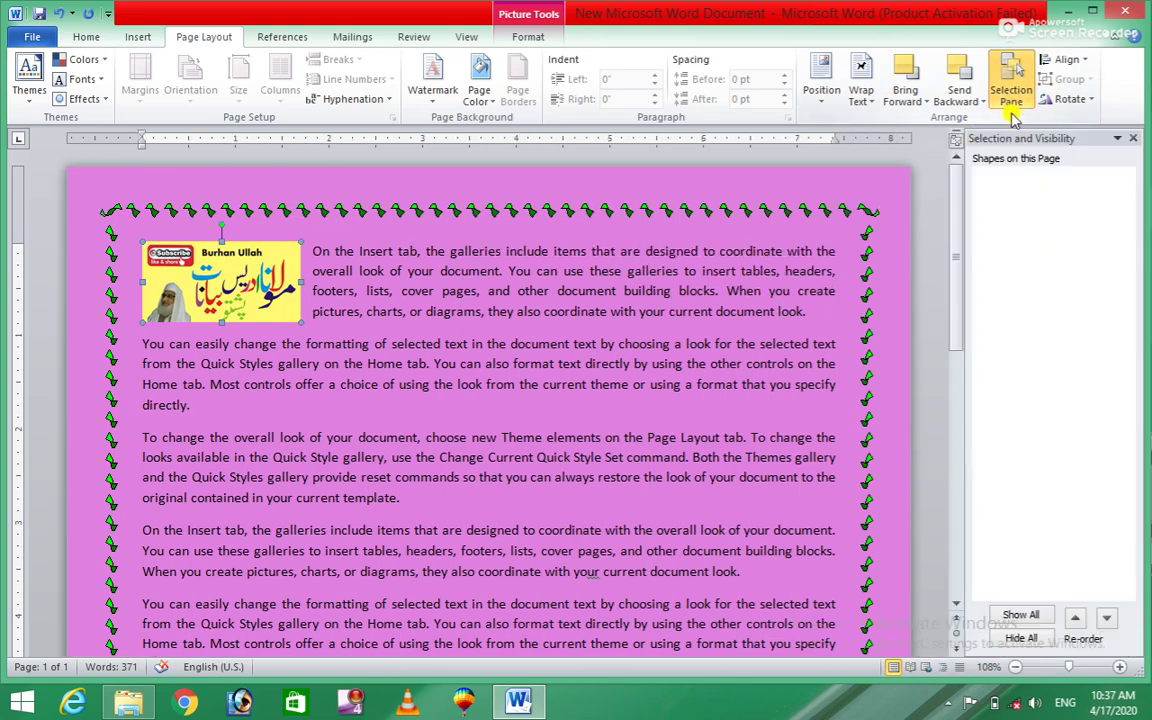
pyautogui.click(1137, 140)
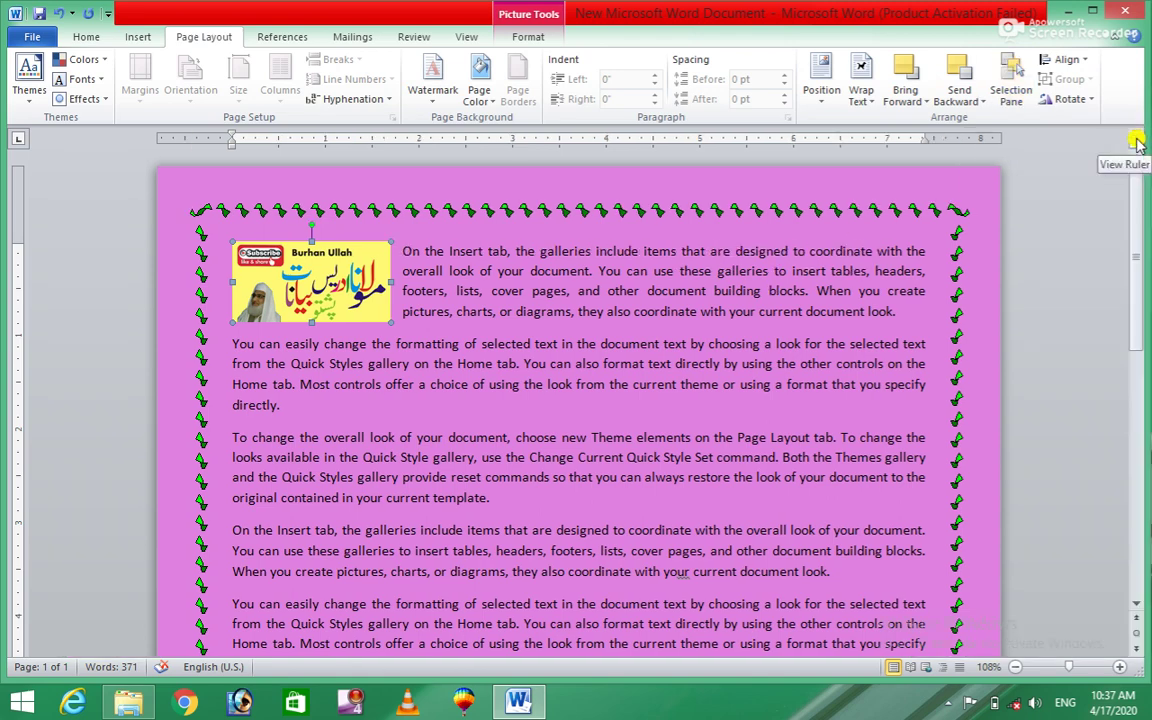
# Step: Try Align Left, Center, Right and Top on the banner picture, ending with Align Middle
pyautogui.click(1065, 60)
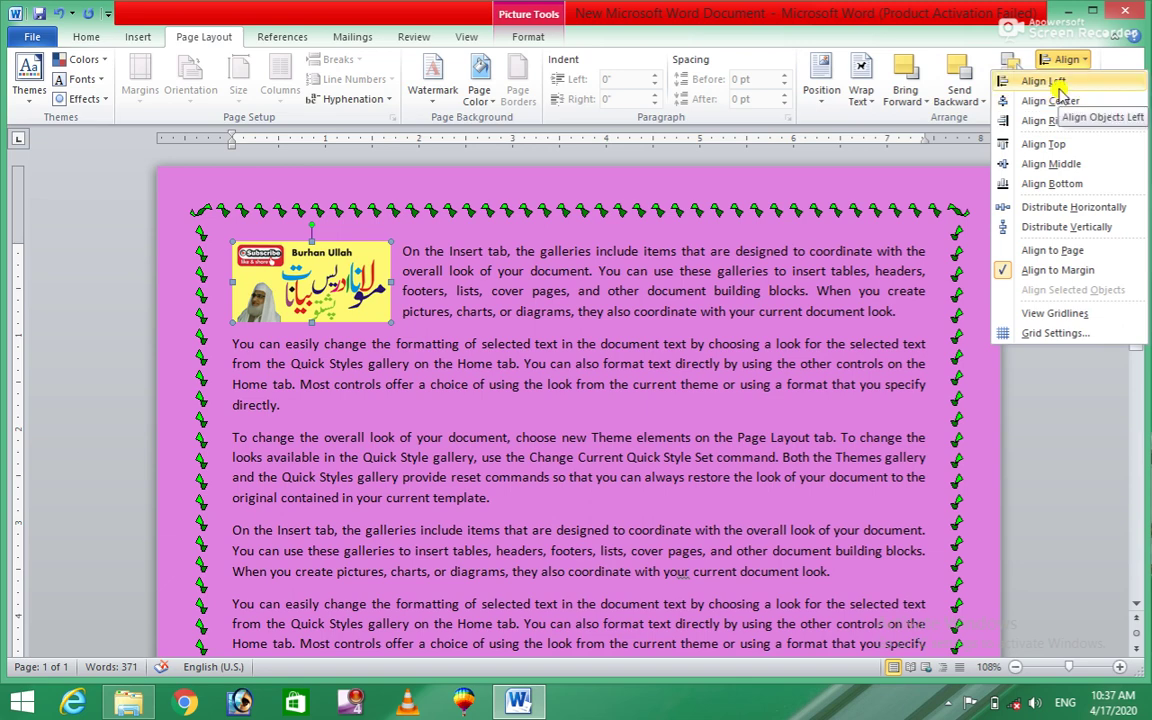
pyautogui.click(1058, 88)
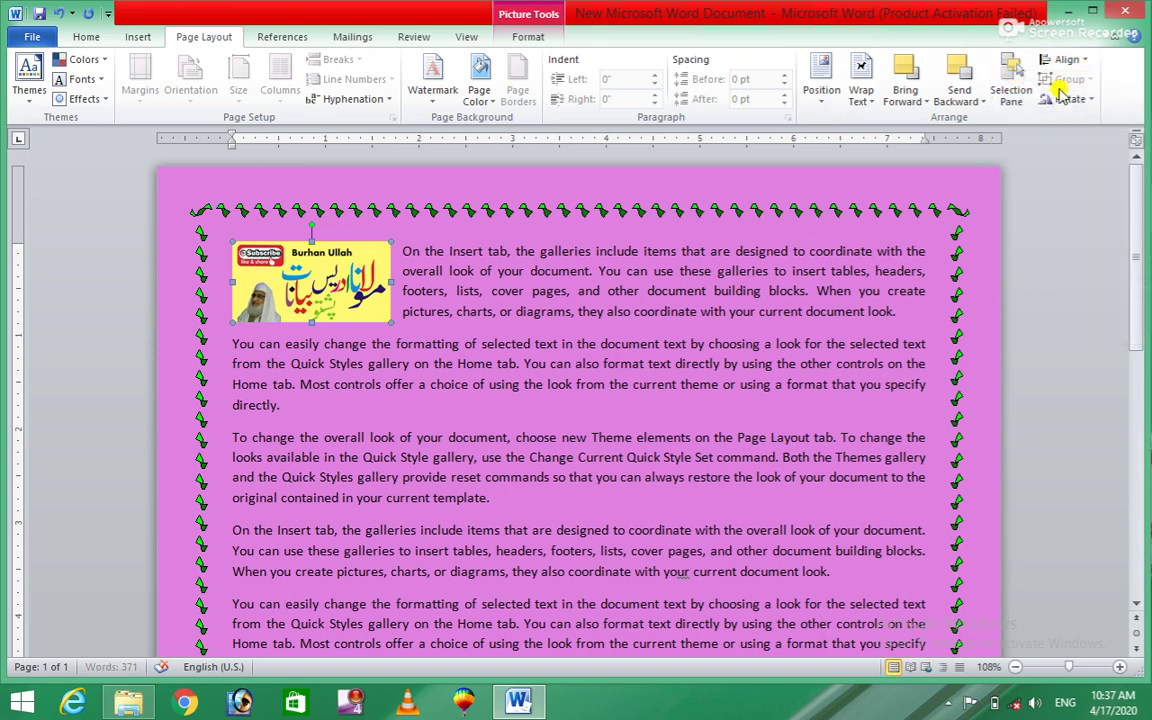
pyautogui.click(1066, 62)
pyautogui.click(1045, 100)
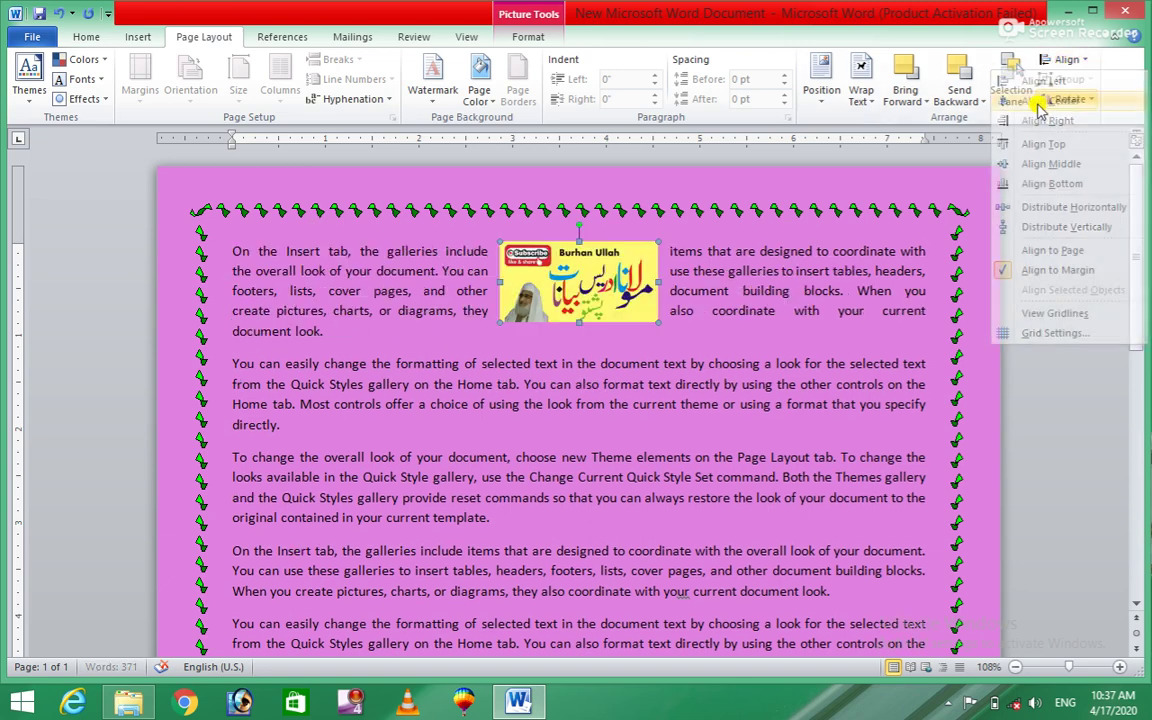
pyautogui.click(1066, 62)
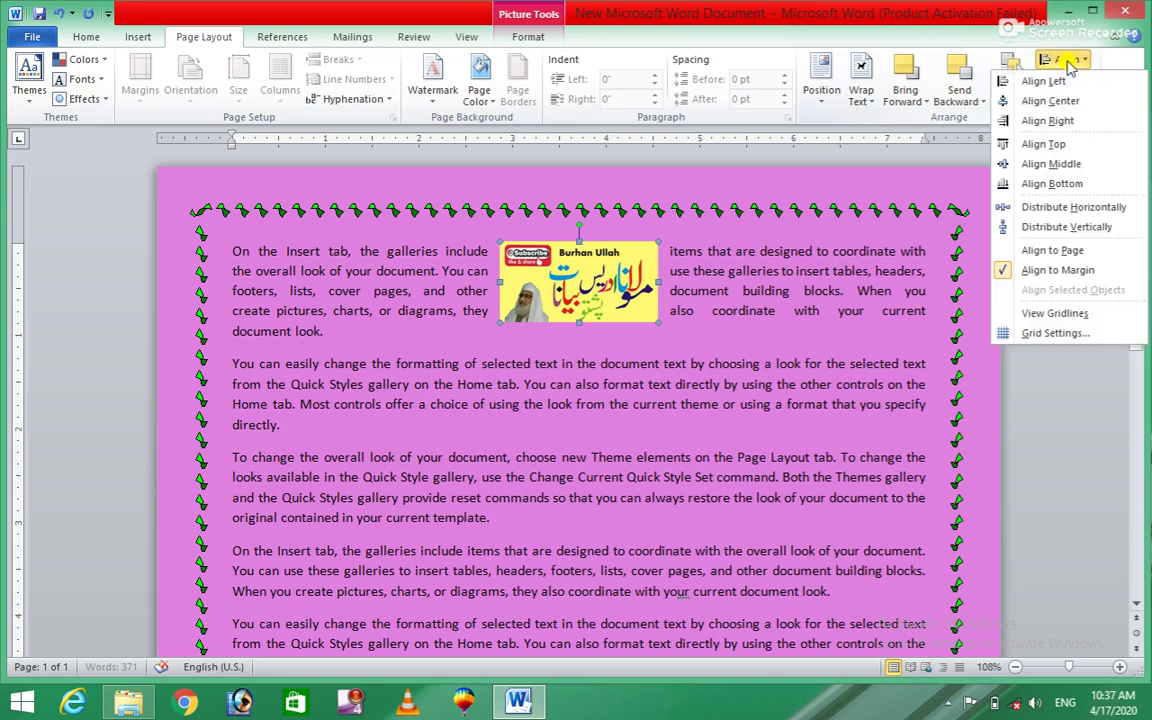
pyautogui.click(1040, 117)
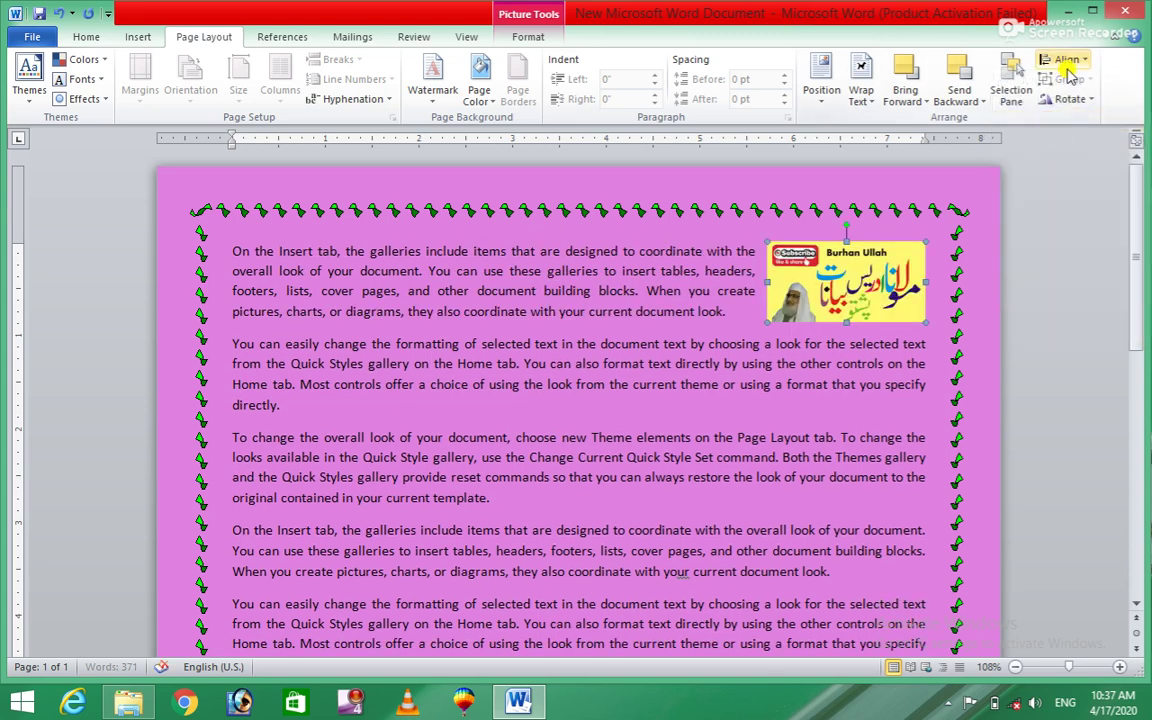
pyautogui.click(1064, 59)
pyautogui.click(1052, 147)
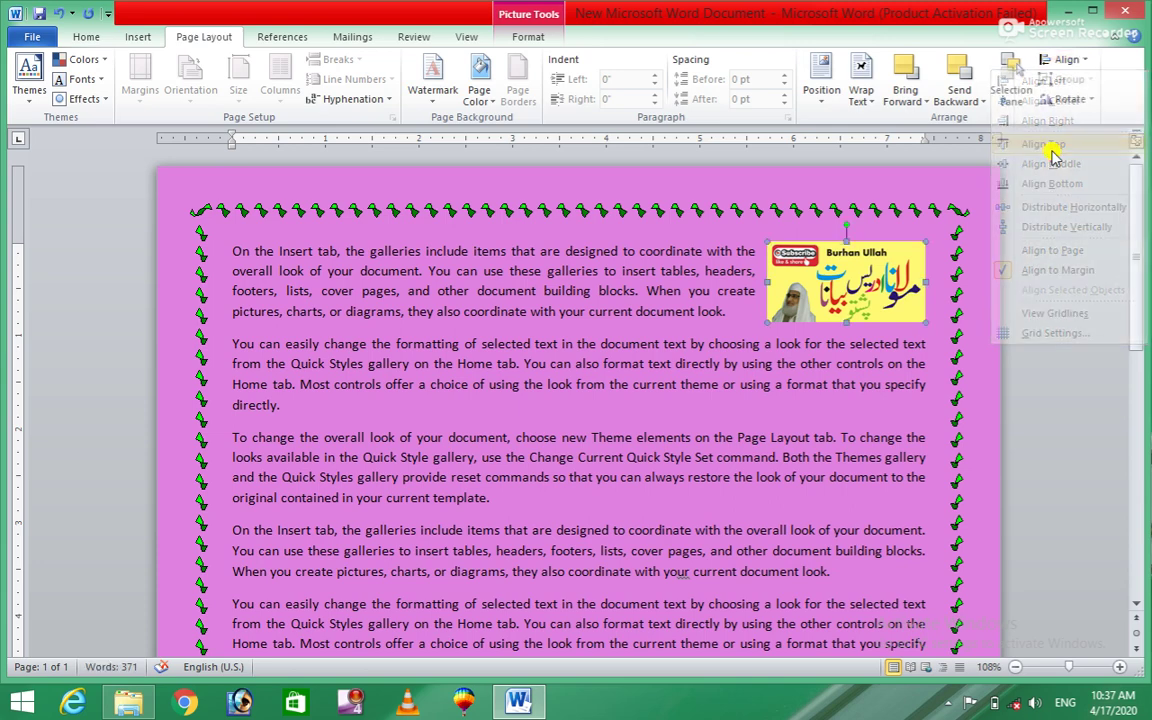
pyautogui.click(1073, 62)
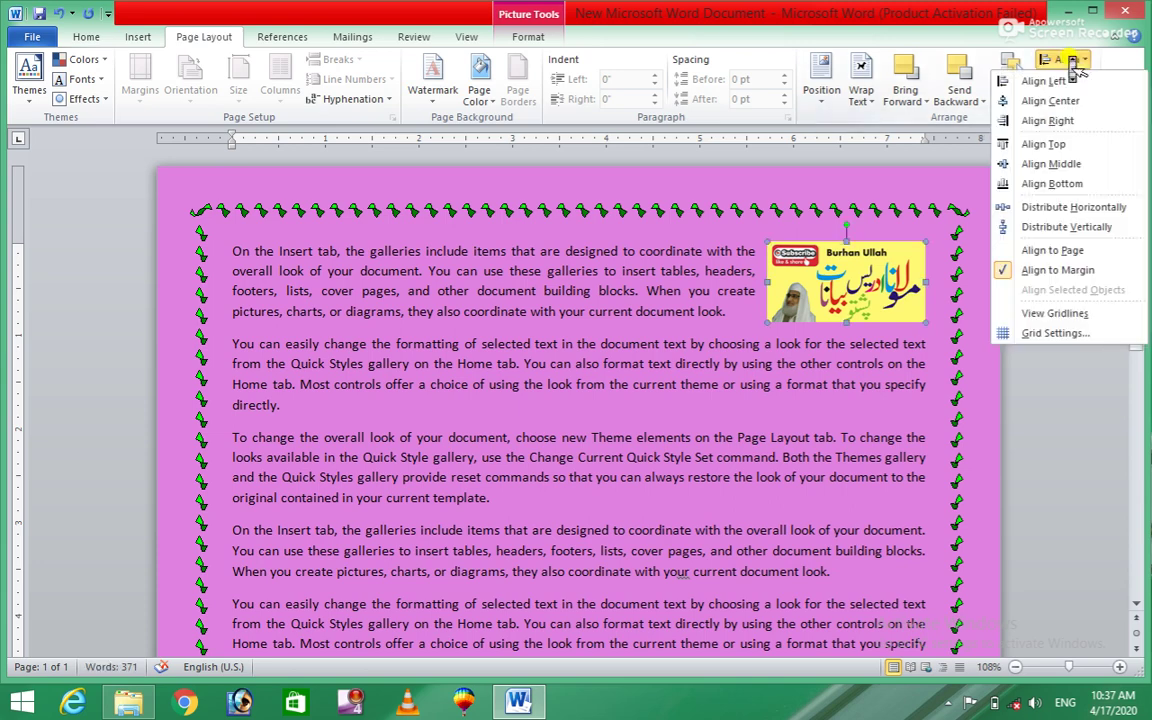
pyautogui.click(1060, 166)
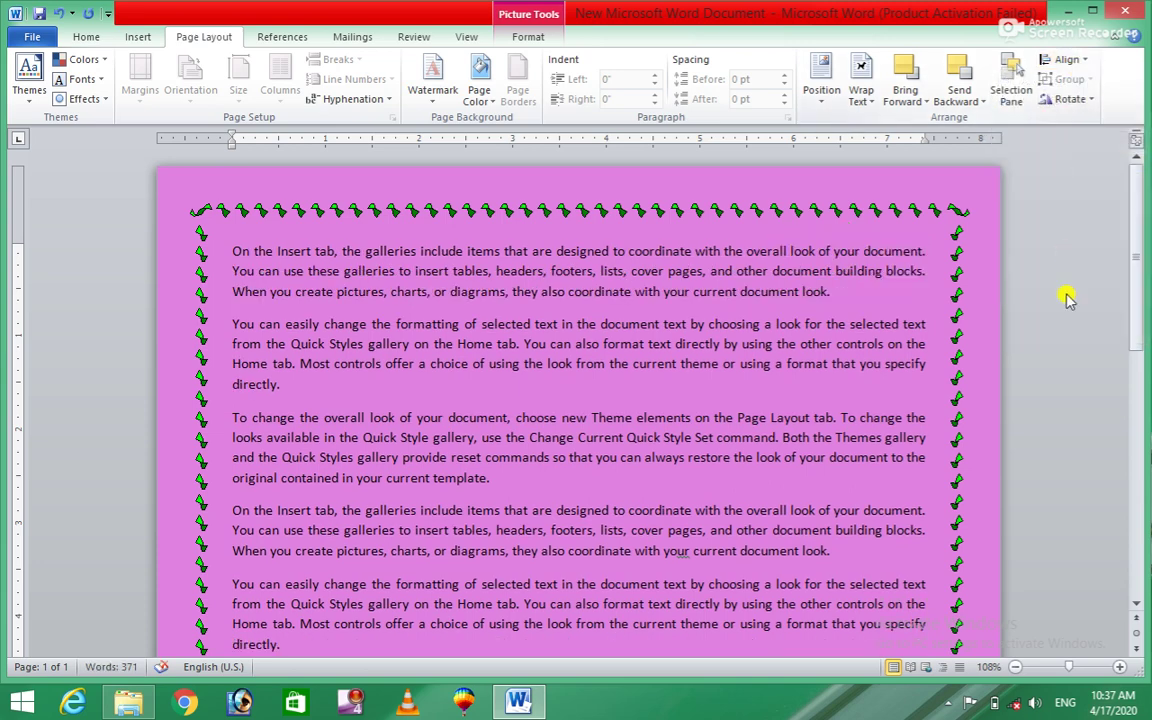
# Step: Align the banner to the bottom and switch alignment to measure from the page
pyautogui.moveTo(1139, 300); pyautogui.dragTo(1141, 352)
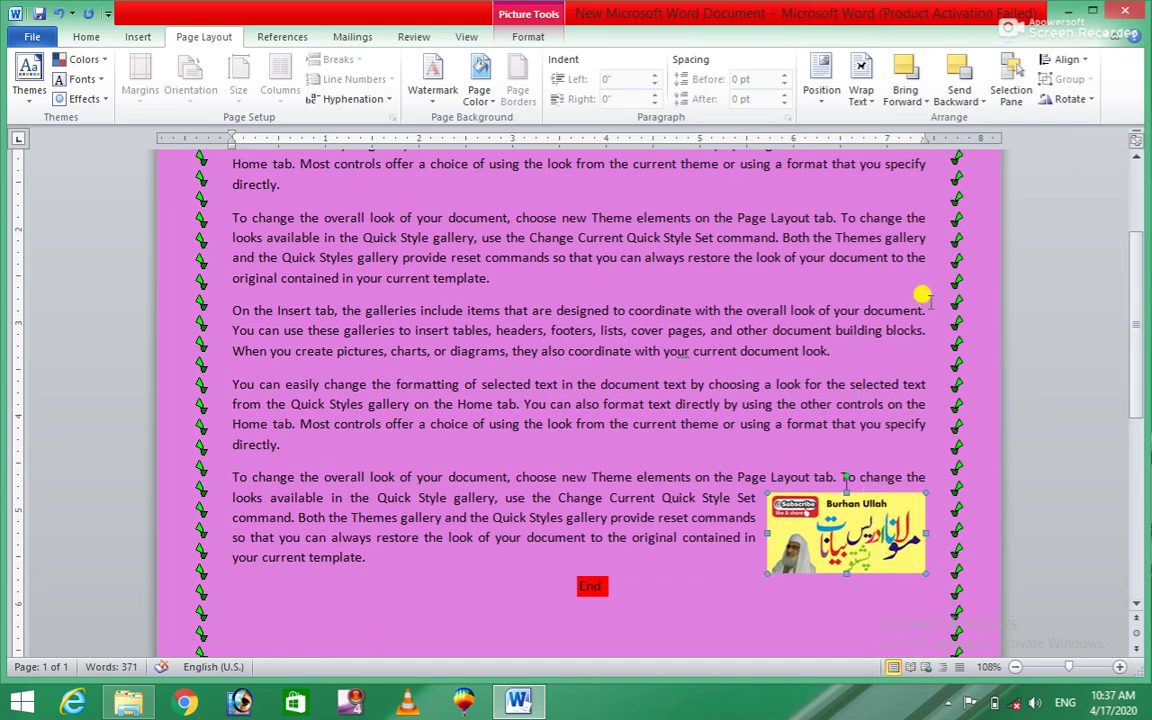
pyautogui.click(1065, 62)
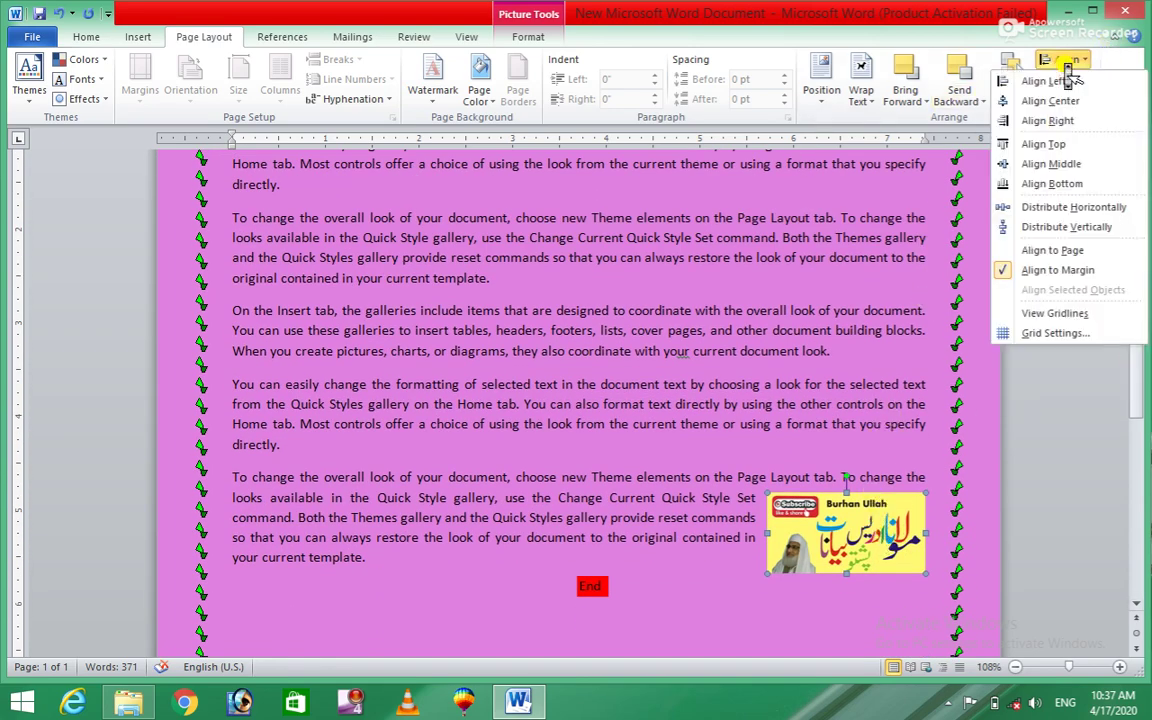
pyautogui.click(1045, 184)
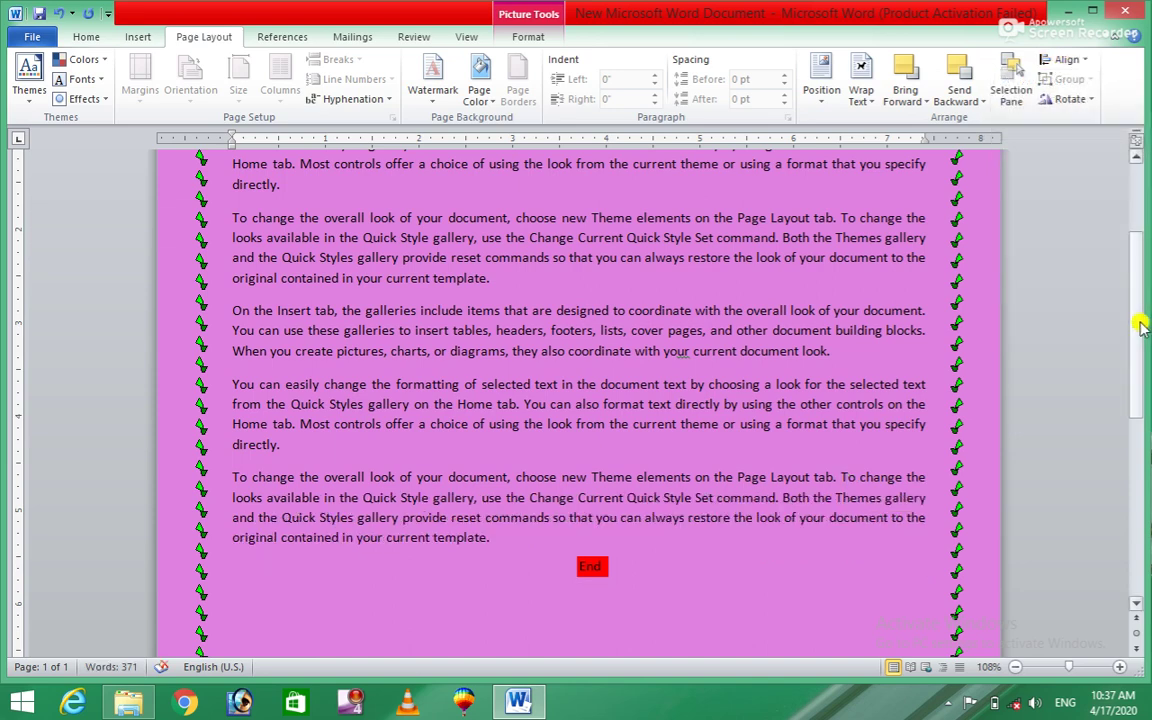
pyautogui.moveTo(1141, 327); pyautogui.dragTo(1146, 492)
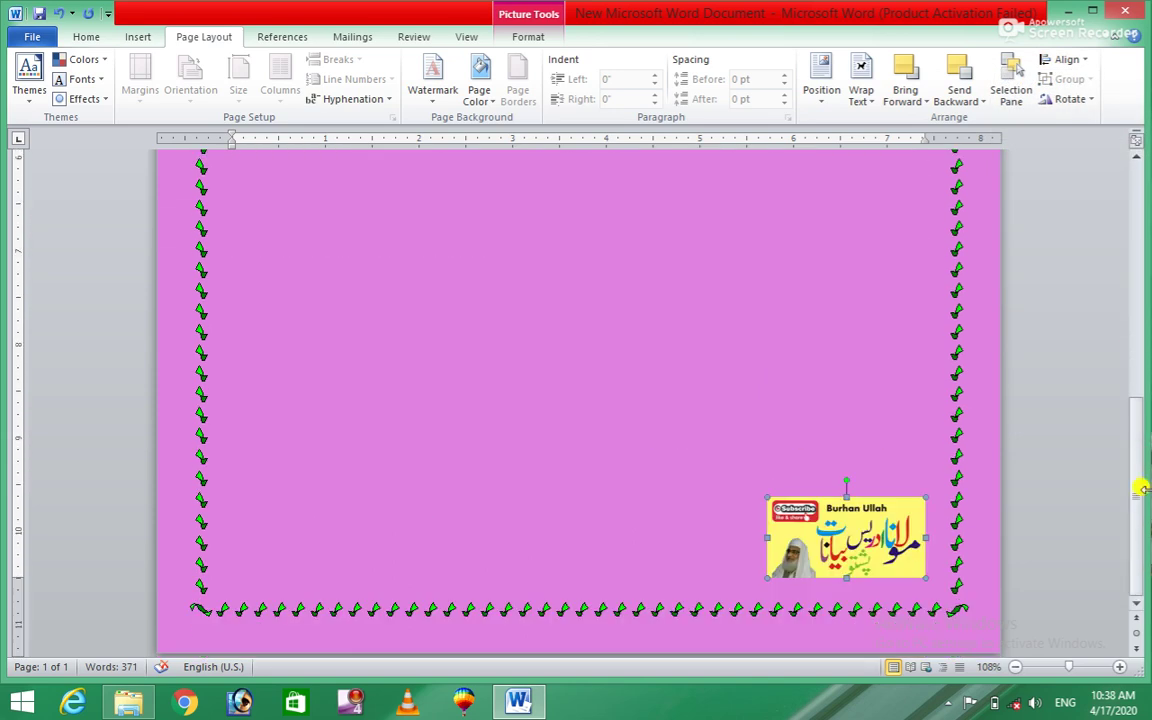
pyautogui.click(1063, 59)
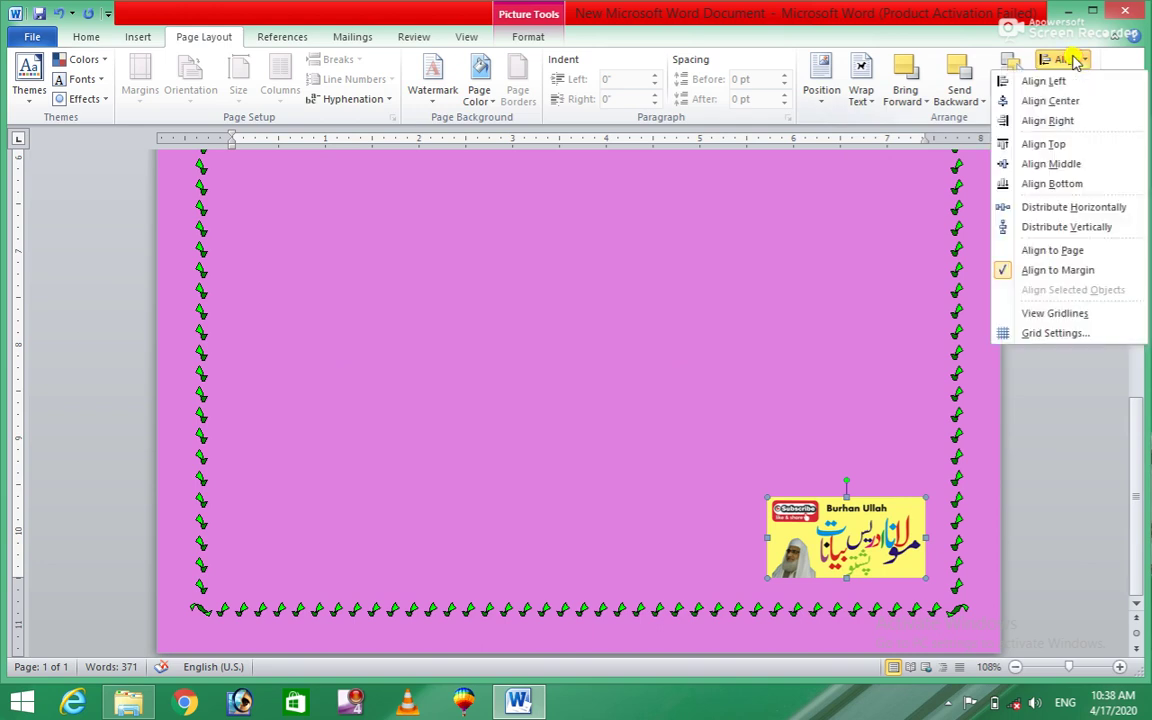
pyautogui.click(1040, 258)
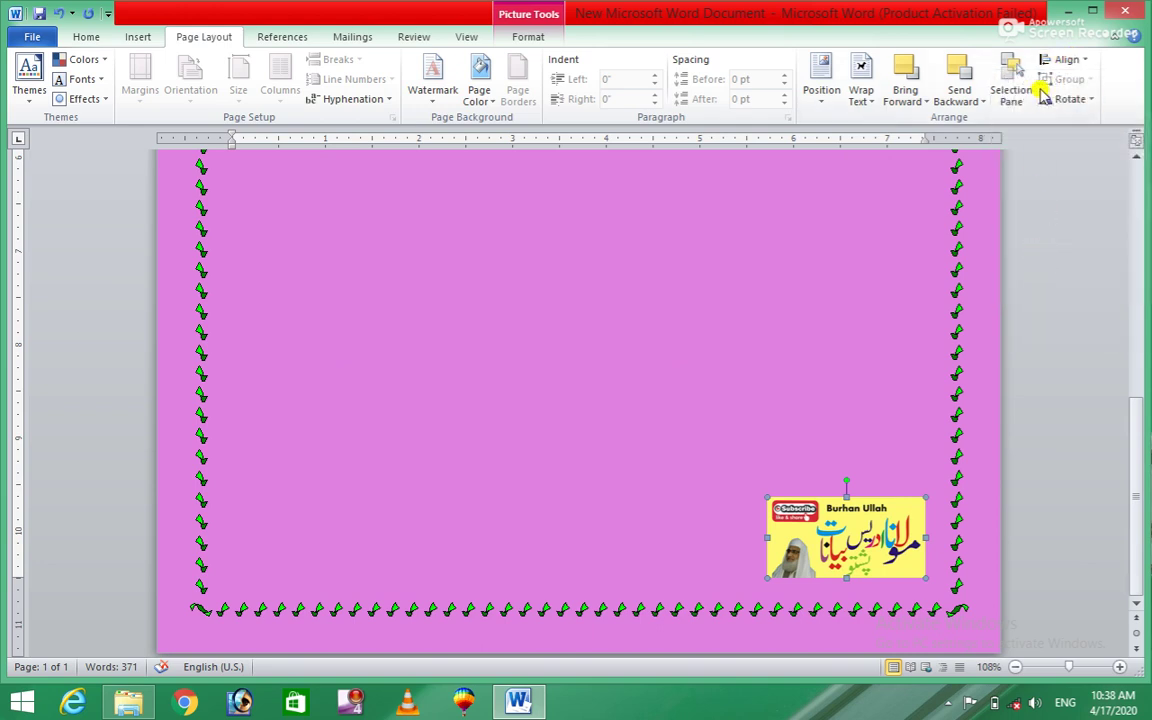
# Step: Align the banner to the page's left edge, then switch alignment back to Align to Margin
pyautogui.click(1063, 60)
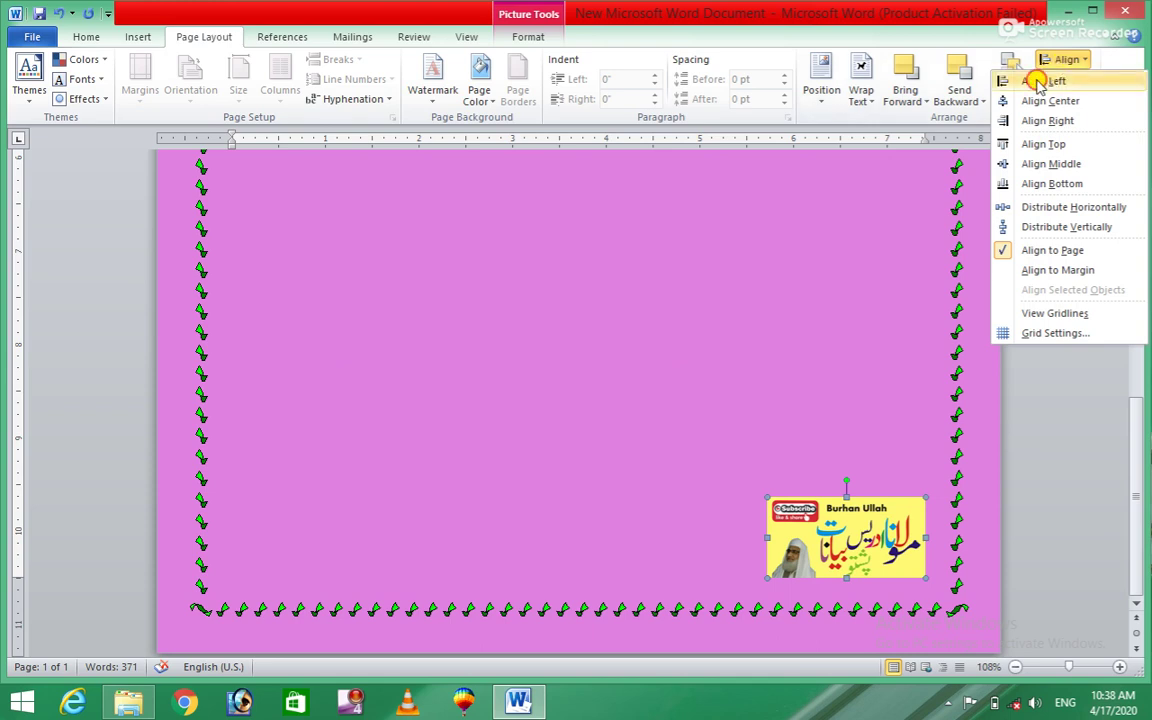
pyautogui.click(1038, 82)
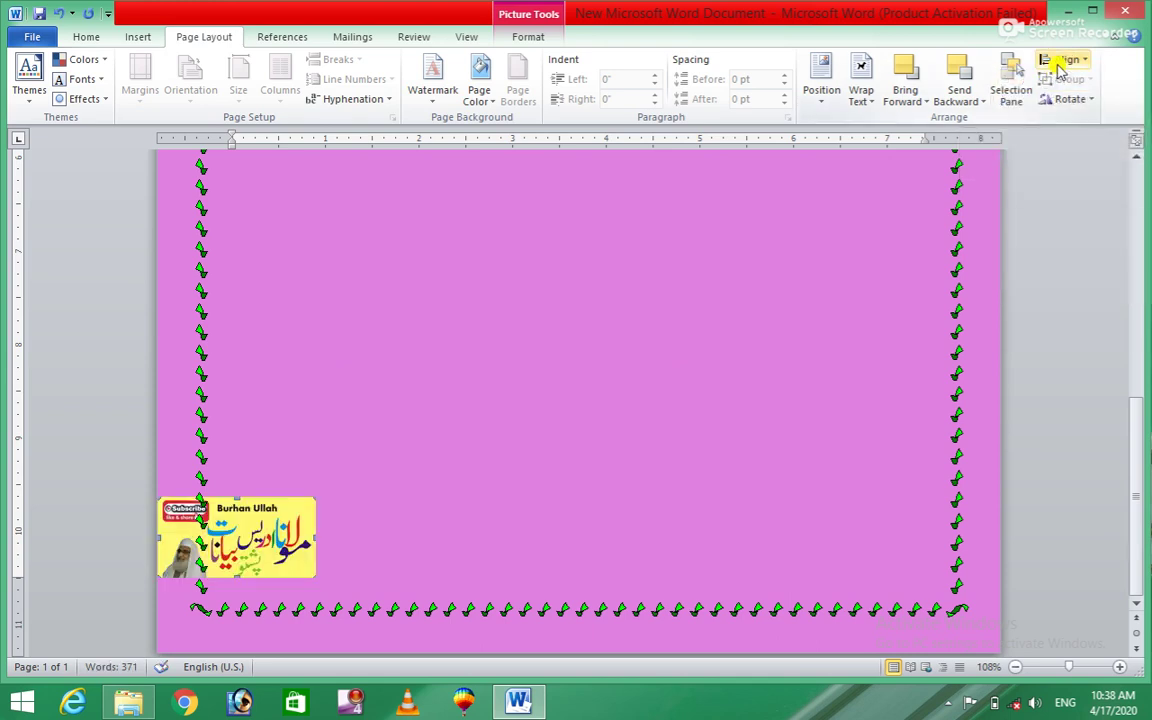
pyautogui.click(1065, 60)
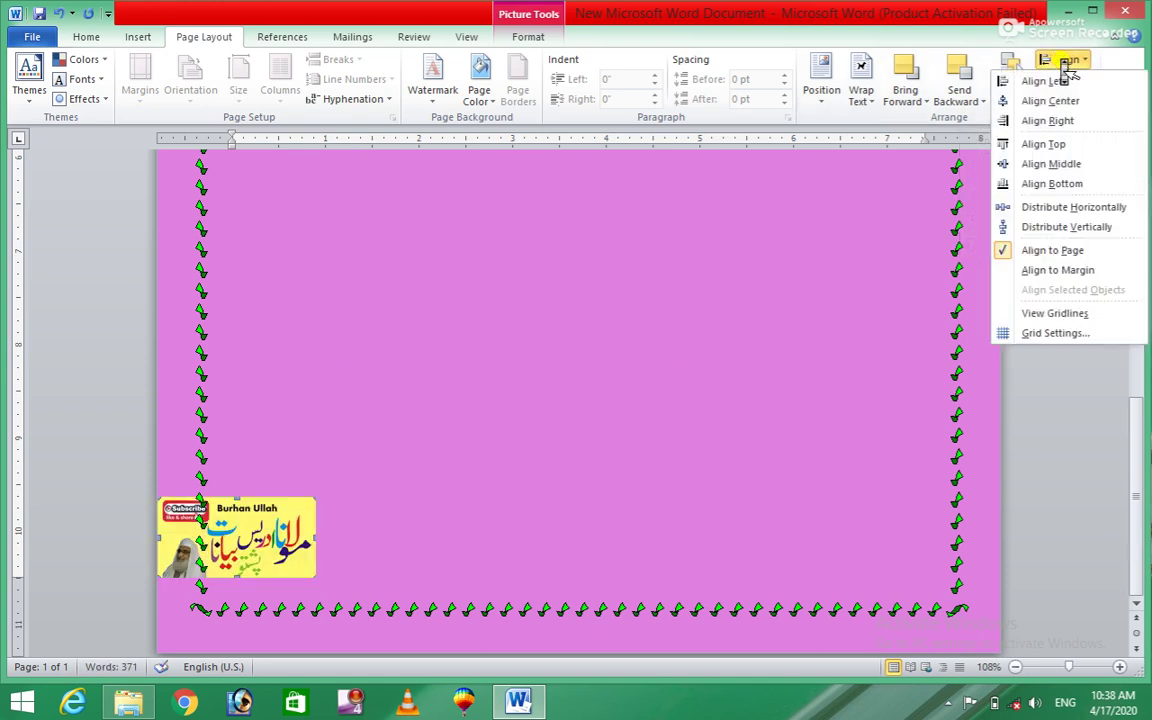
pyautogui.click(1008, 252)
pyautogui.click(1068, 62)
pyautogui.click(1037, 90)
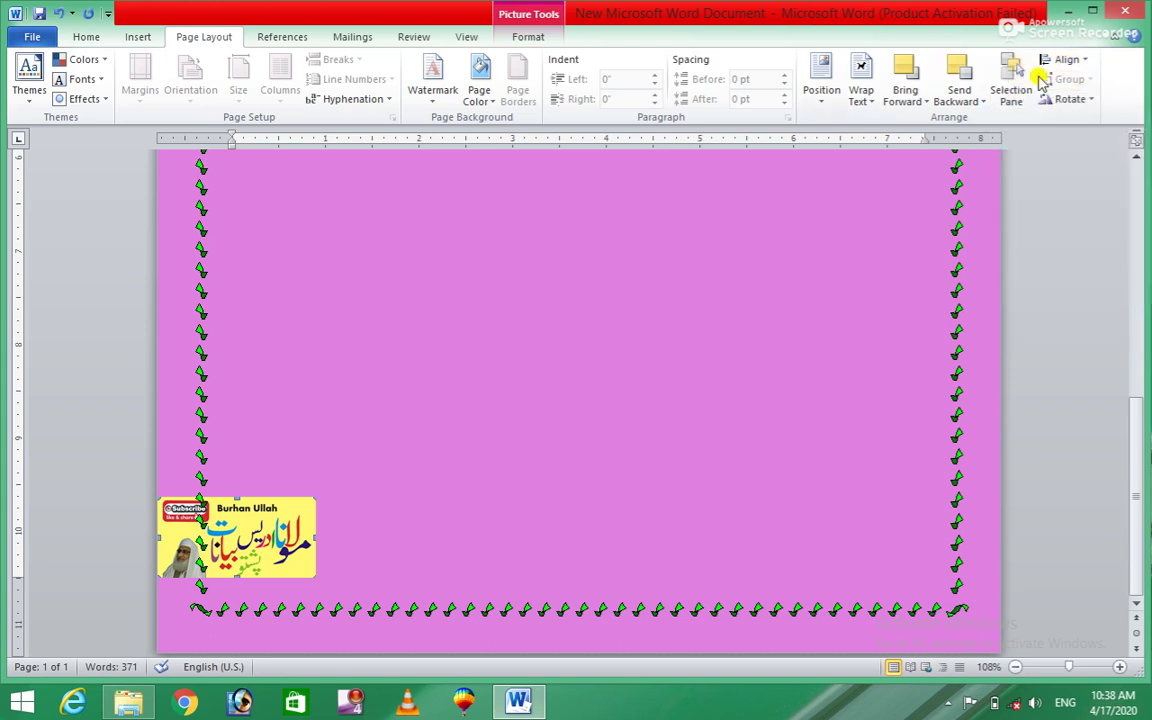
pyautogui.click(1074, 61)
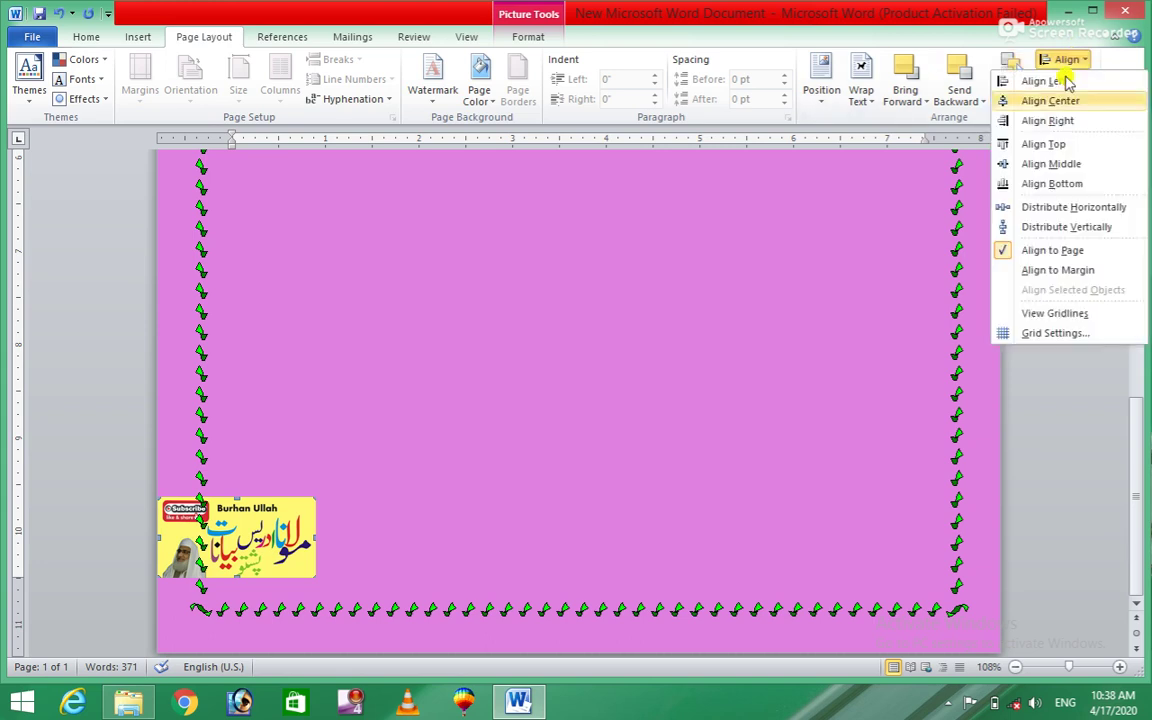
pyautogui.click(1052, 272)
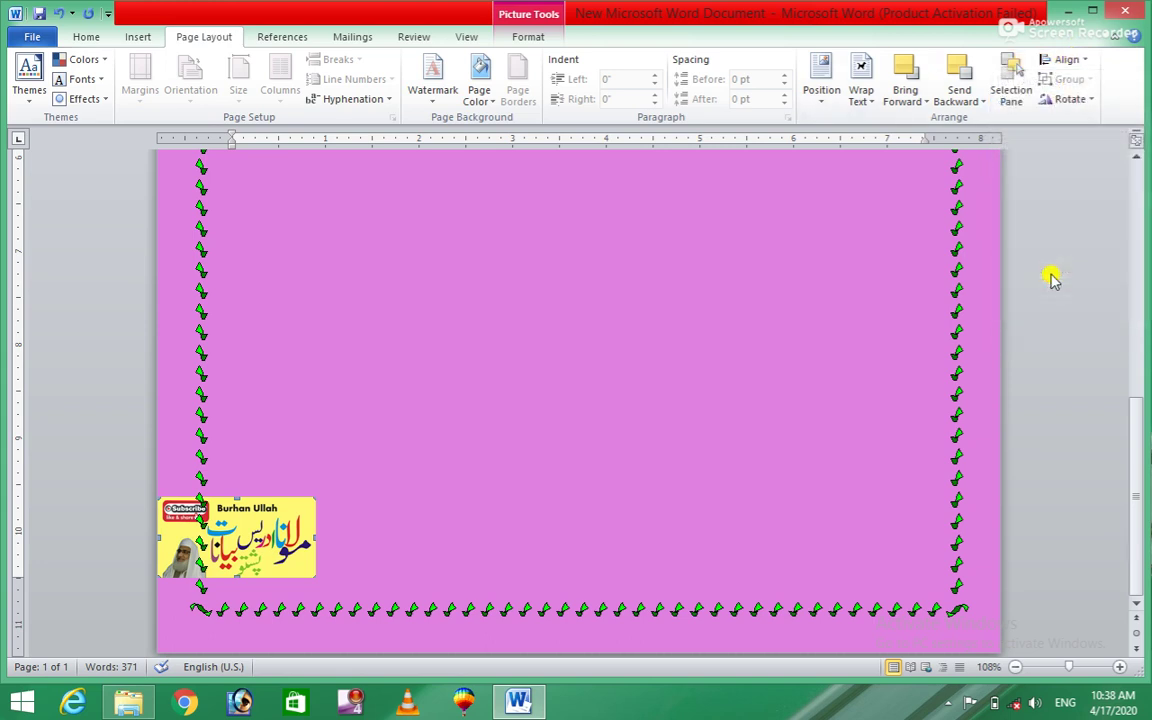
# Step: Undo the last two picture moves to return the banner to the top-right corner, without rotating it
pyautogui.hotkey('ctrl', 'r')
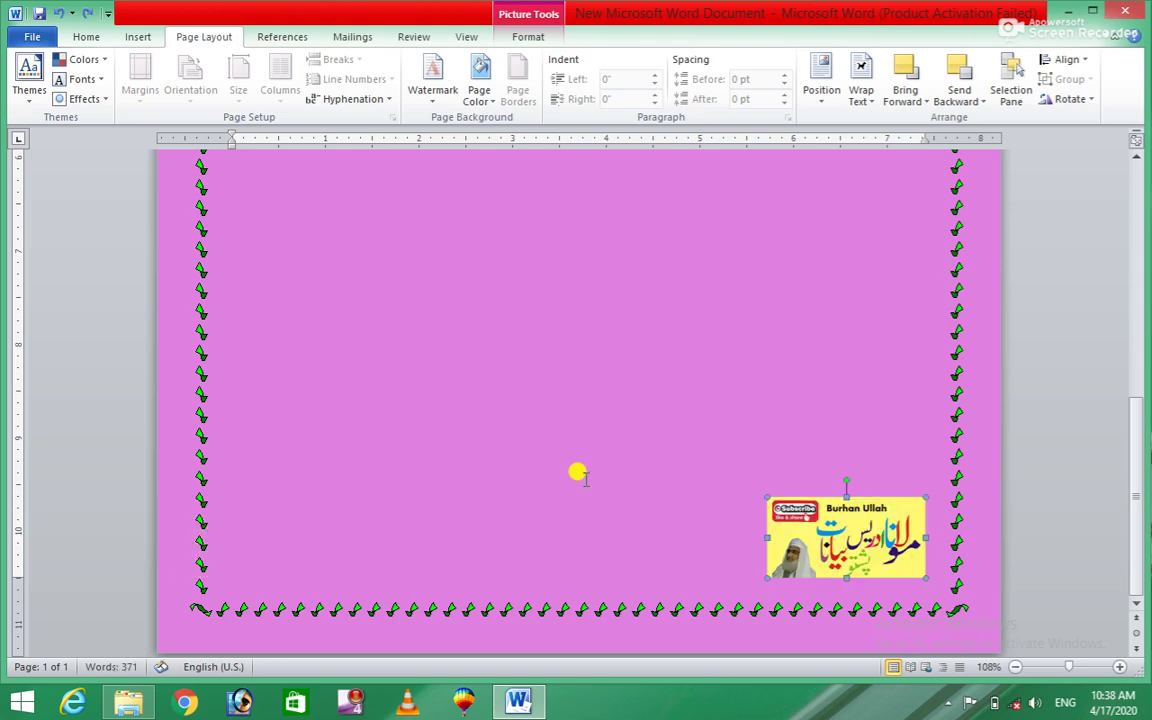
pyautogui.hotkey('ctrl', 'z')
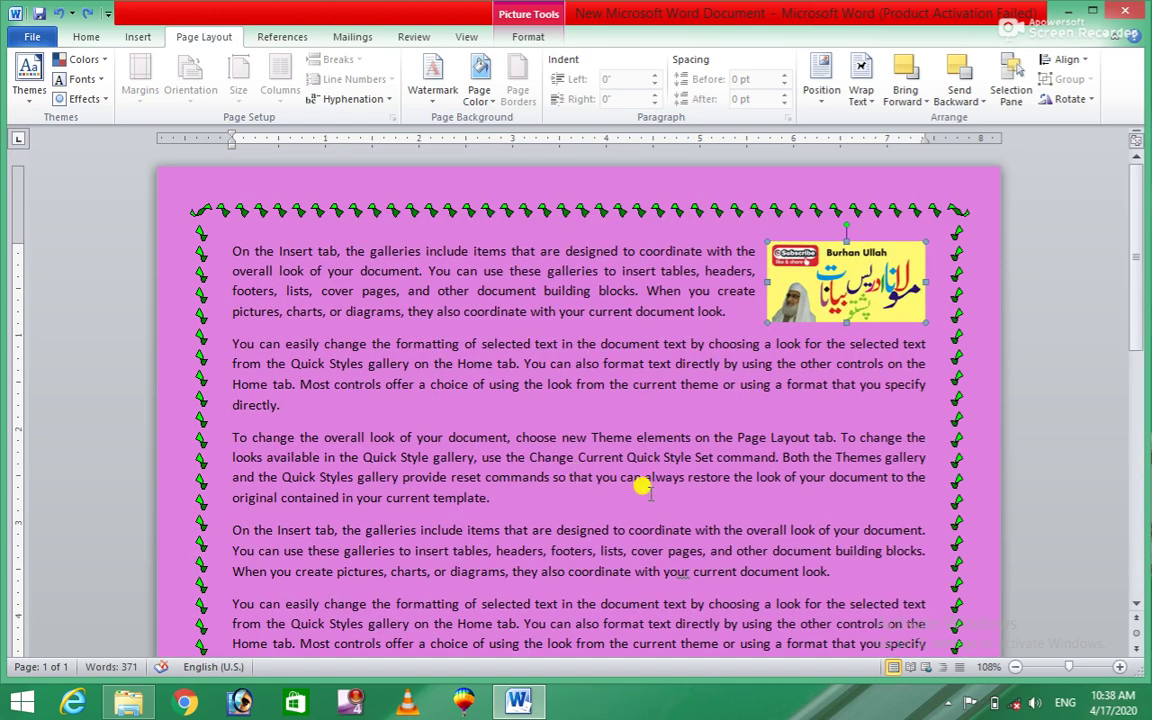
pyautogui.click(1070, 99)
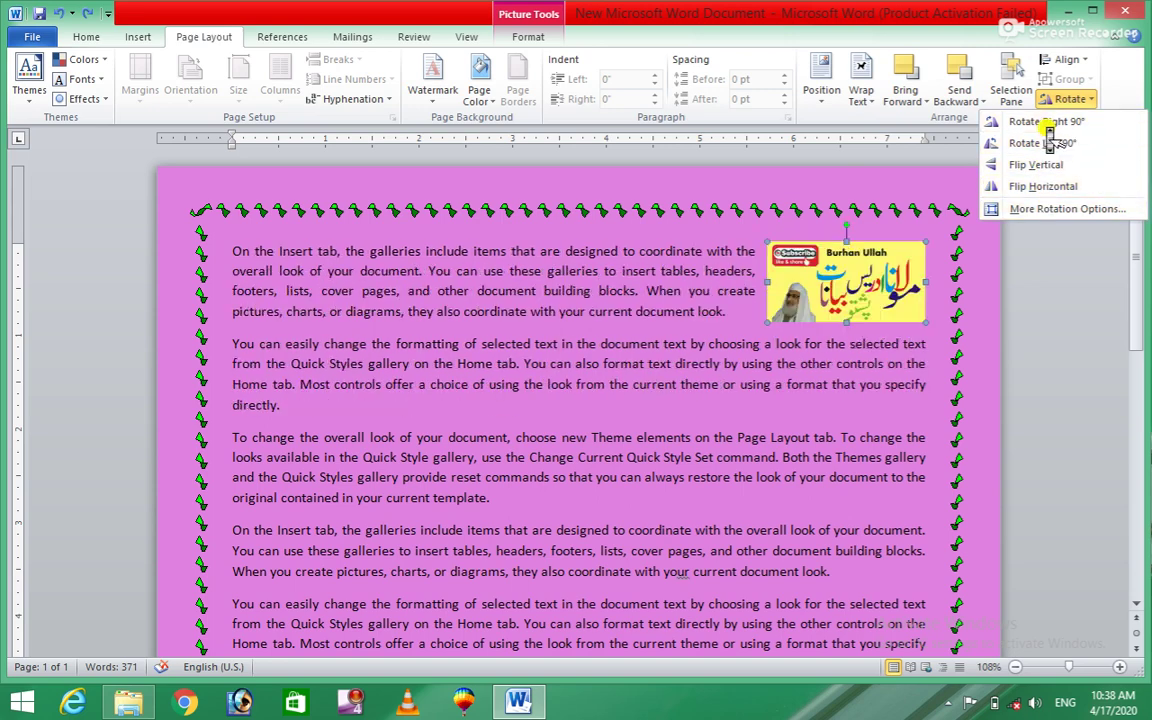
pyautogui.click(571, 330)
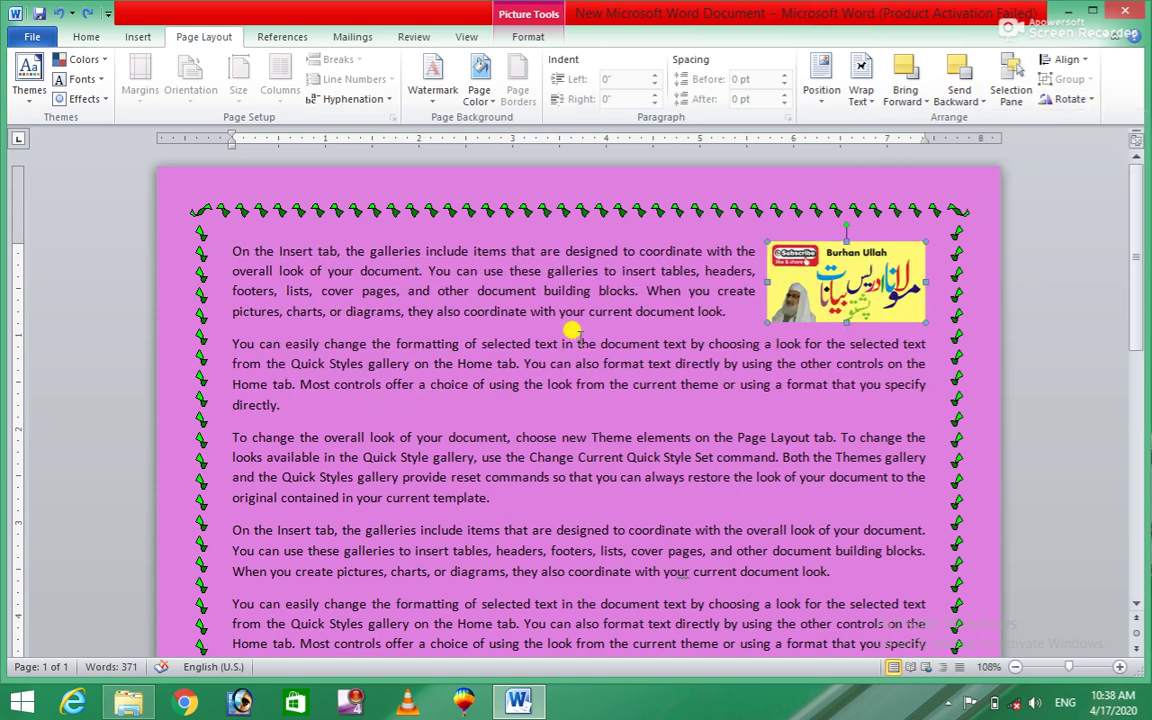